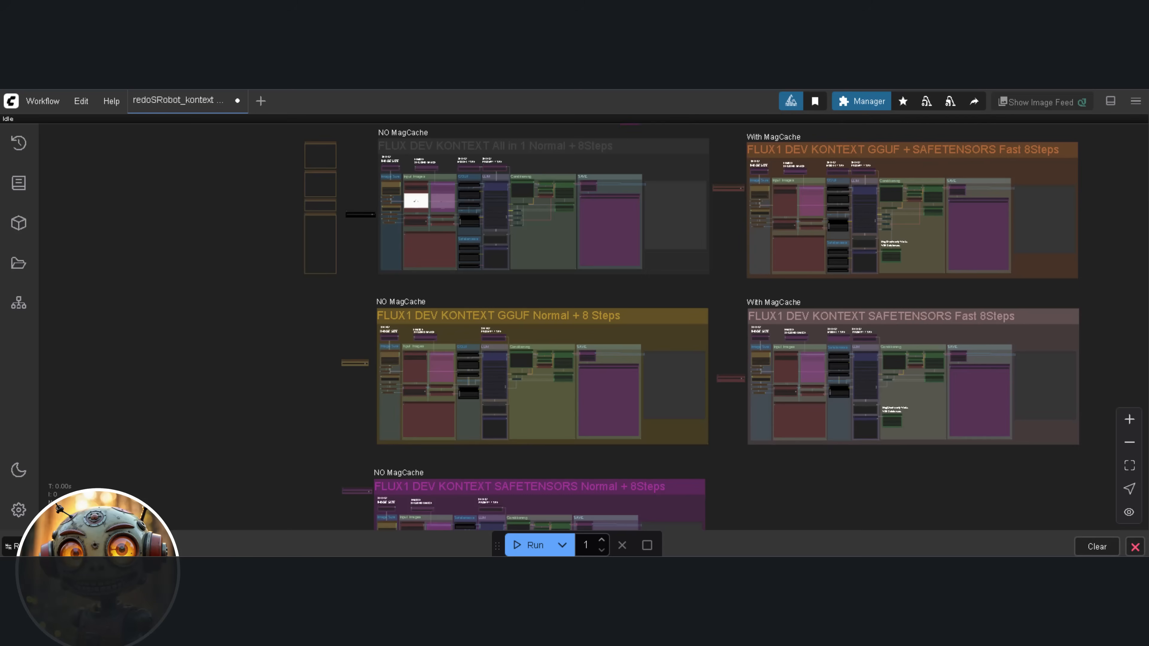
Open the manager in the workflow editor, and open the update folder of the ComfyUI installation in the file explorer
click(855, 103)
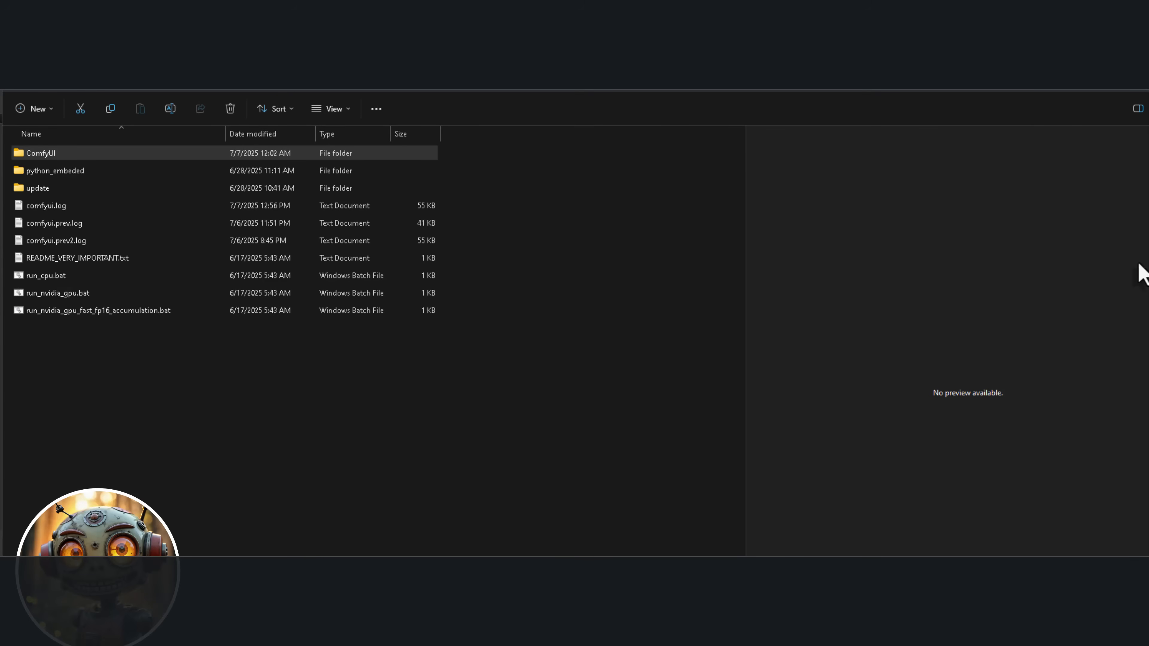
double_click(103, 188)
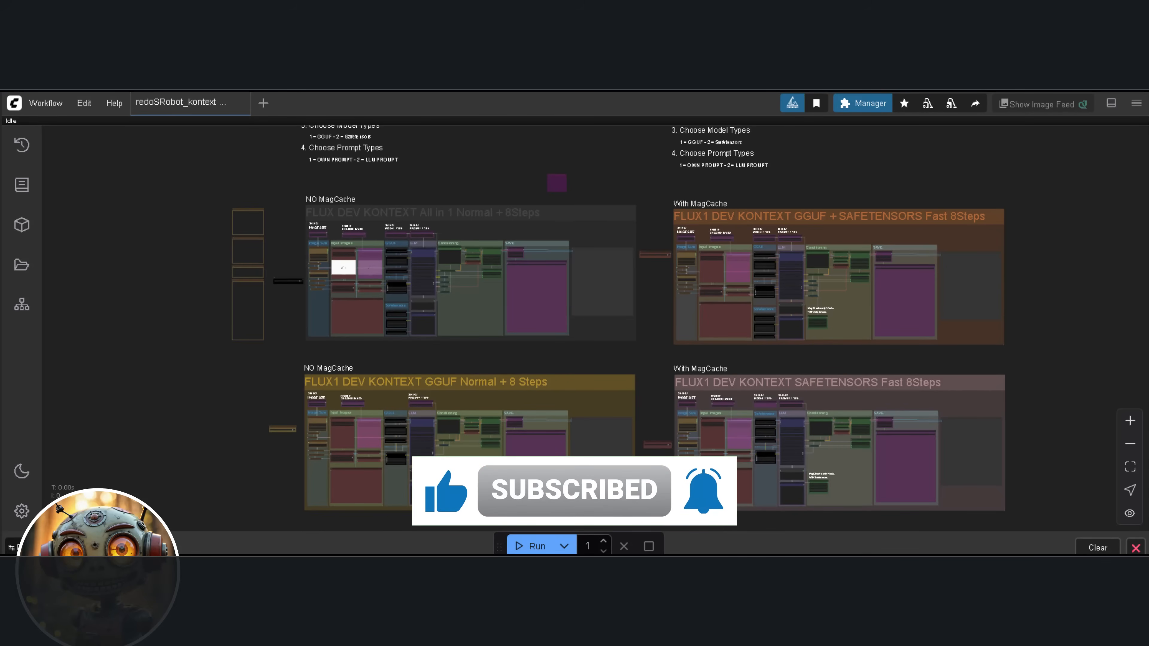
Check the loaded workflow for missing custom nodes in ComfyUI Manager and close the manager
click(850, 106)
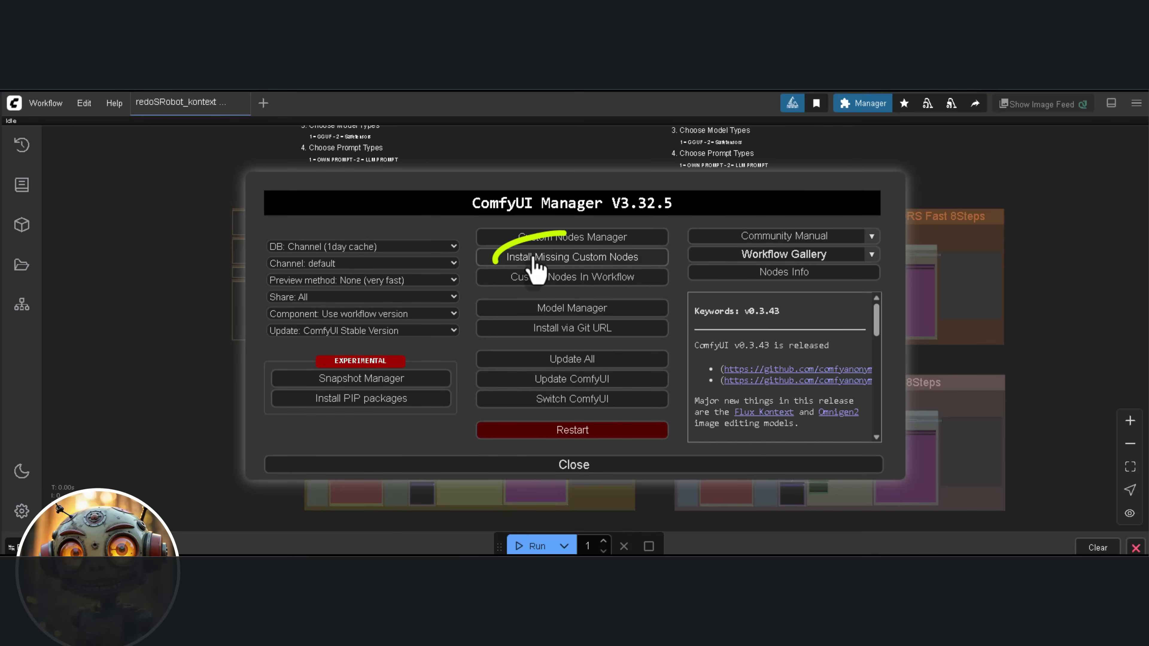
click(534, 259)
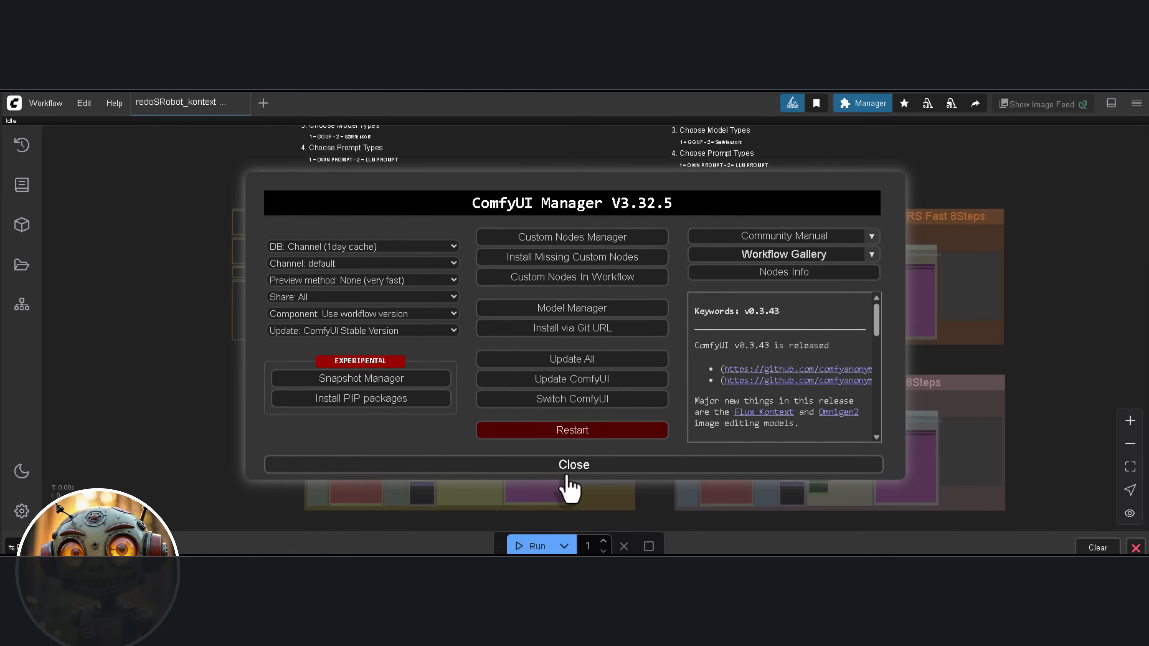
click(579, 466)
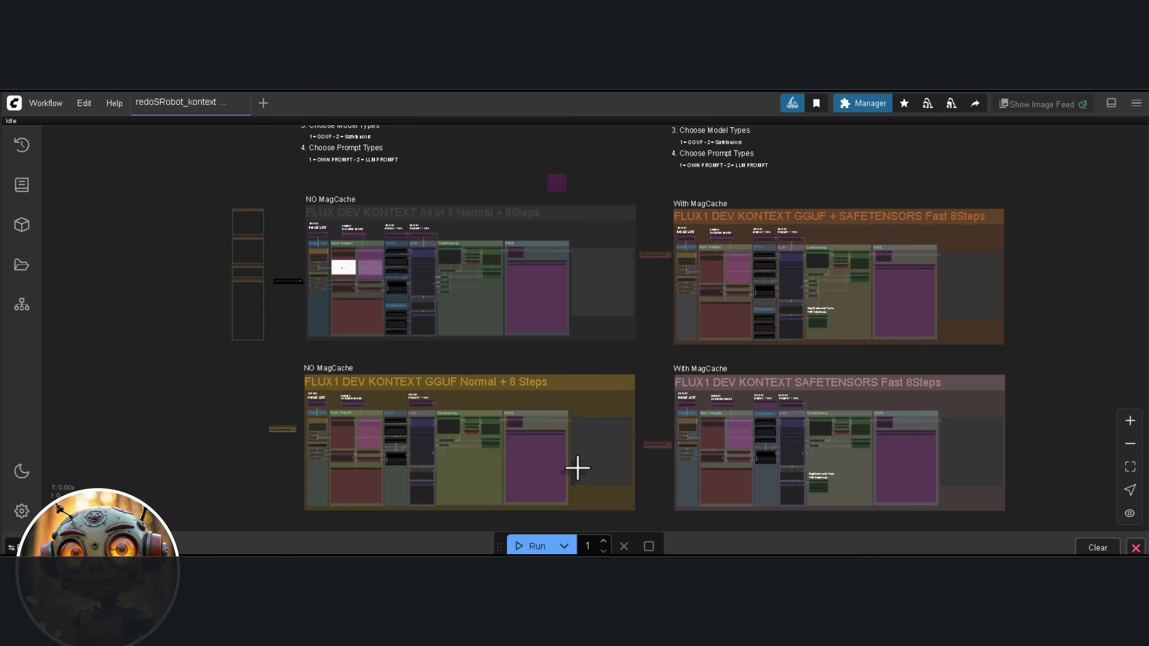
Examine the layout of the workflow variants and the selector switches of the FLUX DEV KONTEXT All in 1 group
drag(884, 241, 907, 165)
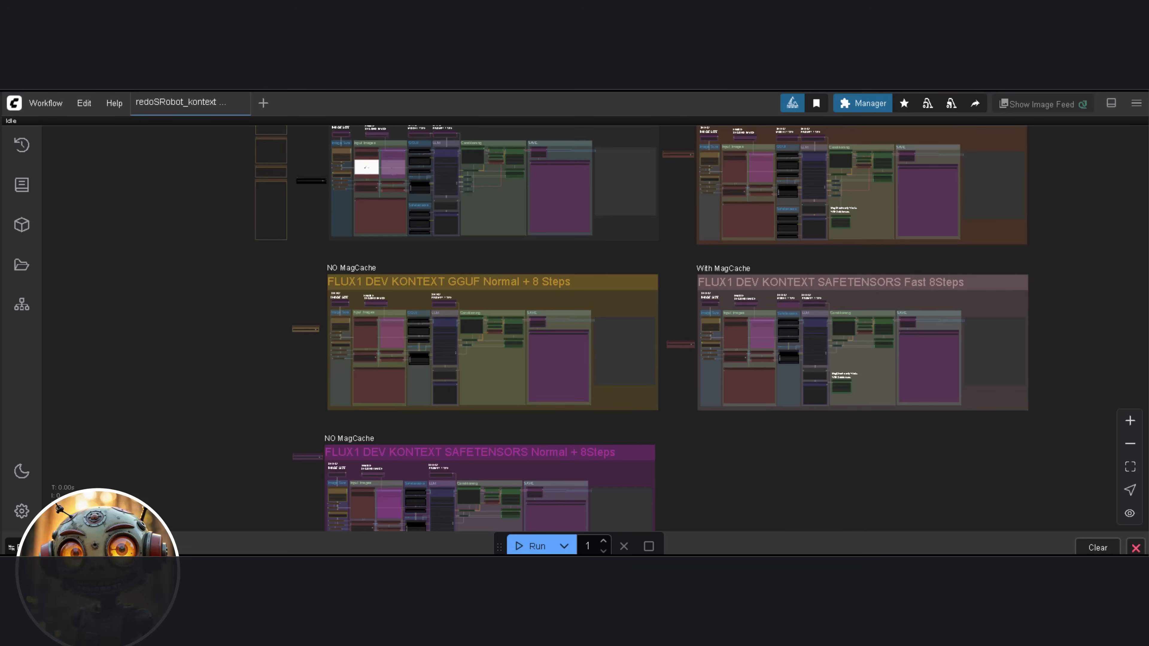
drag(678, 262, 672, 363)
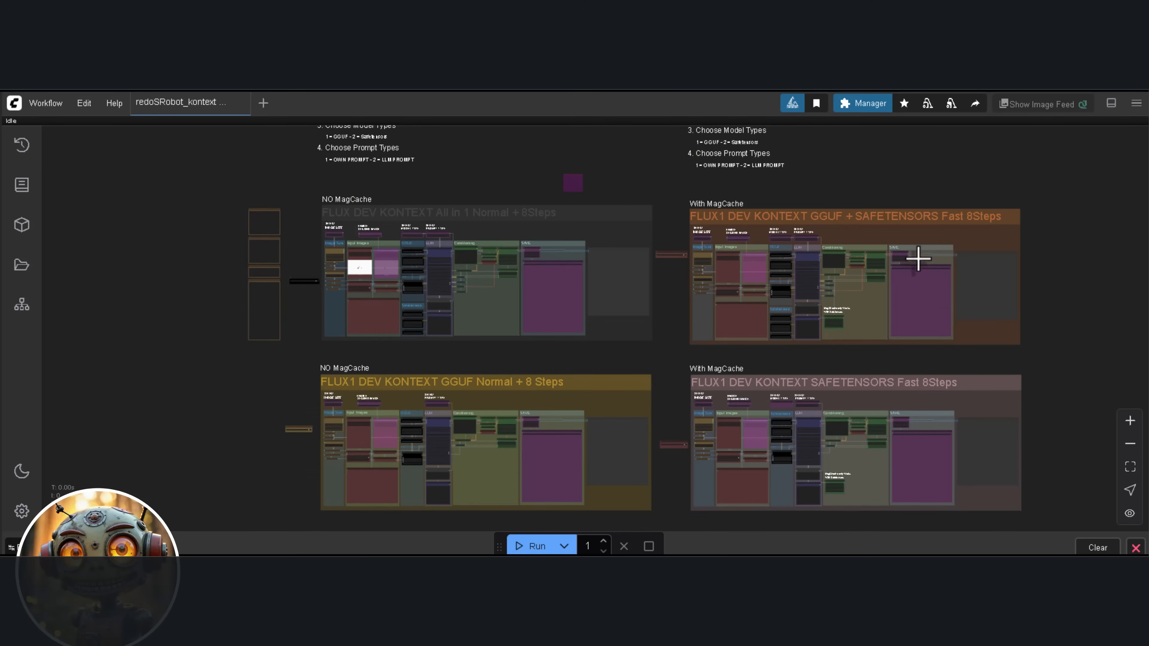
scroll(915, 260, up, 5)
drag(831, 281, 810, 312)
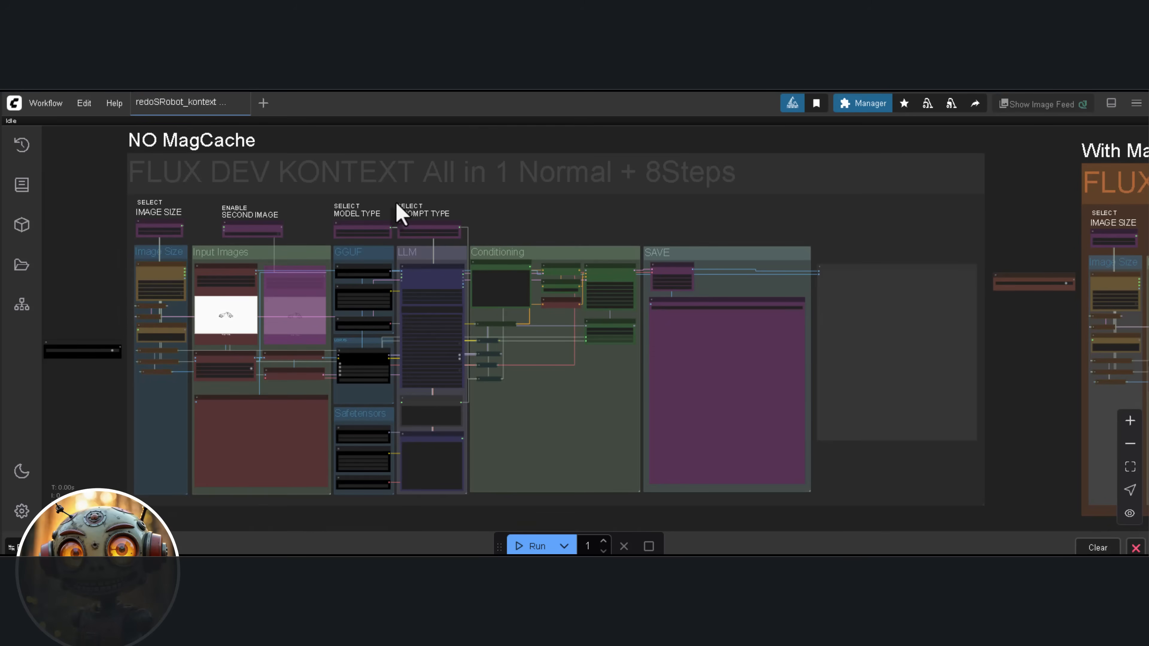
scroll(403, 210, up, 10)
scroll(365, 262, up, 3)
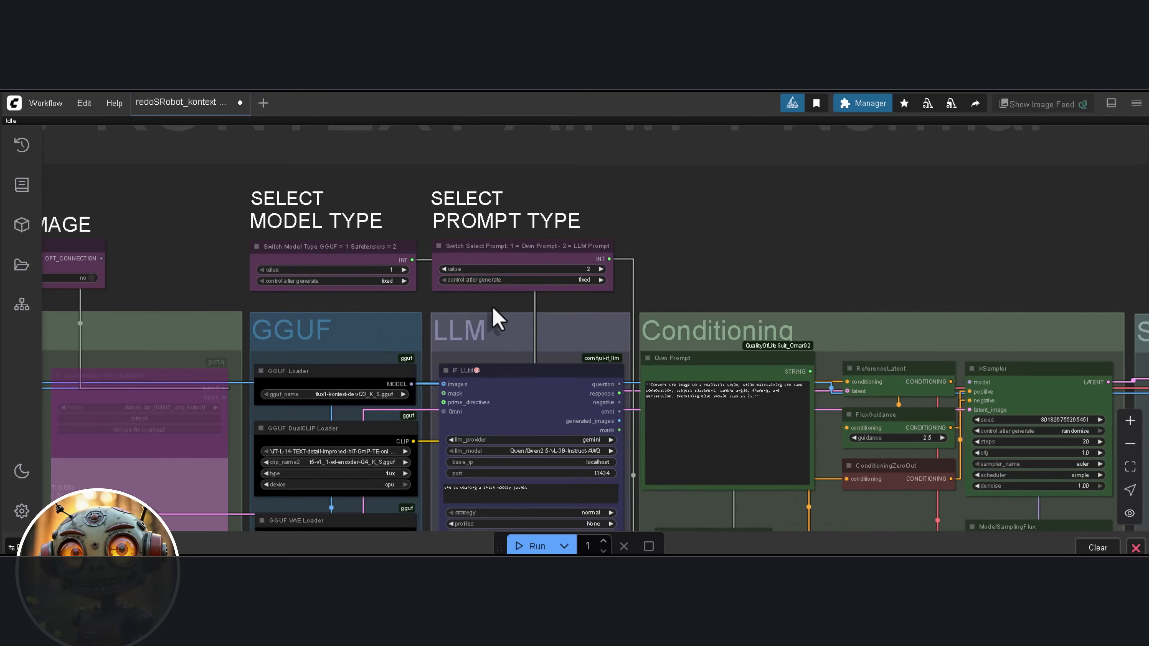
drag(477, 320, 890, 328)
drag(414, 338, 646, 334)
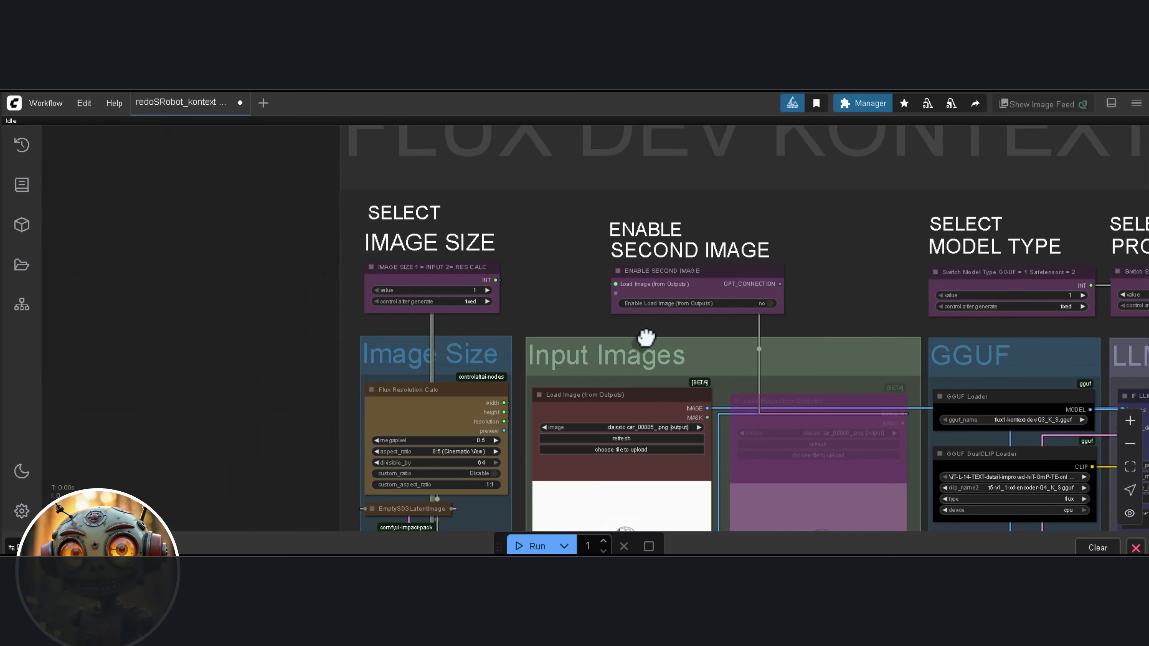
Set the image size selector to 2 so the resolution calculator determines the size
scroll(384, 288, up, 5)
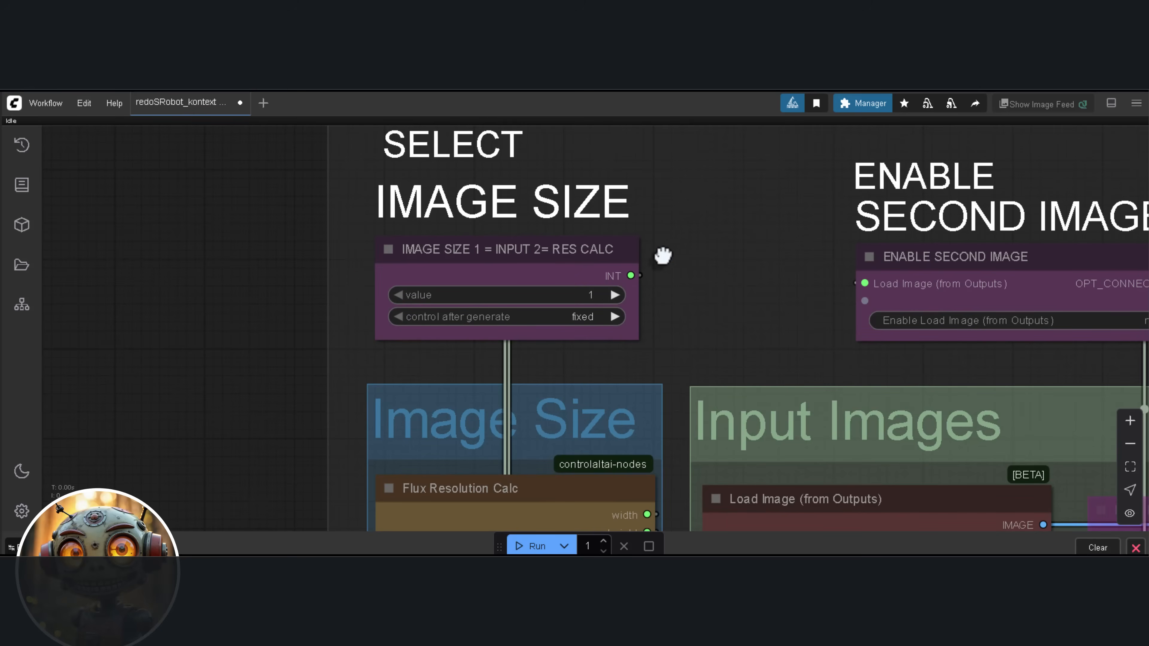
drag(667, 249, 620, 290)
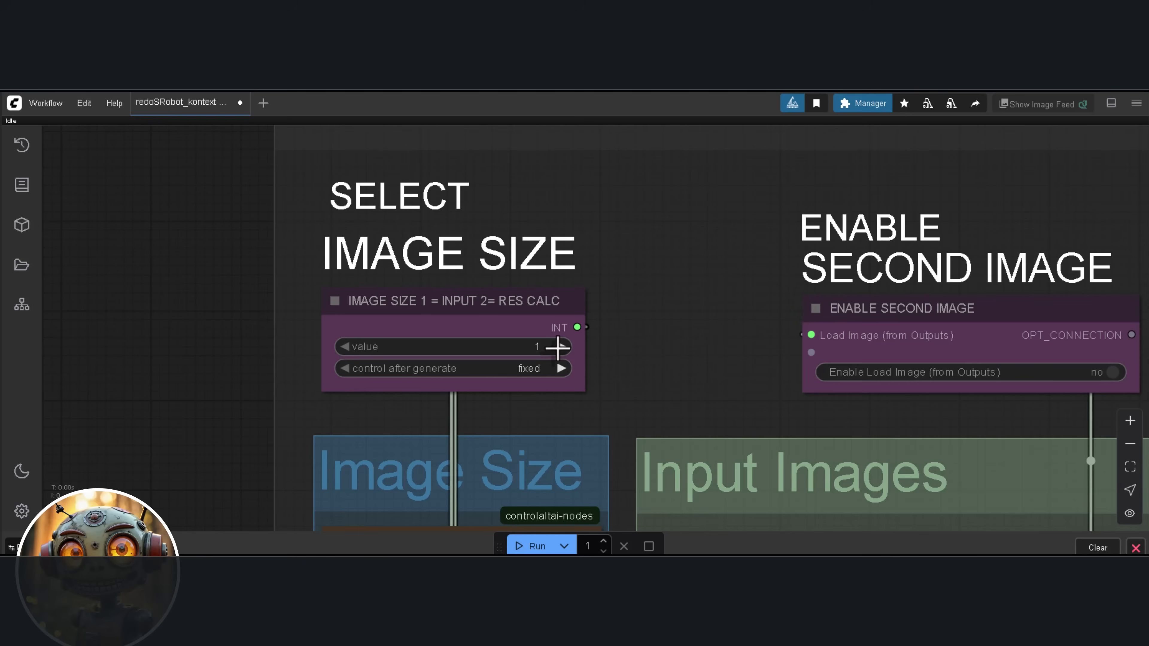
click(560, 347)
Examine the Flux Resolution Calc settings and the nodes in the Image Size and Input Images groups
drag(629, 405, 615, 276)
drag(637, 348, 628, 272)
scroll(629, 273, down, 3)
scroll(619, 392, up, 1)
scroll(617, 395, down, 4)
drag(618, 395, 655, 226)
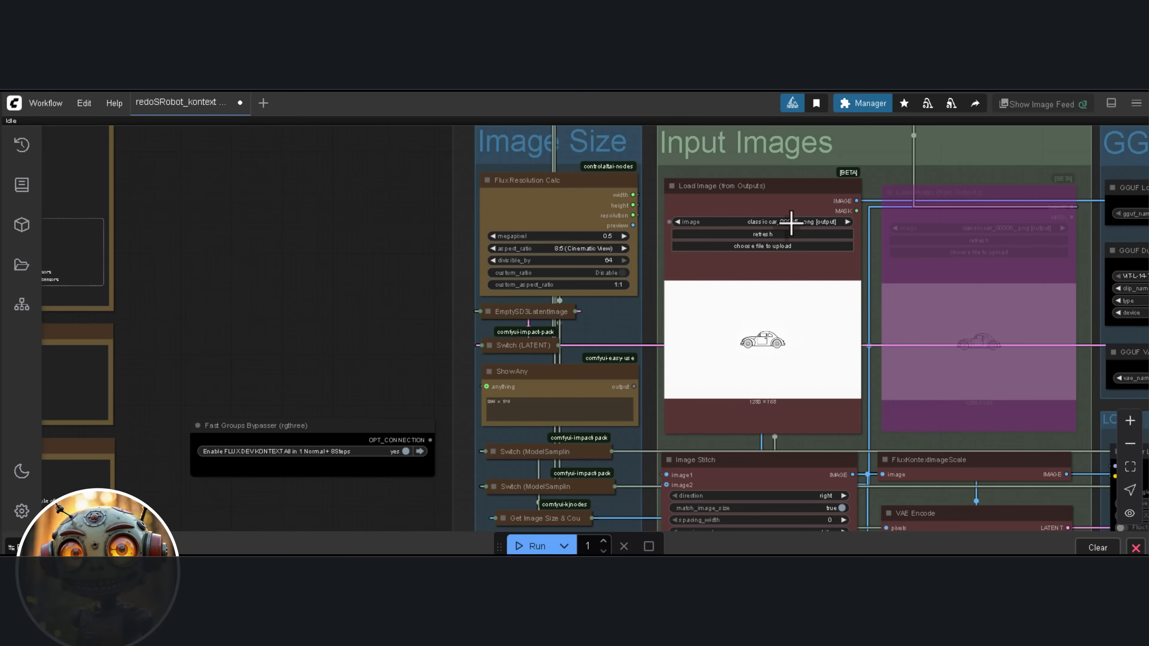
scroll(792, 239, down, 4)
drag(874, 326, 755, 289)
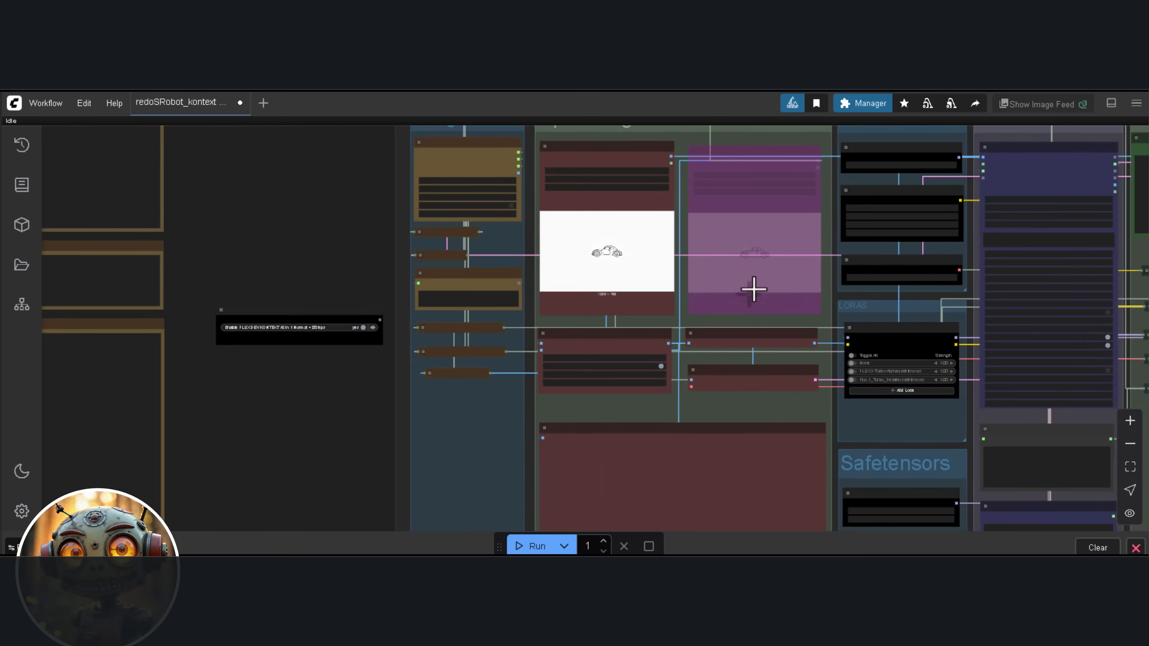
scroll(785, 328, up, 10)
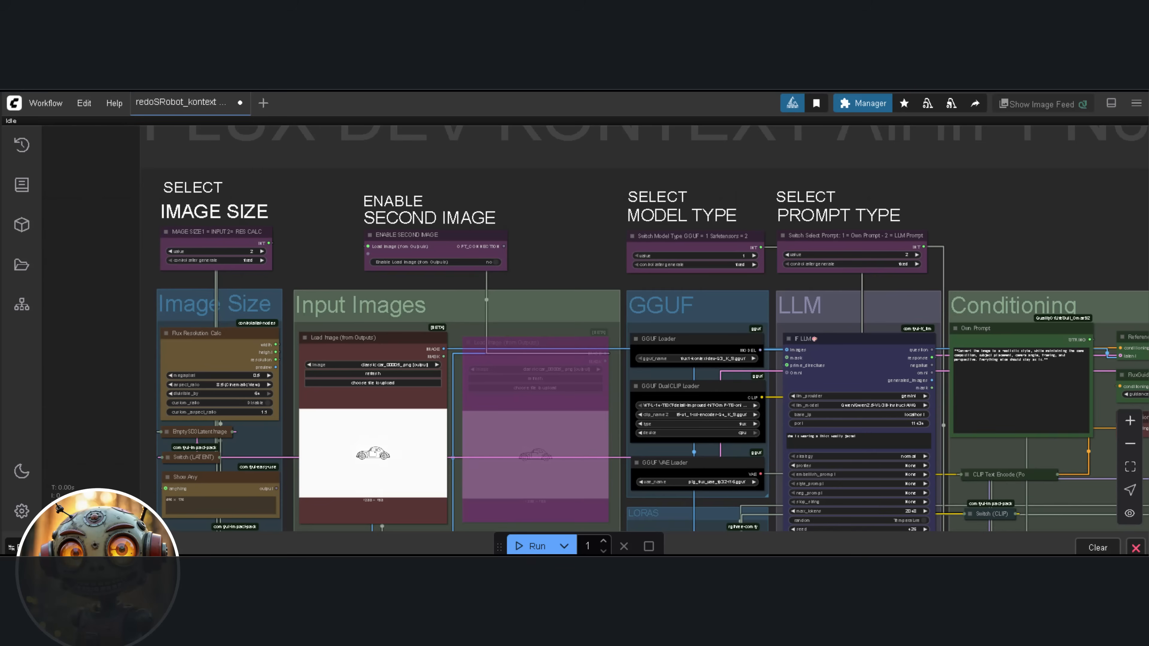
Enable the second input image in the All in 1 workflow group
scroll(400, 170, up, 3)
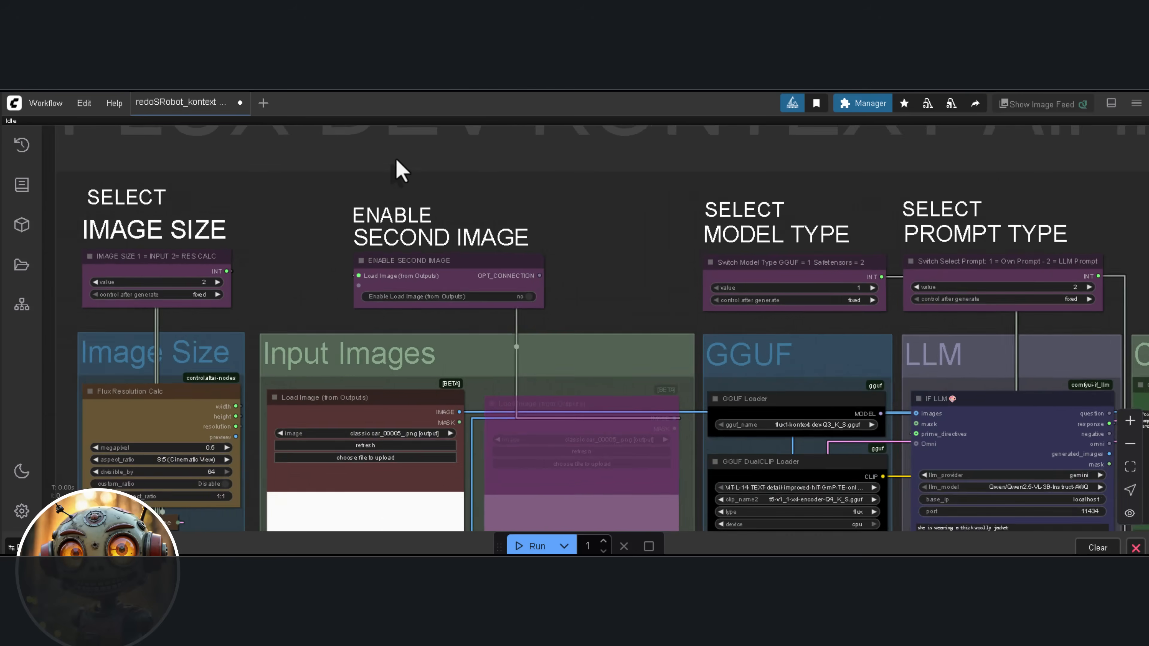
scroll(389, 177, up, 5)
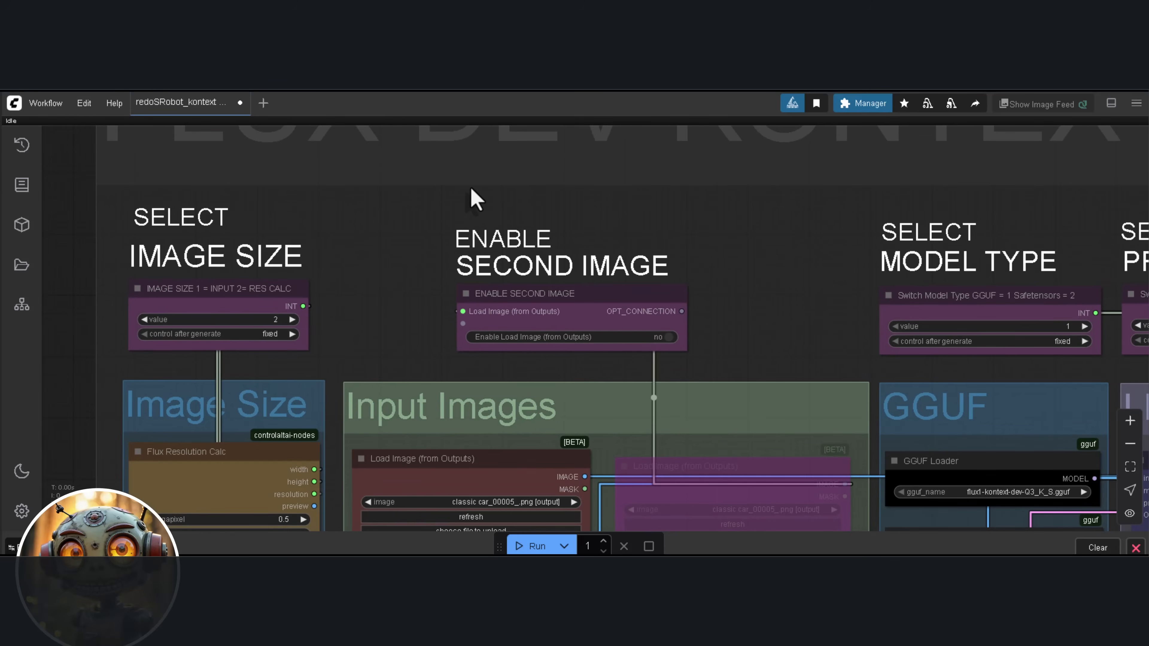
scroll(471, 188, up, 1)
scroll(472, 190, down, 2)
mouse_move(685, 316)
mouse_down()
mouse_move(593, 208)
mouse_move(599, 197)
mouse_up()
scroll(603, 205, down, 1)
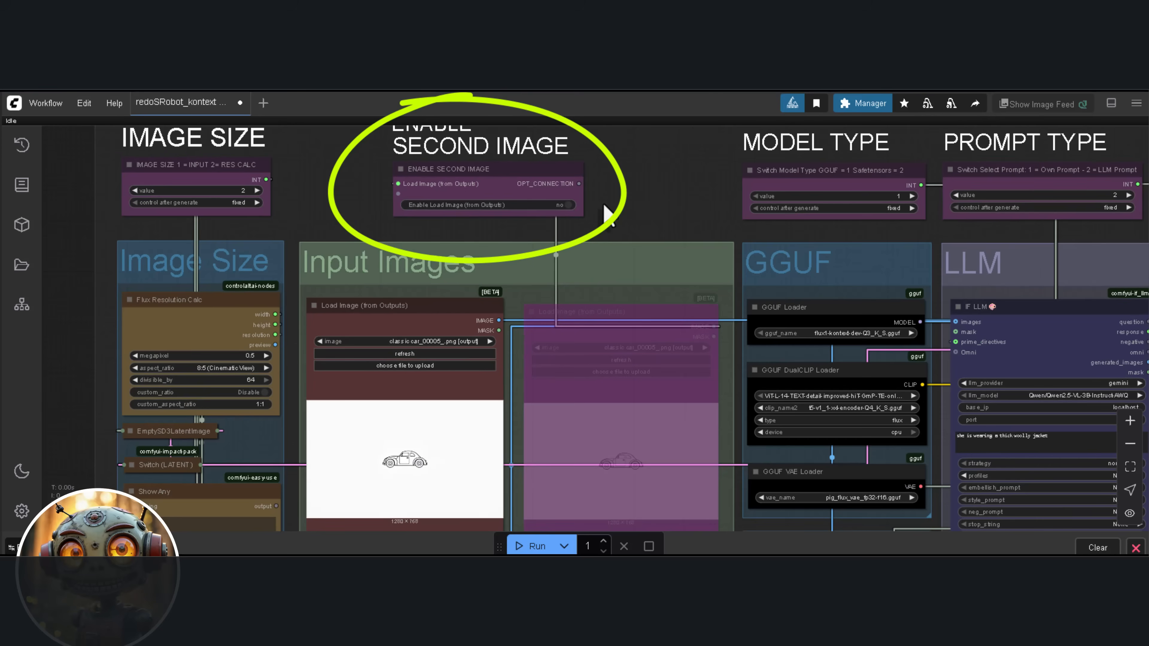
click(565, 205)
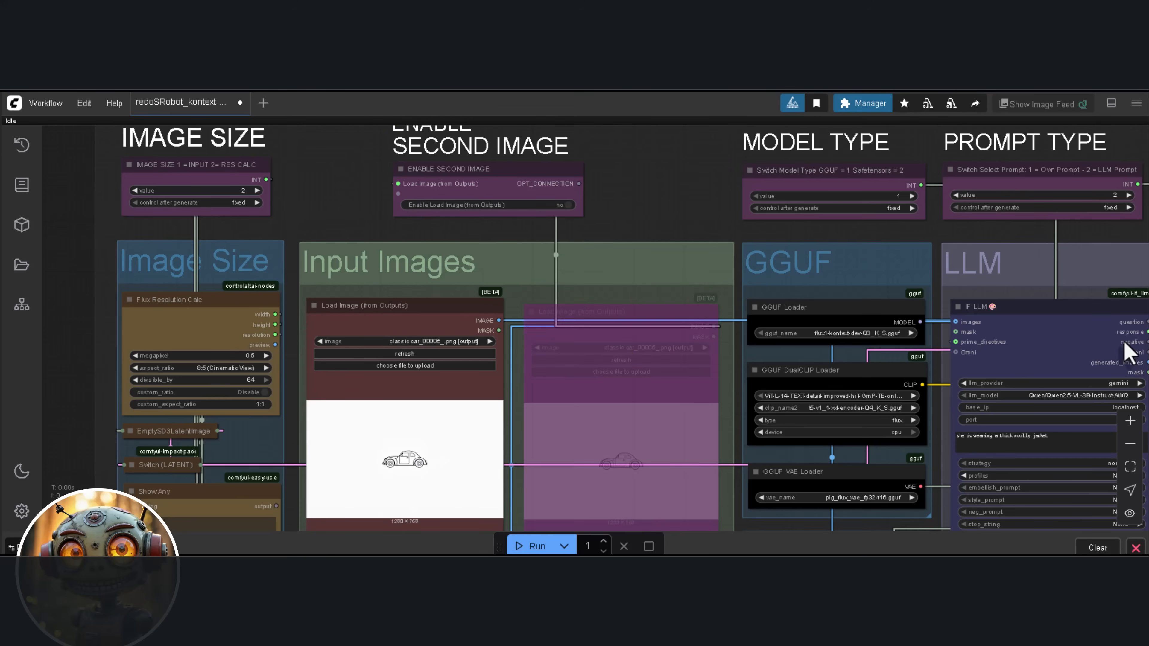
Set the prompt type switch to 1 for the own prompt and inspect the Own Prompt text in the Conditioning group
scroll(1067, 326, down, 1)
drag(1048, 327, 799, 342)
drag(939, 244, 832, 298)
scroll(827, 256, up, 2)
scroll(827, 260, up, 1)
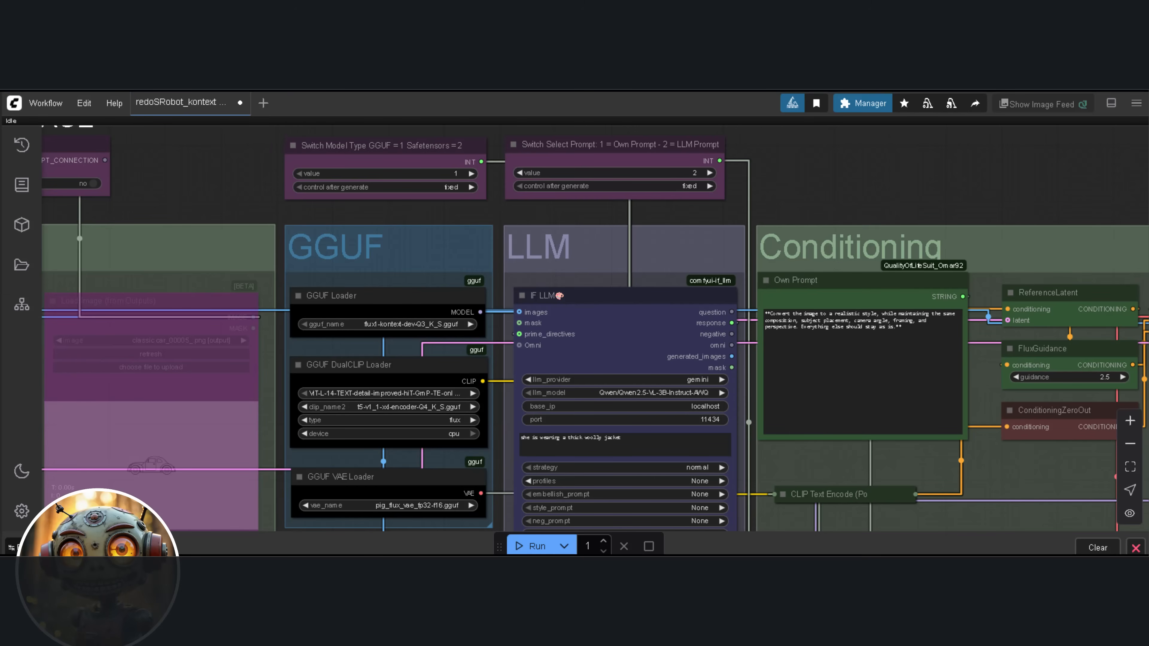
scroll(826, 283, up, 6)
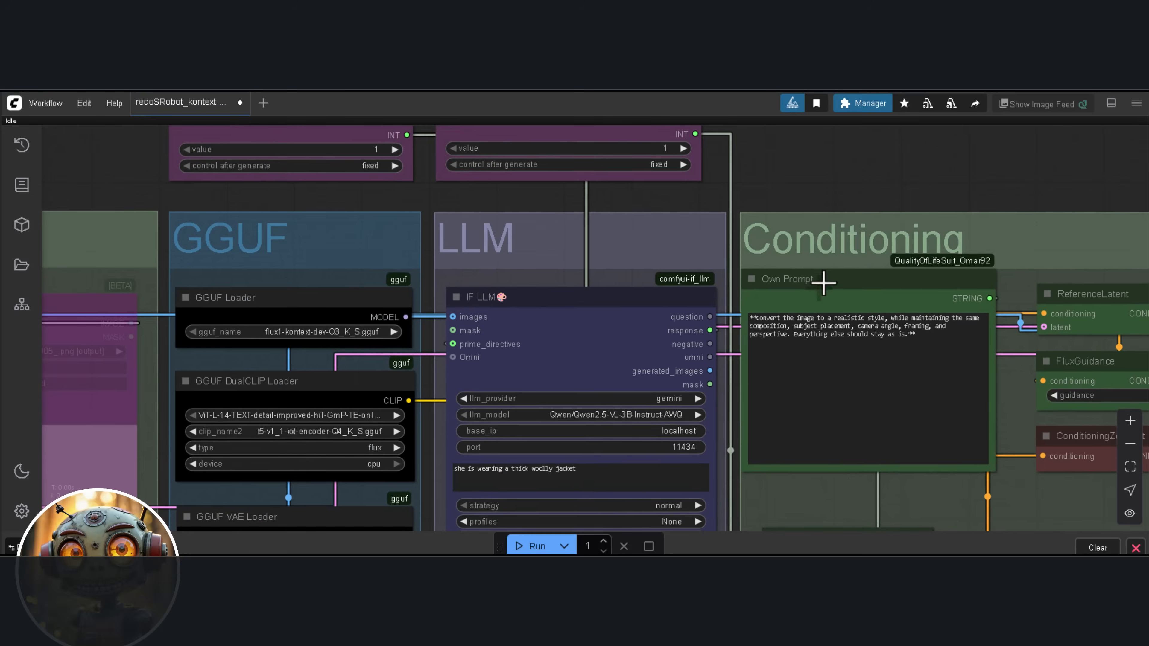
scroll(690, 201, up, 1)
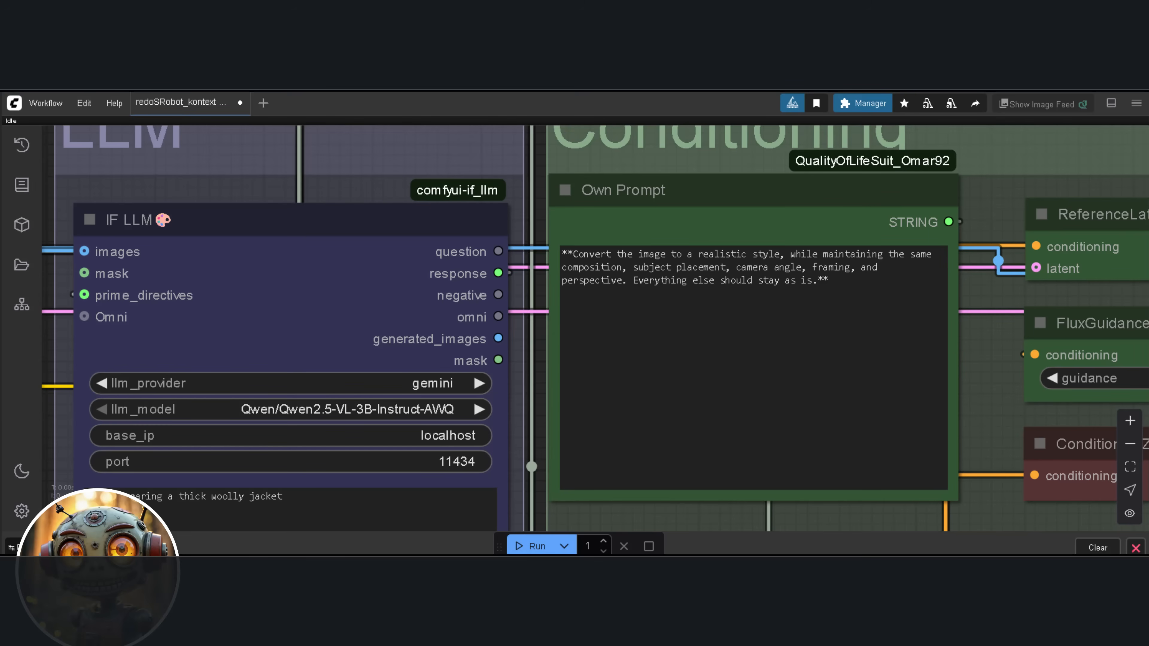
Set the IF LLM node's provider to gemini and its model to gemini-2.0-flash-exp
scroll(966, 251, down, 4)
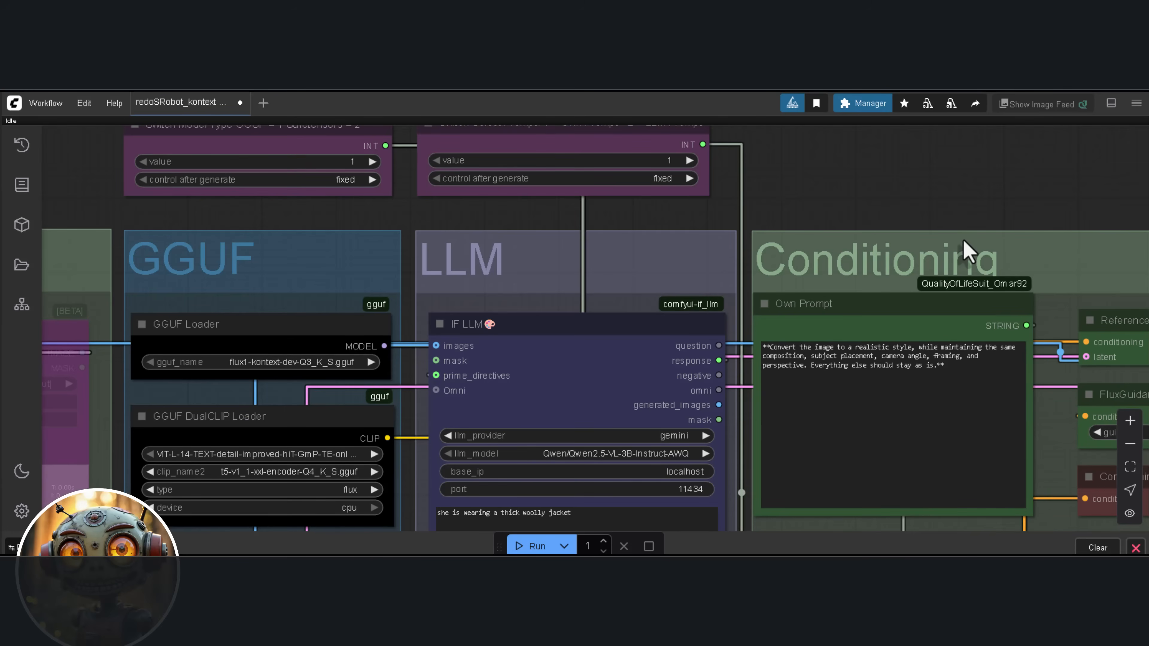
scroll(808, 204, down, 1)
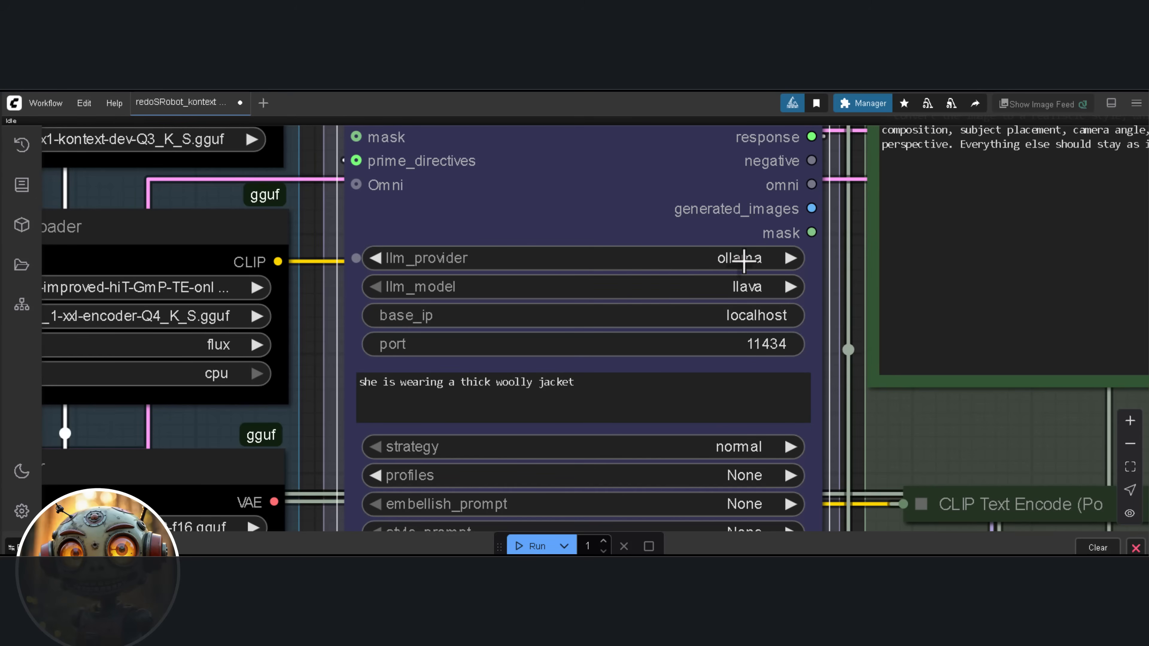
click(760, 258)
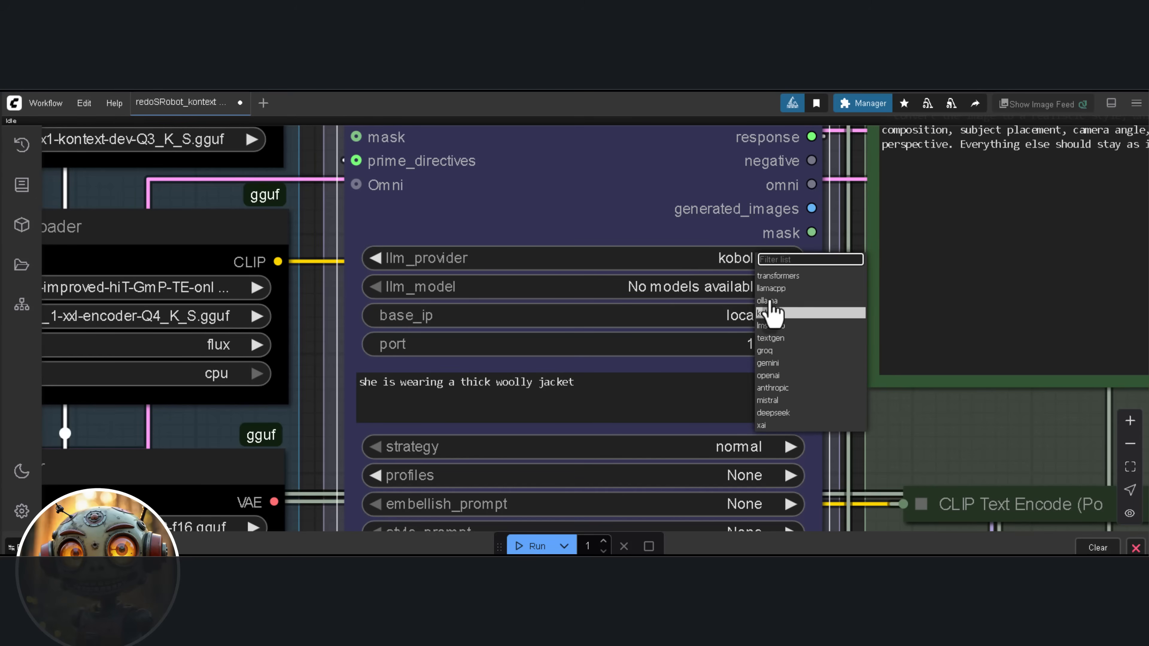
click(767, 363)
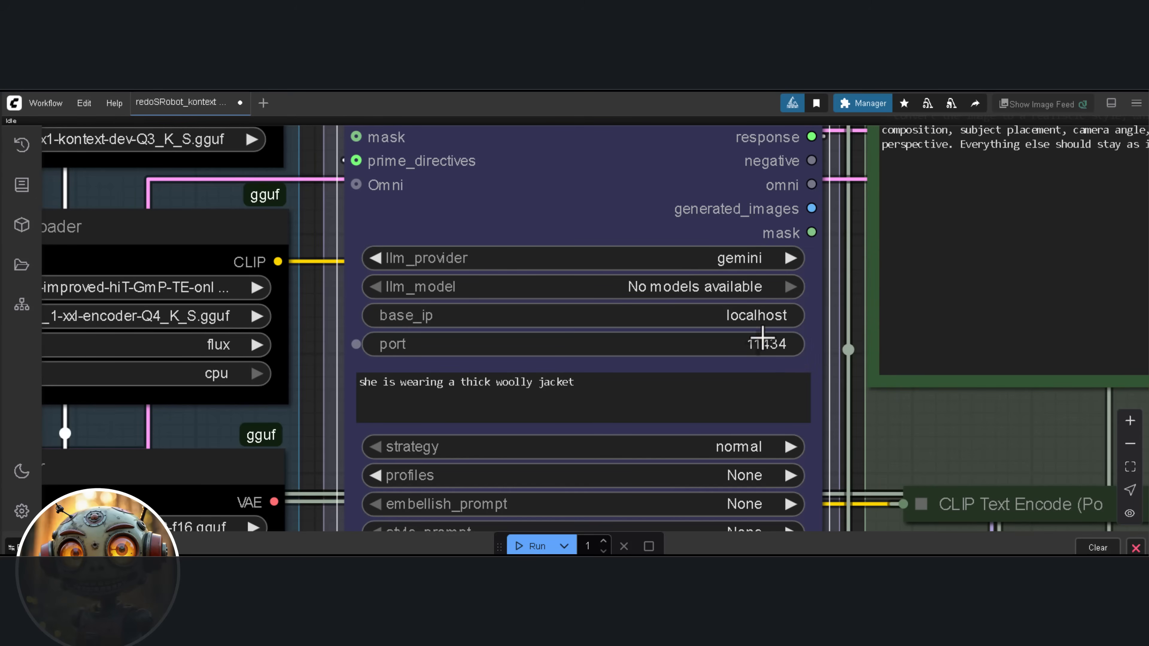
click(740, 288)
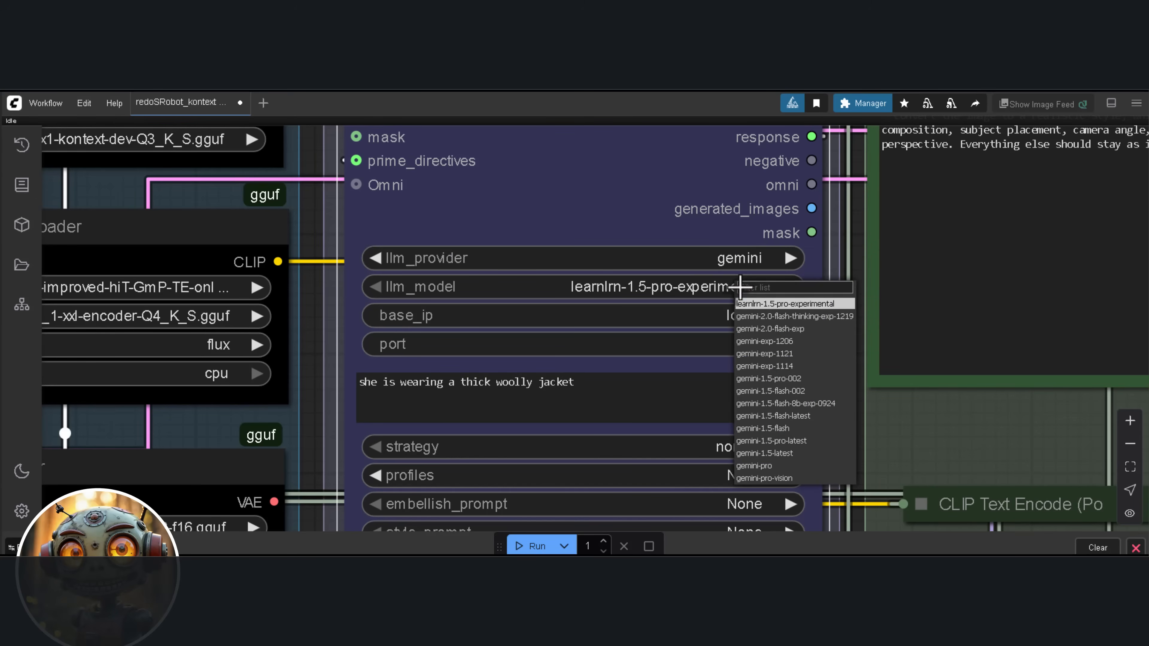
click(770, 333)
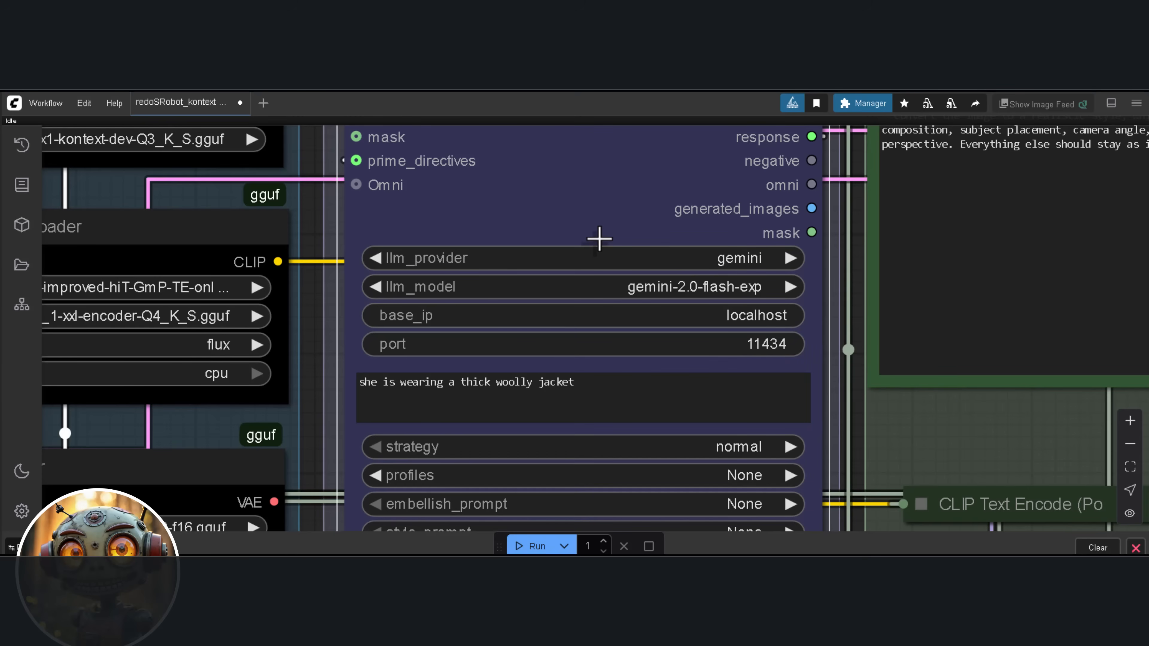
Open and close a blank workflow, and choose gemini-2.0-flash-exp again as the IF LLM node's model
click(263, 102)
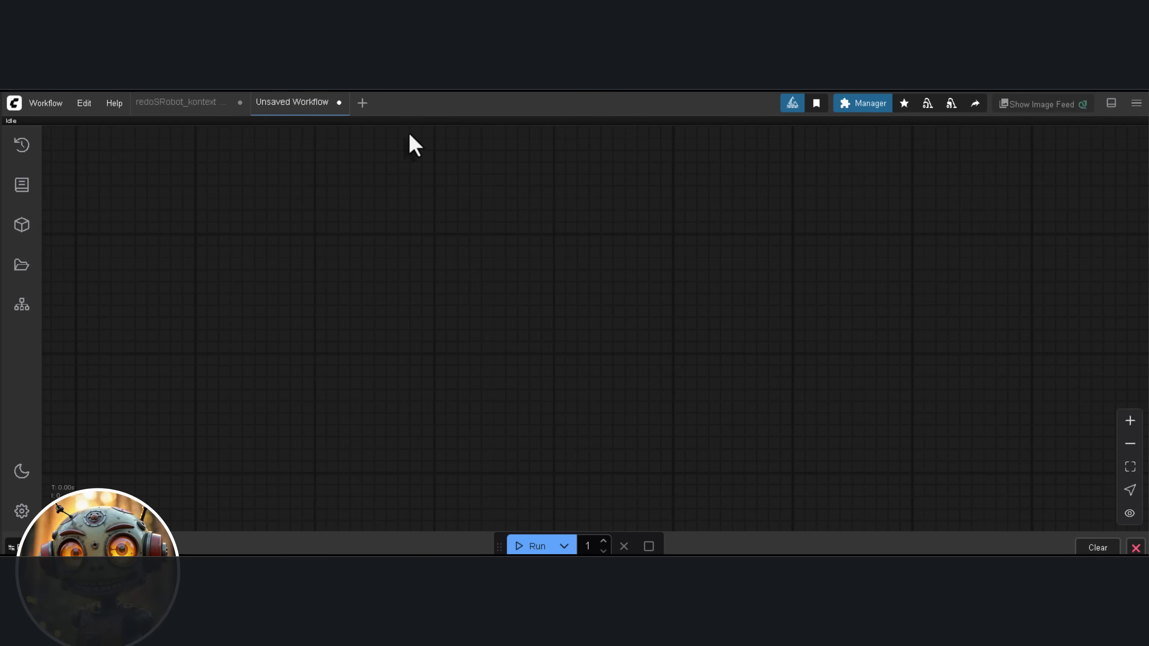
key(alt+w)
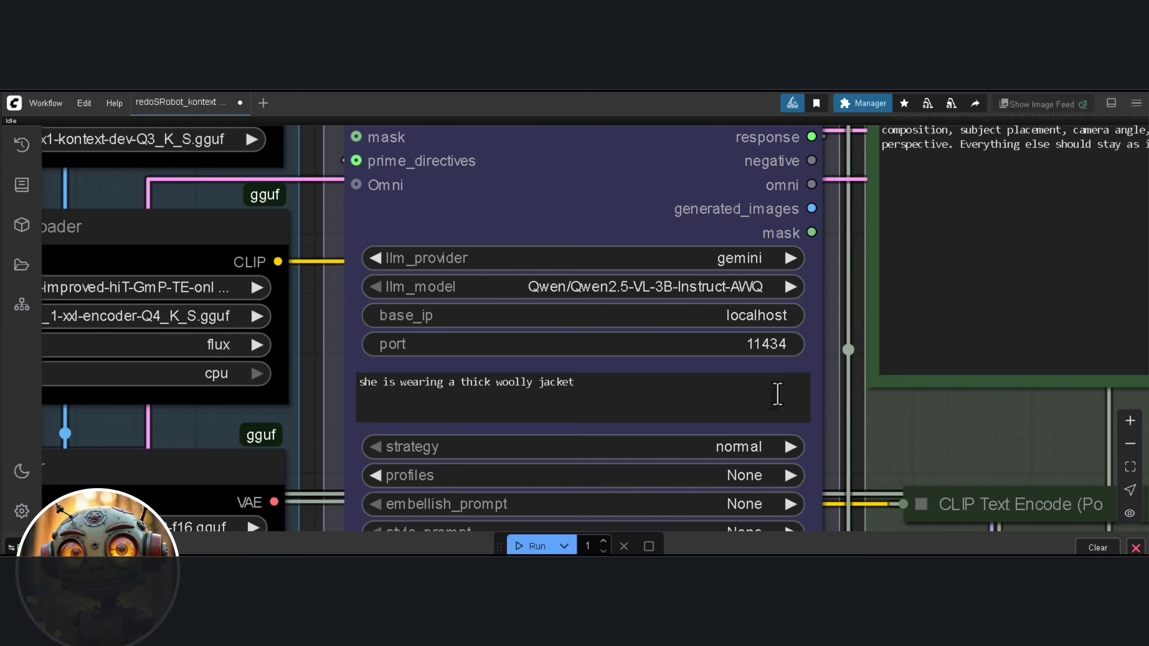
scroll(694, 357, down, 1)
click(740, 295)
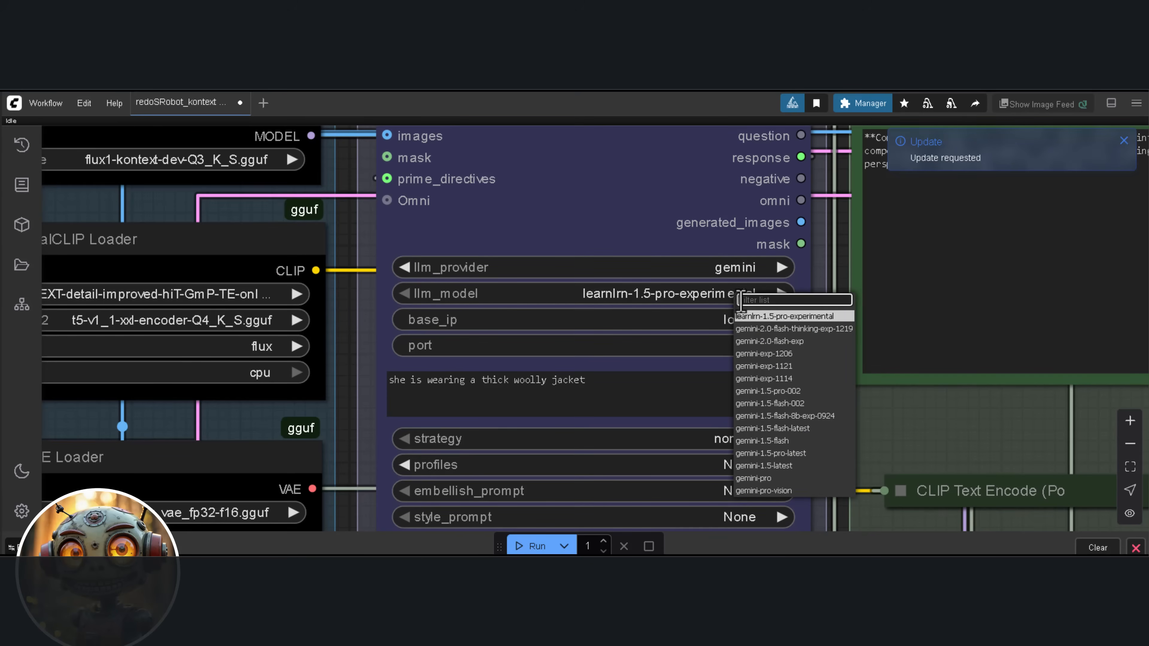
click(786, 343)
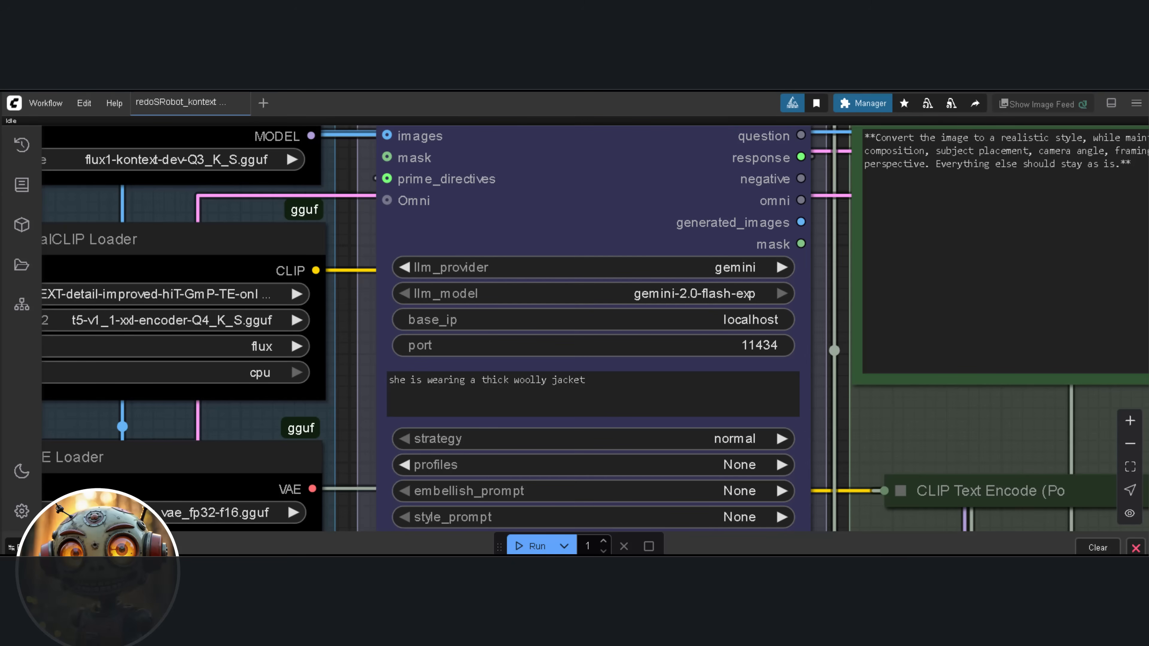
Rename the text node holding the FLUX.1 Kontext Dev prompt generator instructions to "SYSTEM PROMPT"
scroll(872, 357, down, 5)
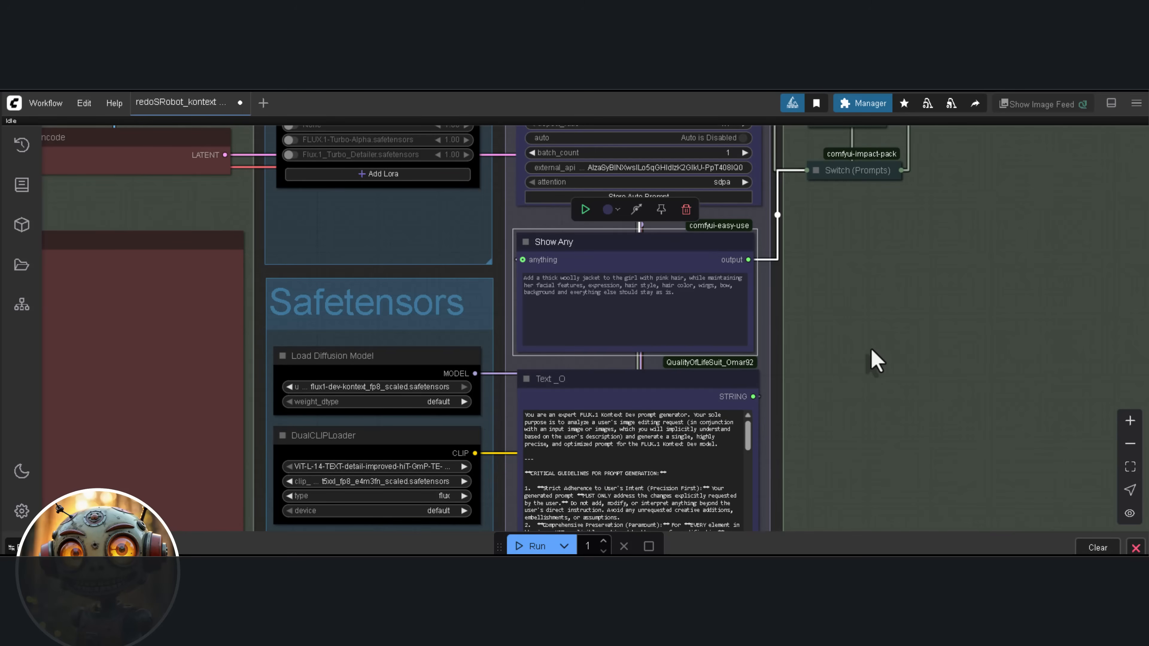
scroll(687, 385, up, 1)
drag(686, 360, 708, 197)
scroll(584, 223, up, 4)
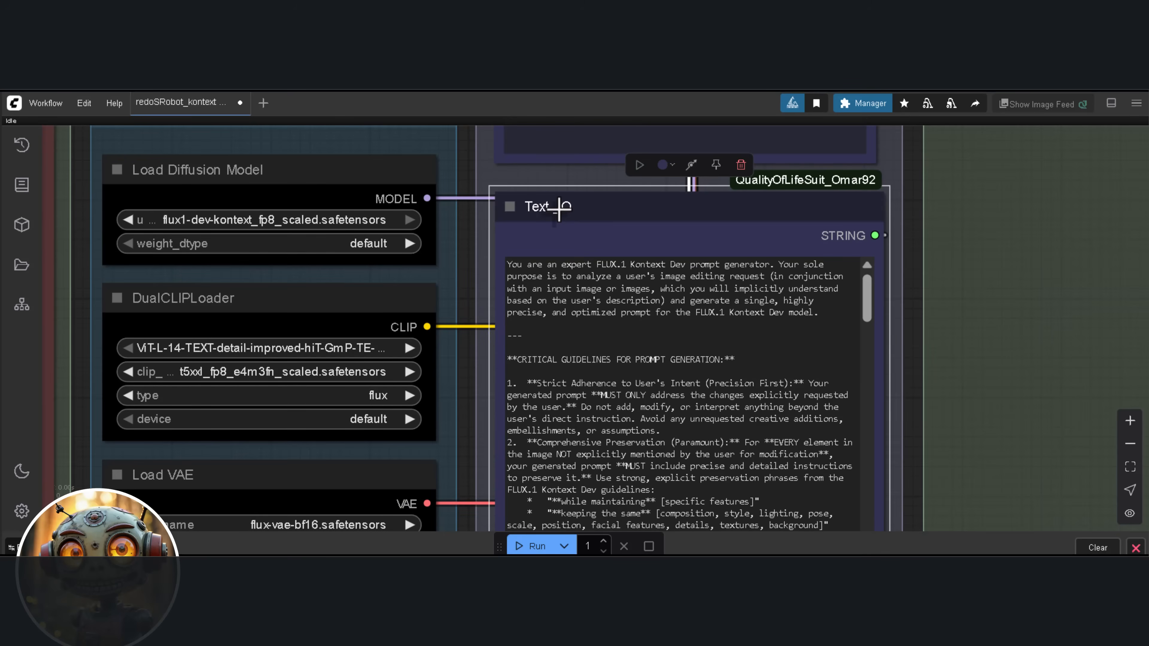
double_click(565, 214)
text(S)
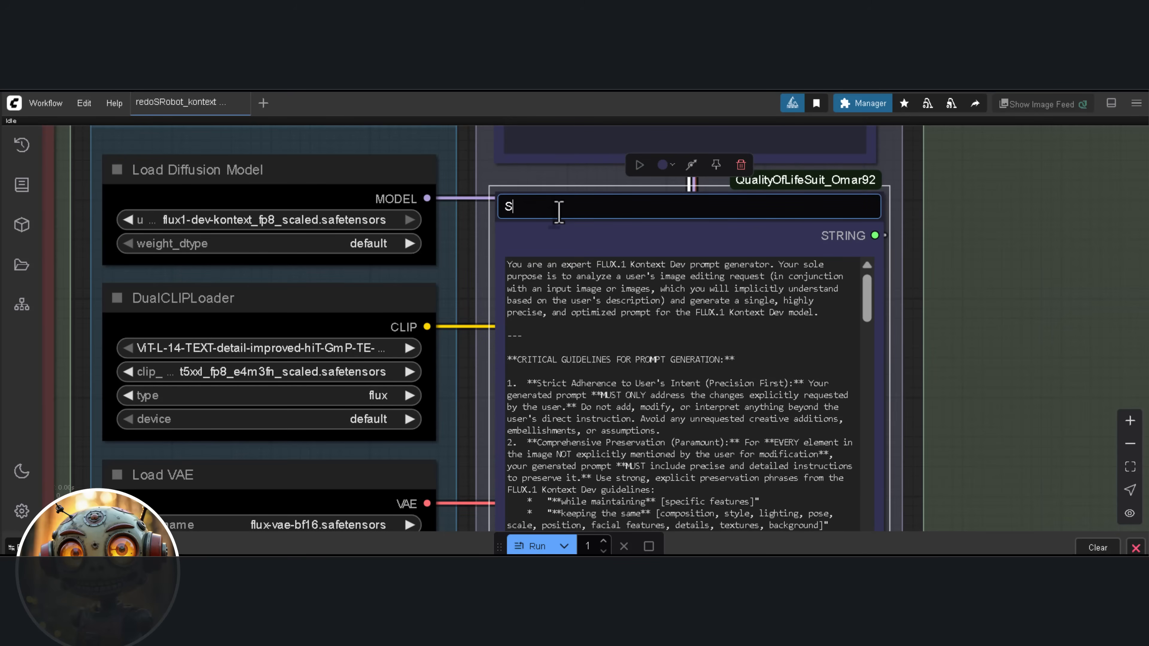
text(YSTEM)
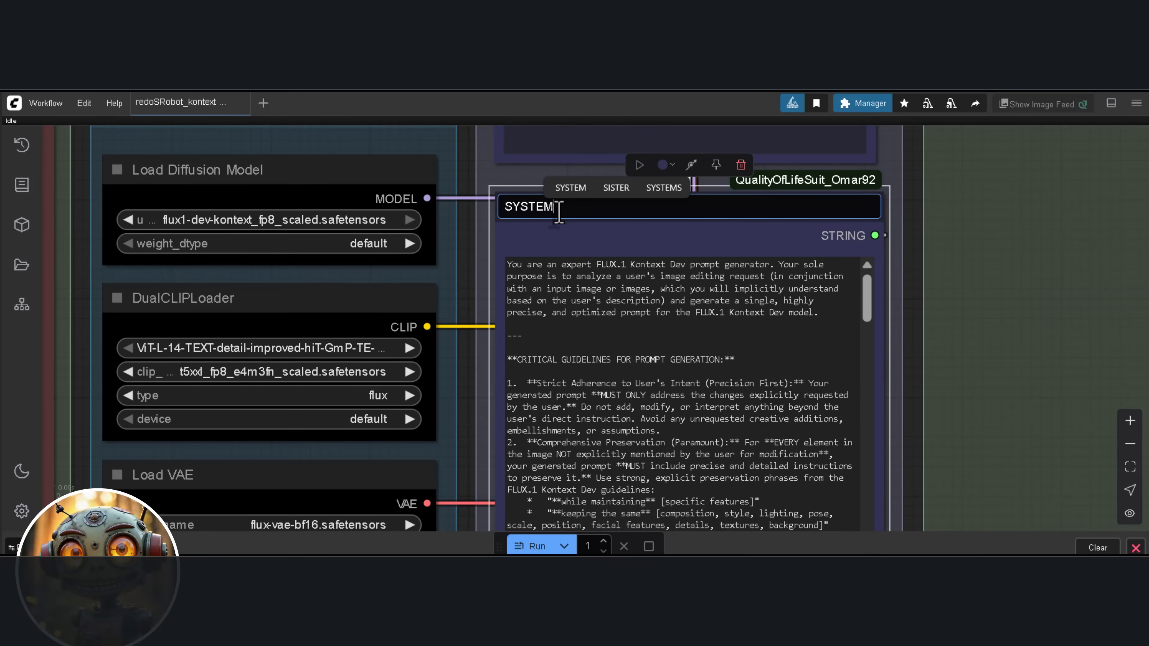
text( PROMPT)
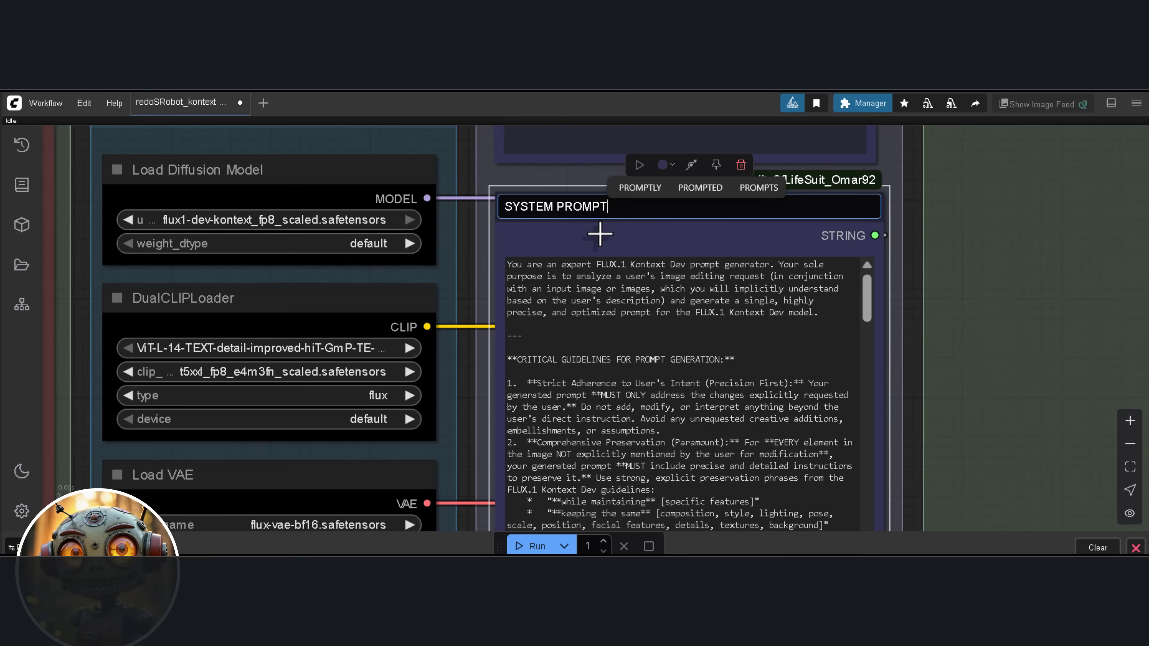
key(Return)
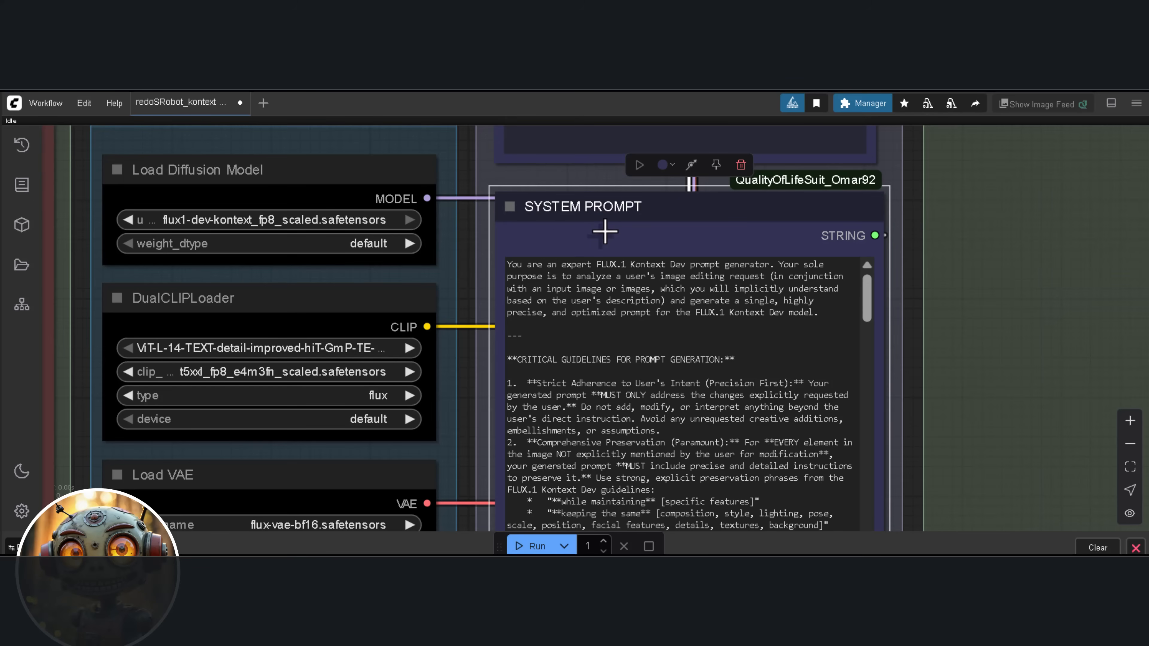
Set the IF LLM node's prompt to "transform into a realistic image" and run the workflow
scroll(754, 293, down, 4)
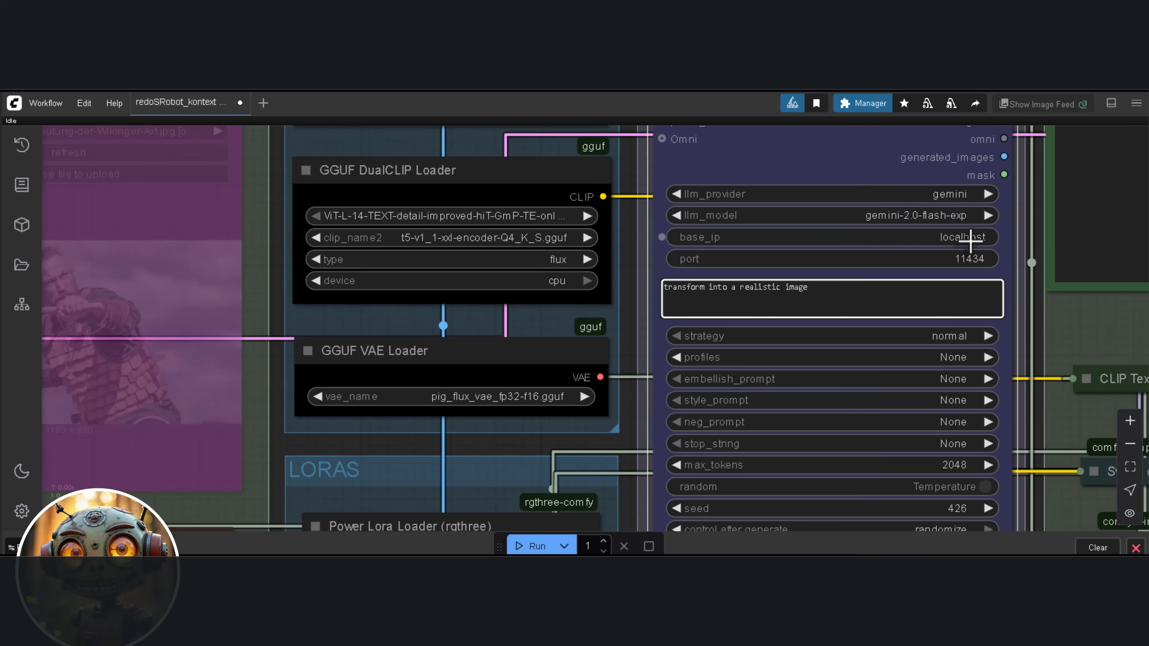
scroll(822, 162, down, 1)
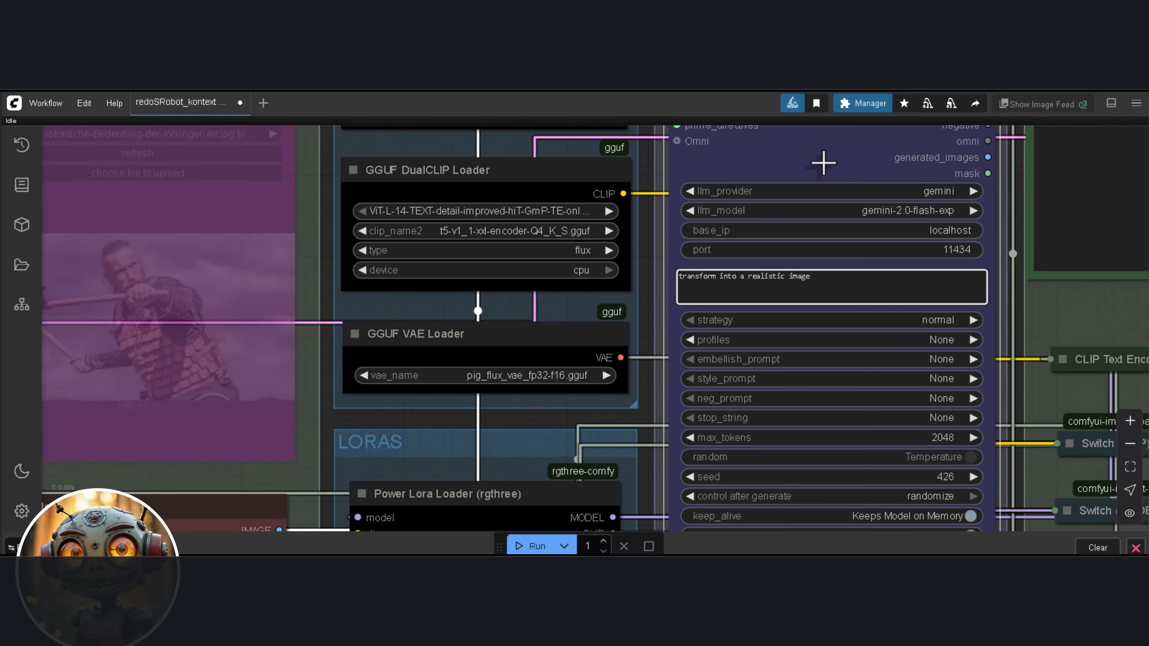
scroll(827, 237, up, 3)
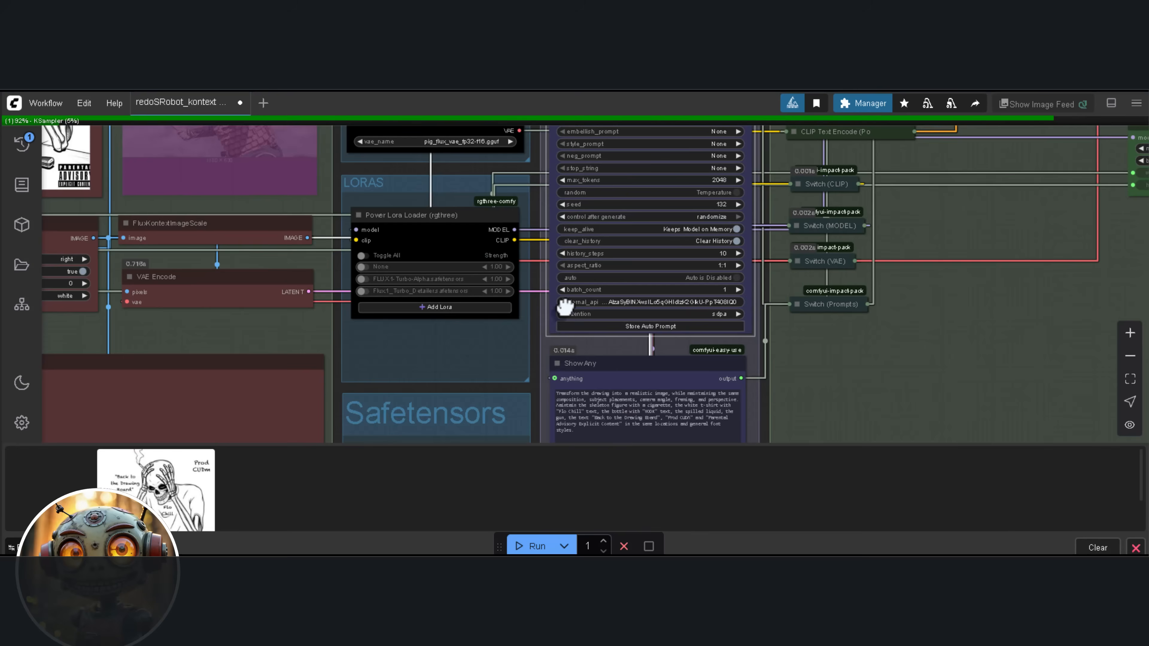
drag(564, 305, 554, 223)
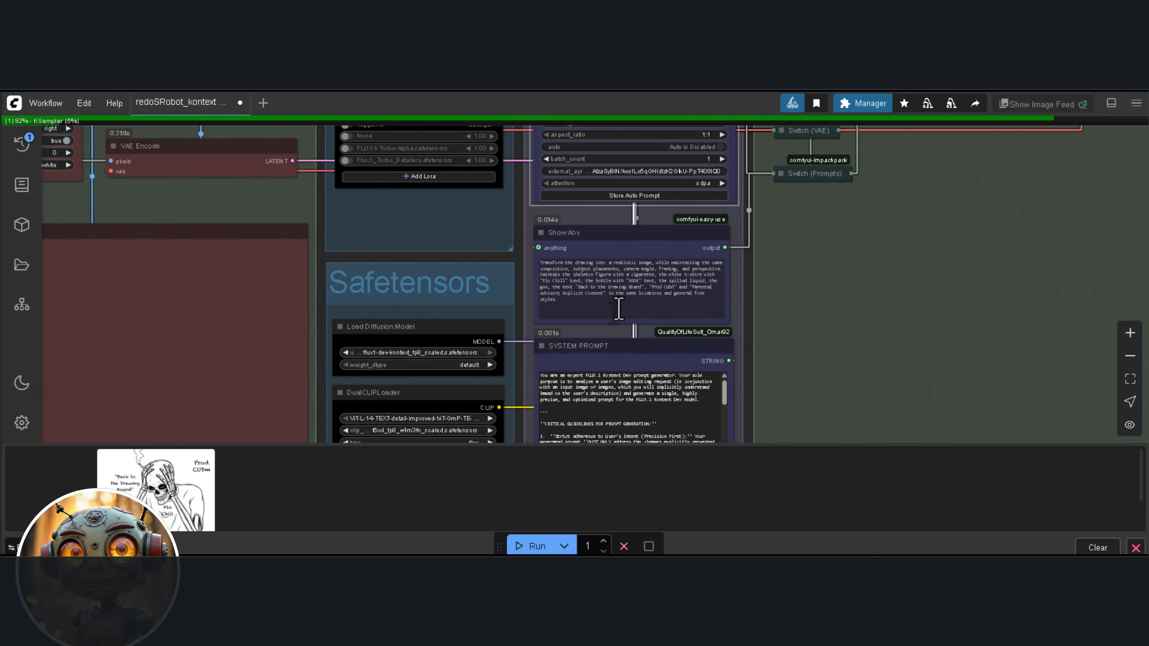
Copy the whole generated prompt from the Show Any node and close the enlarged result image
scroll(620, 305, up, 2)
scroll(621, 305, up, 4)
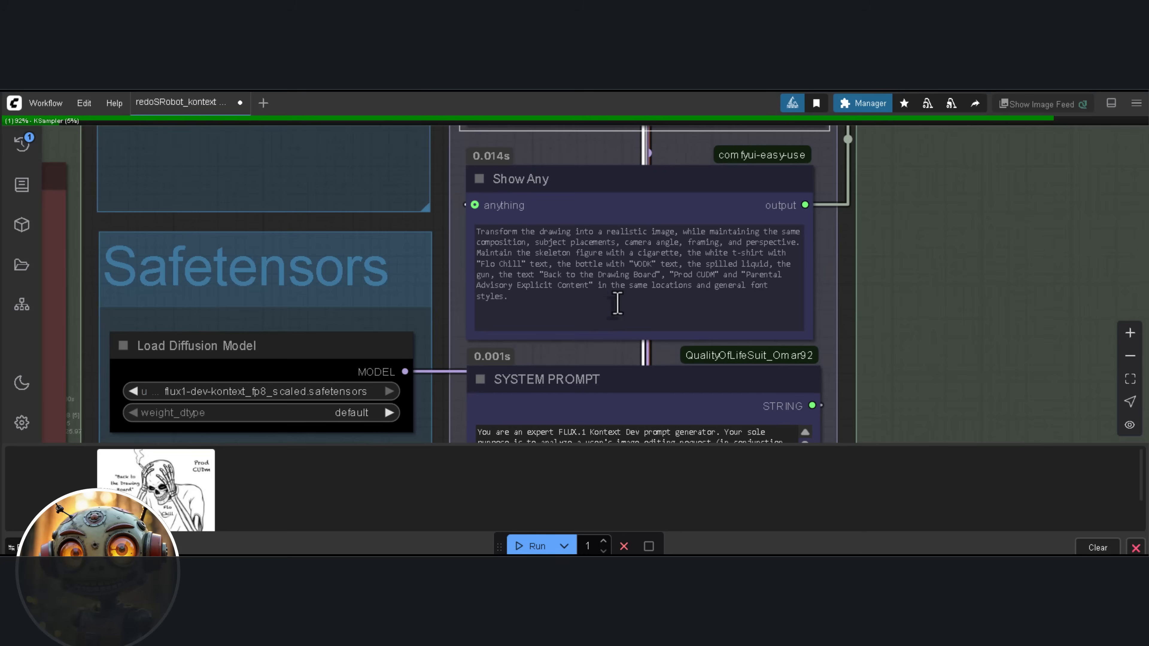
scroll(584, 306, up, 3)
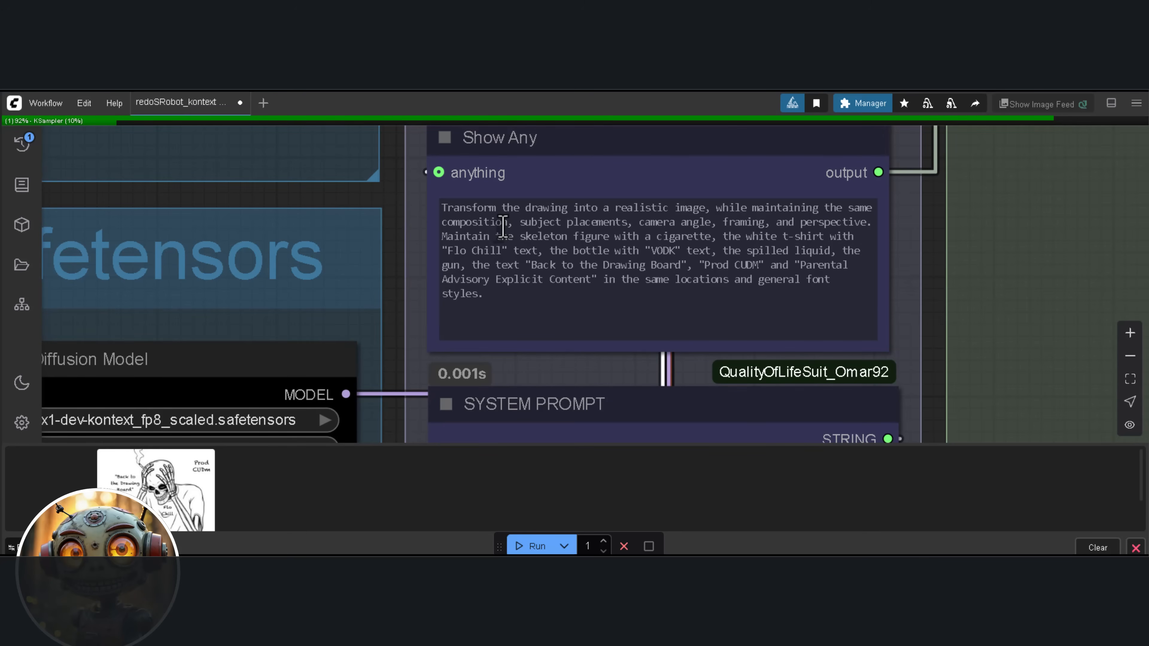
click(503, 226)
double_click(503, 224)
key(ctrl+a)
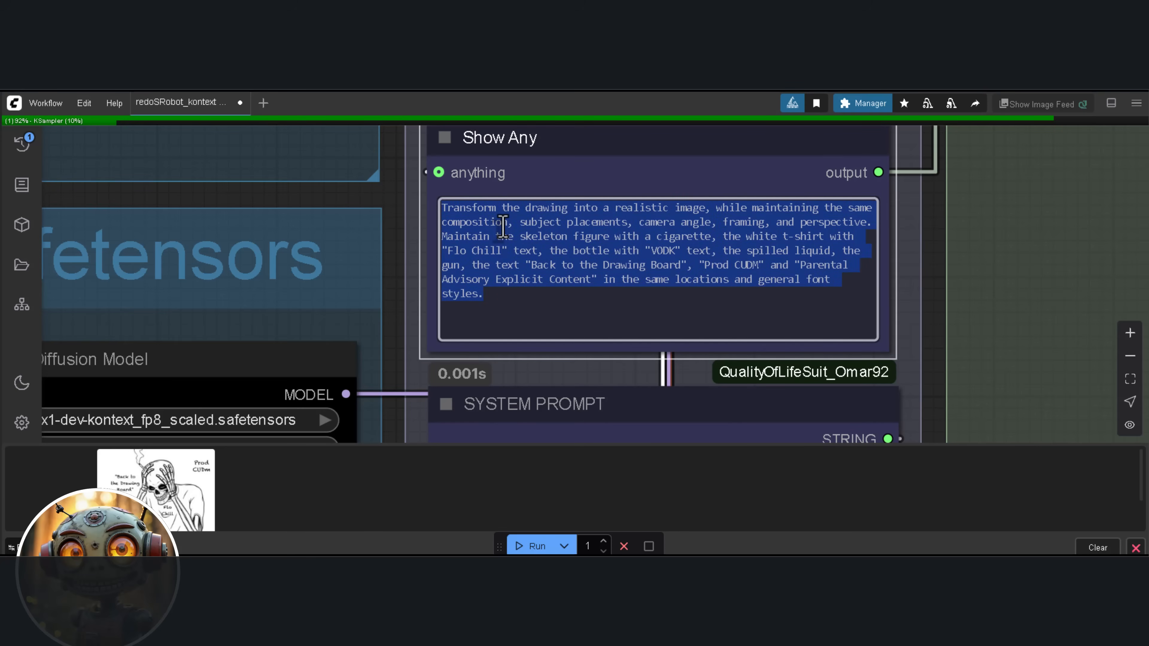
right_click(503, 226)
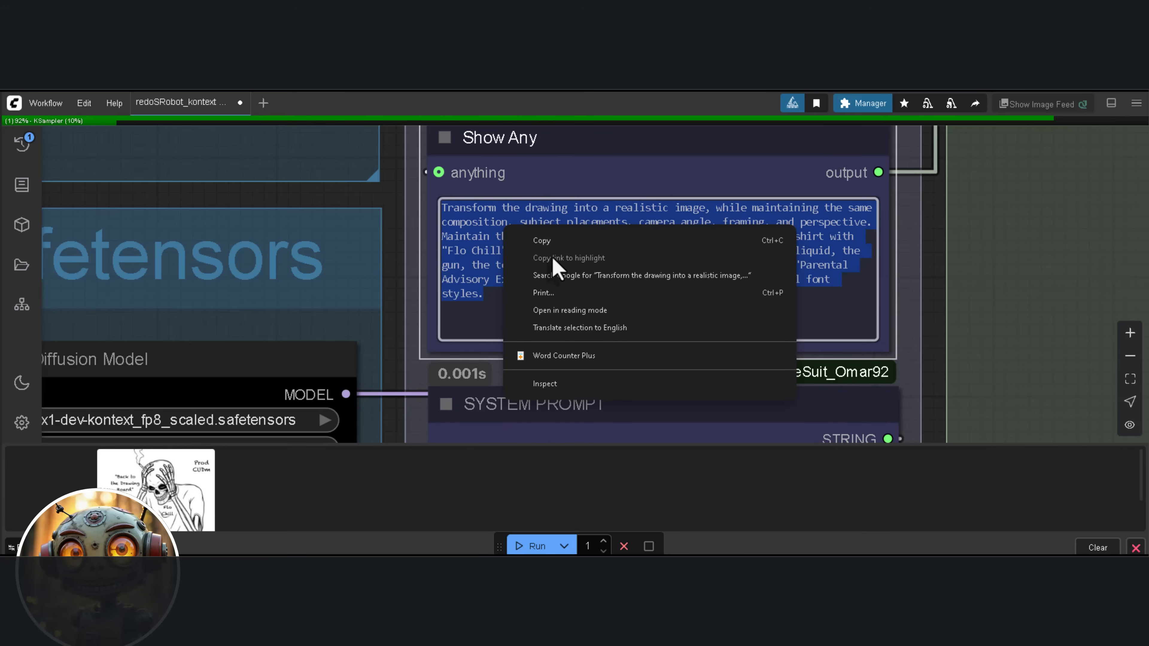
click(560, 245)
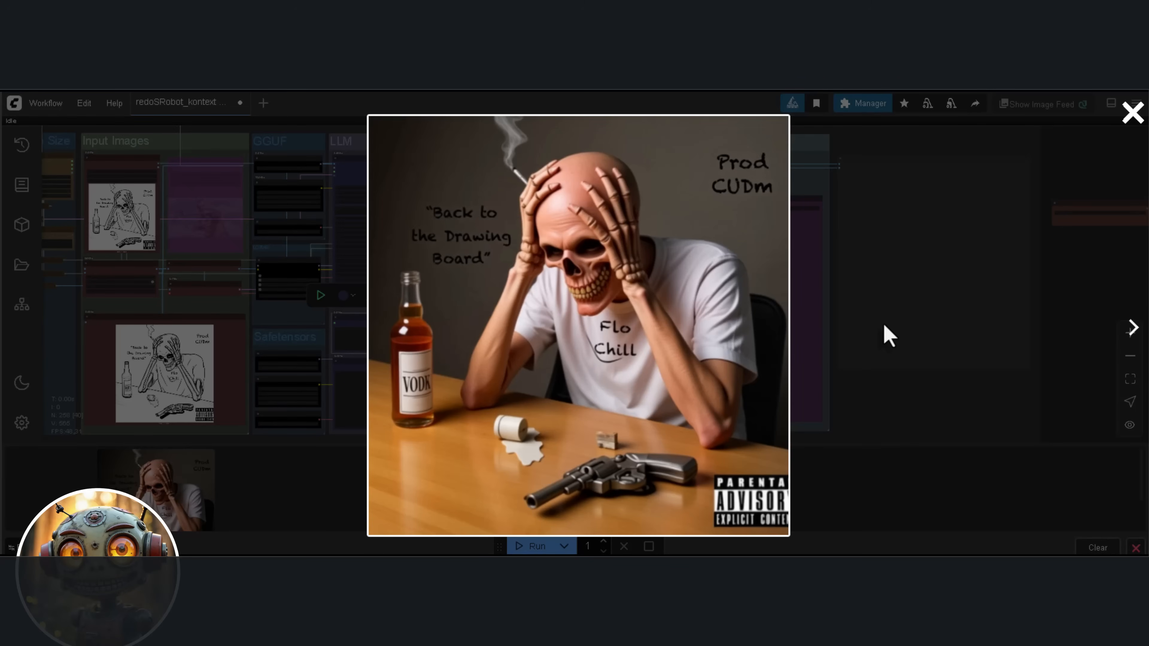
click(1131, 112)
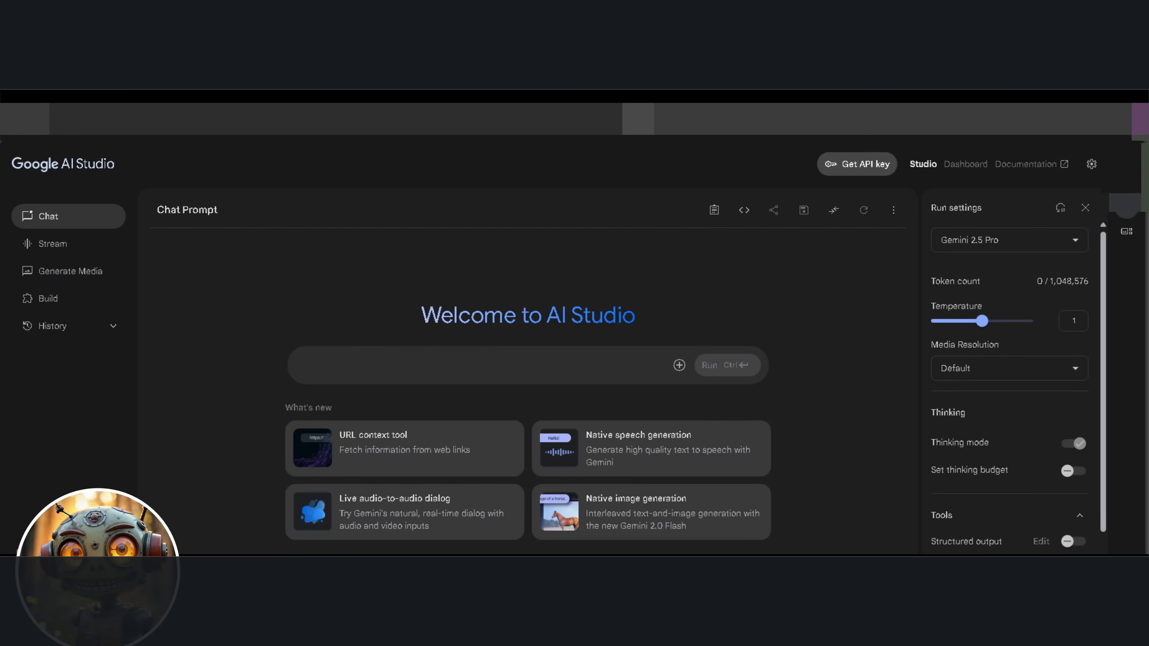
Open the API key page in Google AI Studio, and review the provider and model choices of the IF LLM node in ComfyUI
click(857, 165)
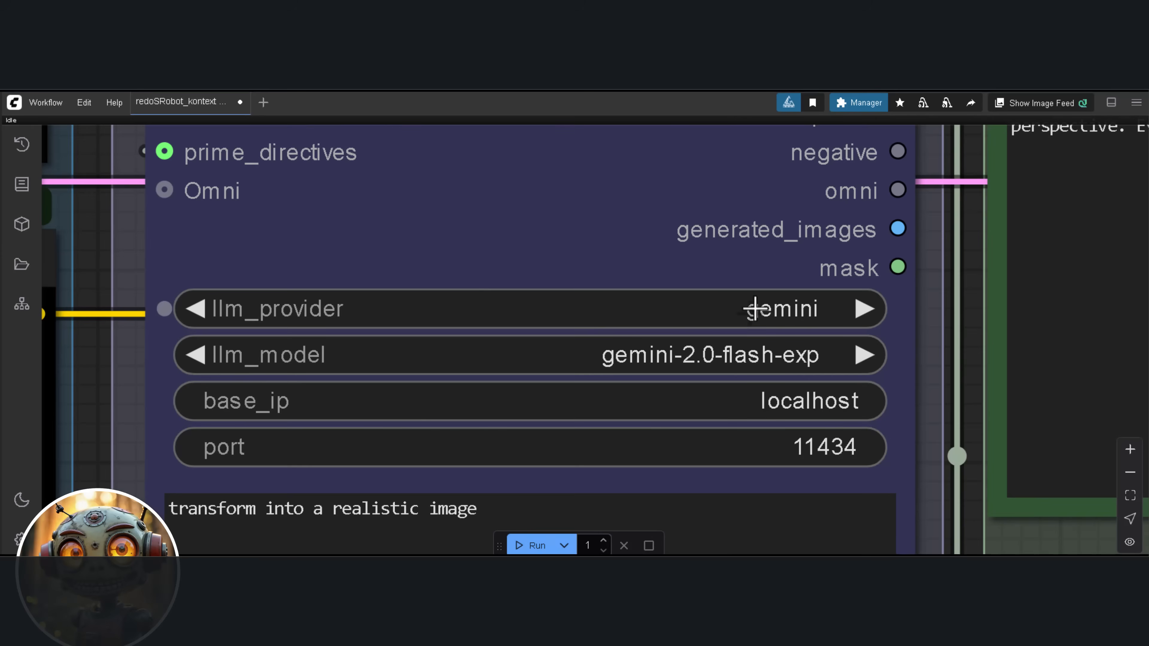
click(759, 309)
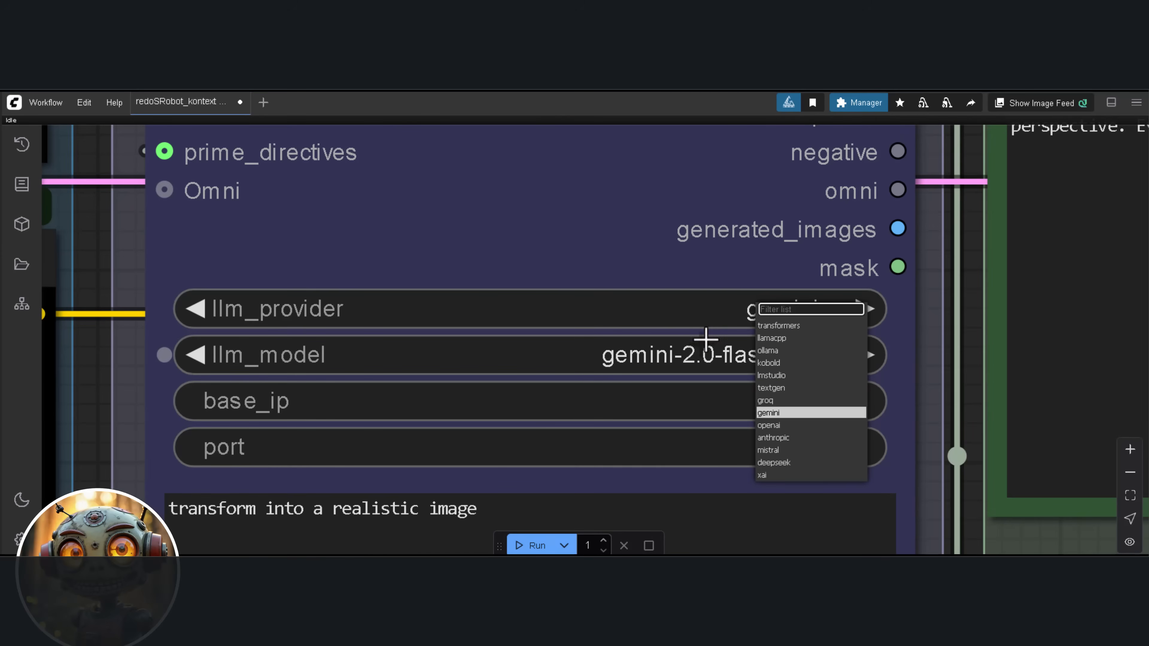
click(638, 241)
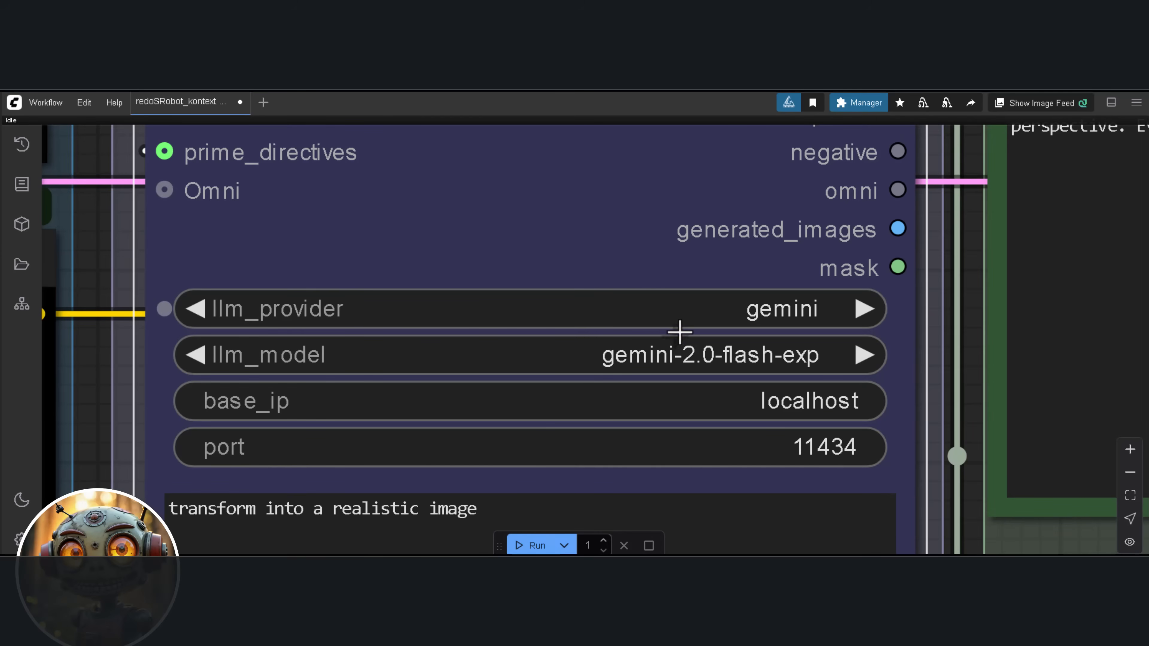
click(690, 362)
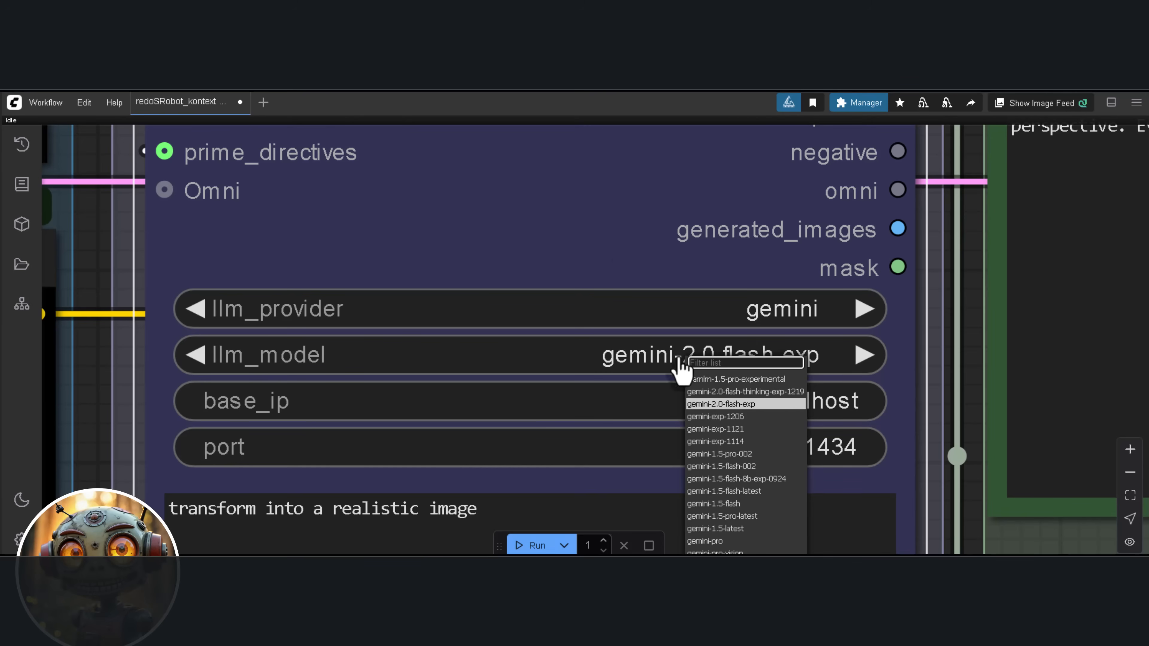
click(602, 208)
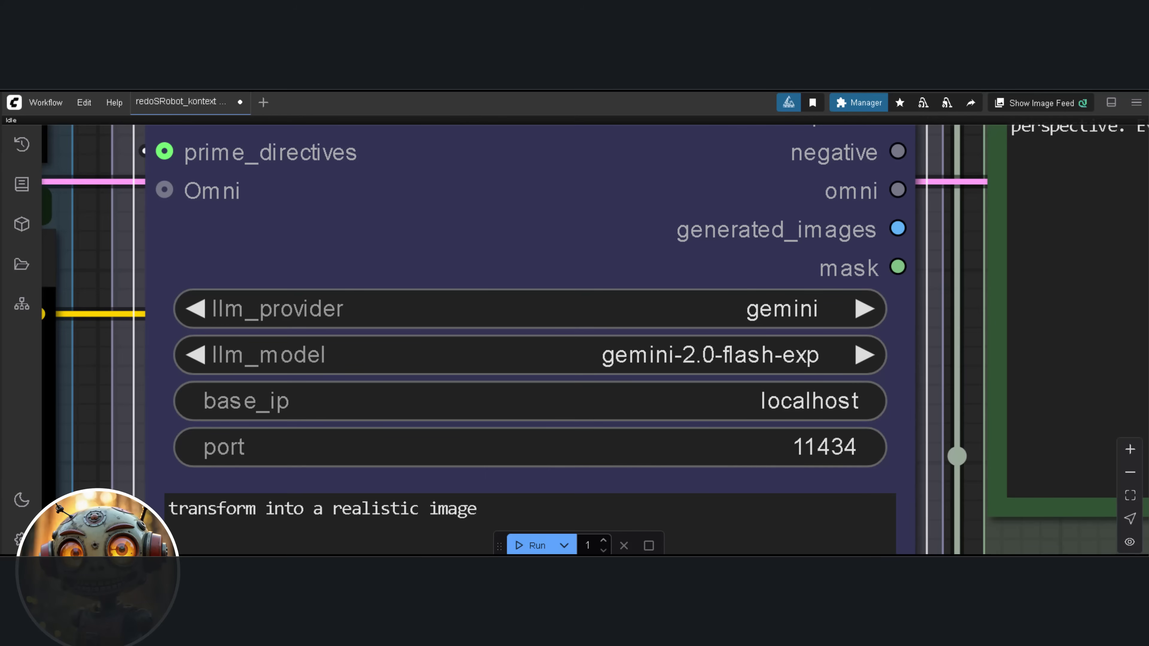
Examine the Conditioning group, and the MagCache node's settings in the GGUF/Safetensors Fast 8Steps workflow
scroll(654, 226, down, 10)
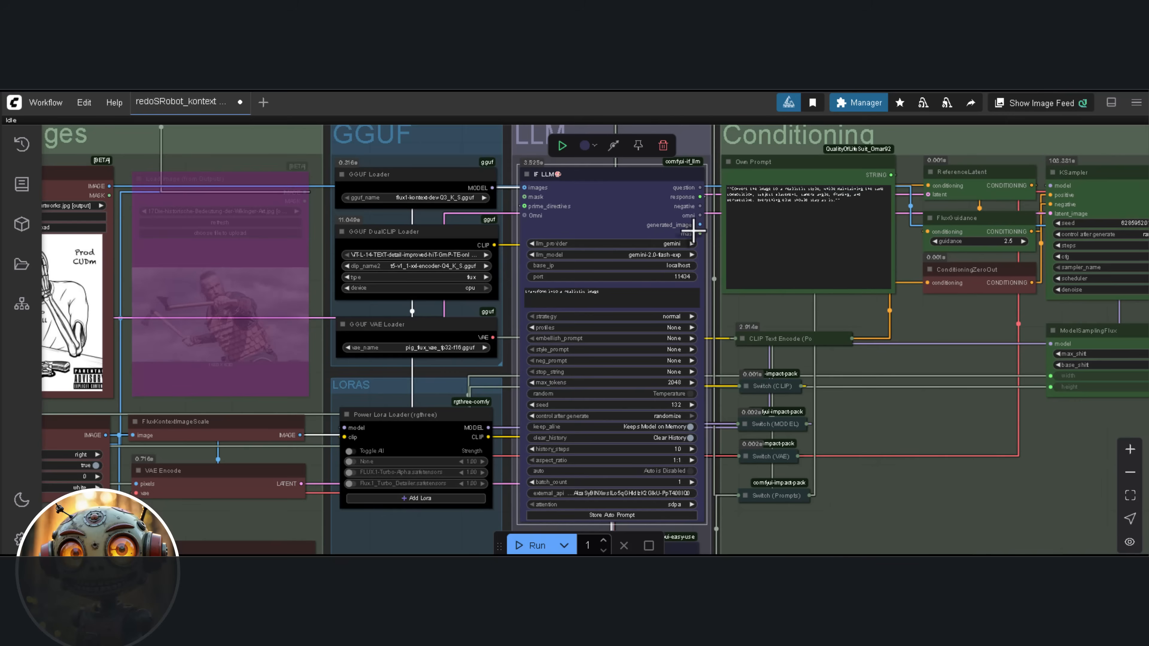
drag(936, 294, 703, 299)
scroll(749, 304, up, 1)
mouse_move(953, 281)
mouse_down()
mouse_move(911, 283)
mouse_move(903, 300)
mouse_up()
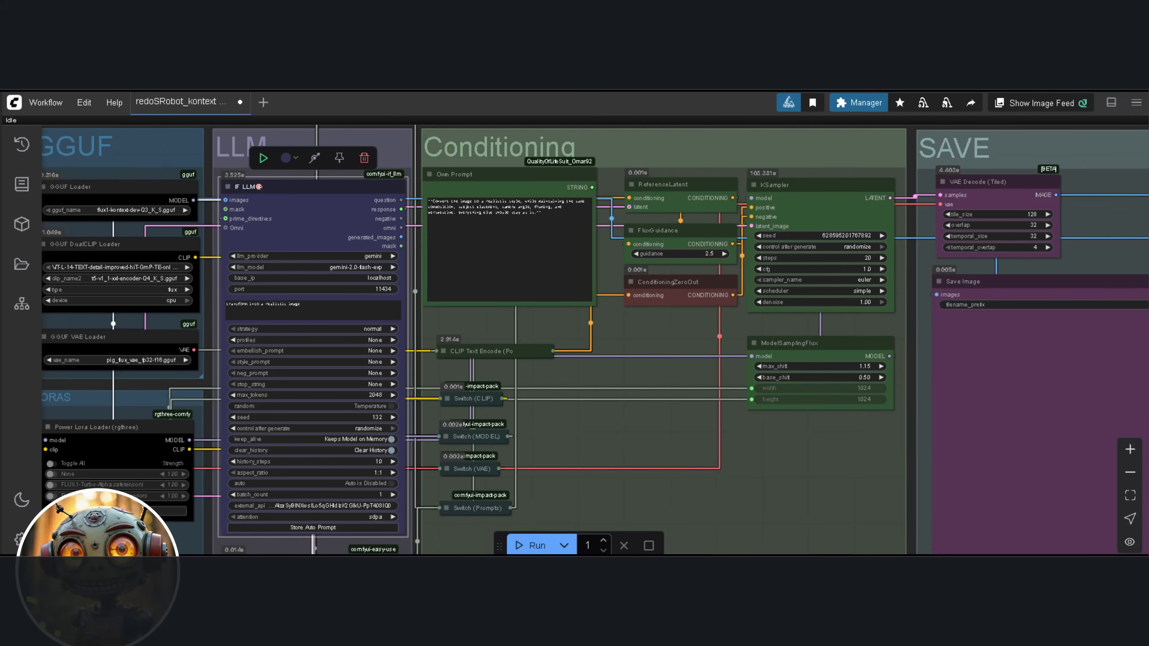
scroll(677, 414, up, 10)
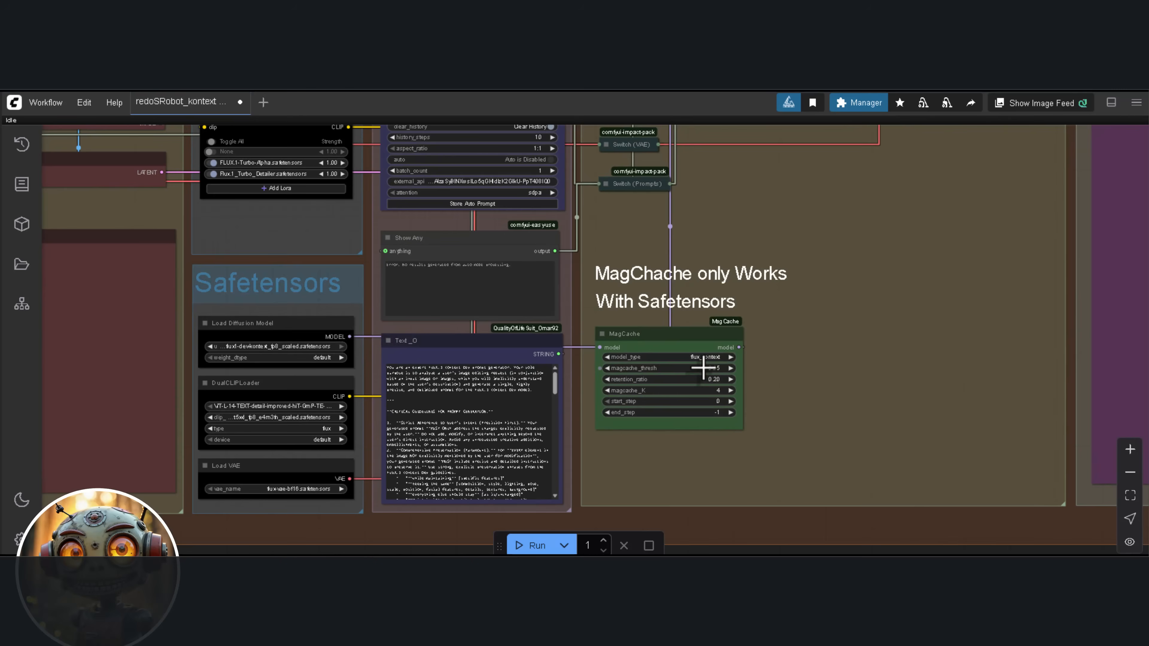
scroll(792, 410, up, 2)
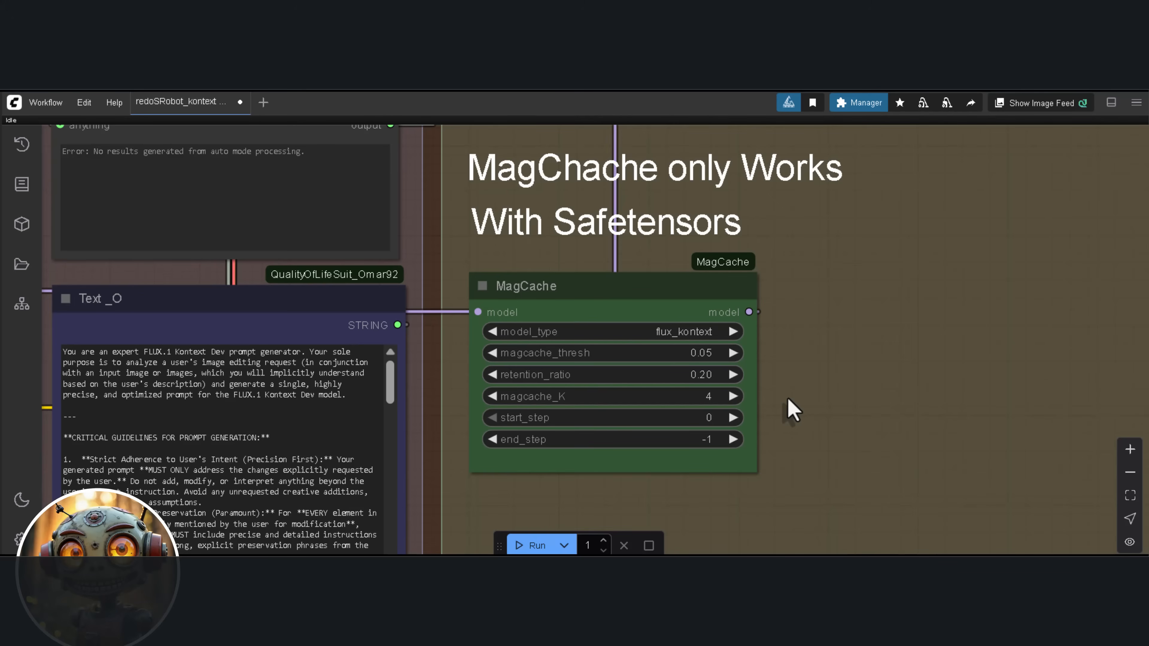
Disable the Flux.1_Turbo_Detailer.safetensors LoRA in the Fast 8Steps workflow's Power Lora Loader
drag(416, 262, 444, 331)
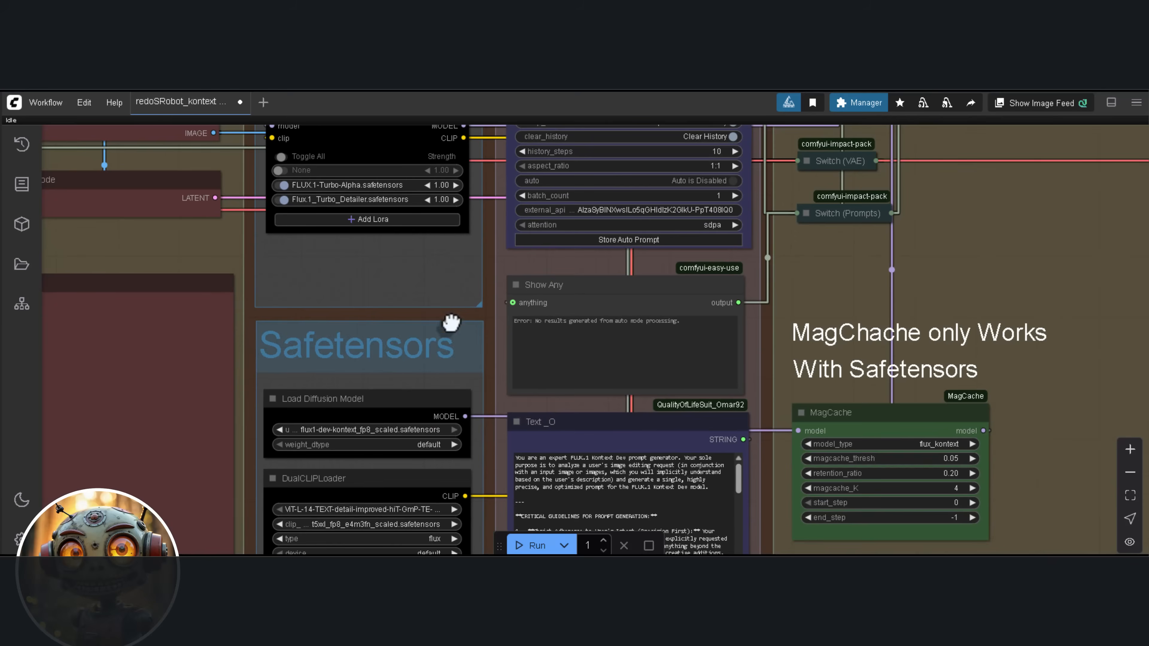
scroll(346, 236, up, 5)
scroll(351, 231, up, 3)
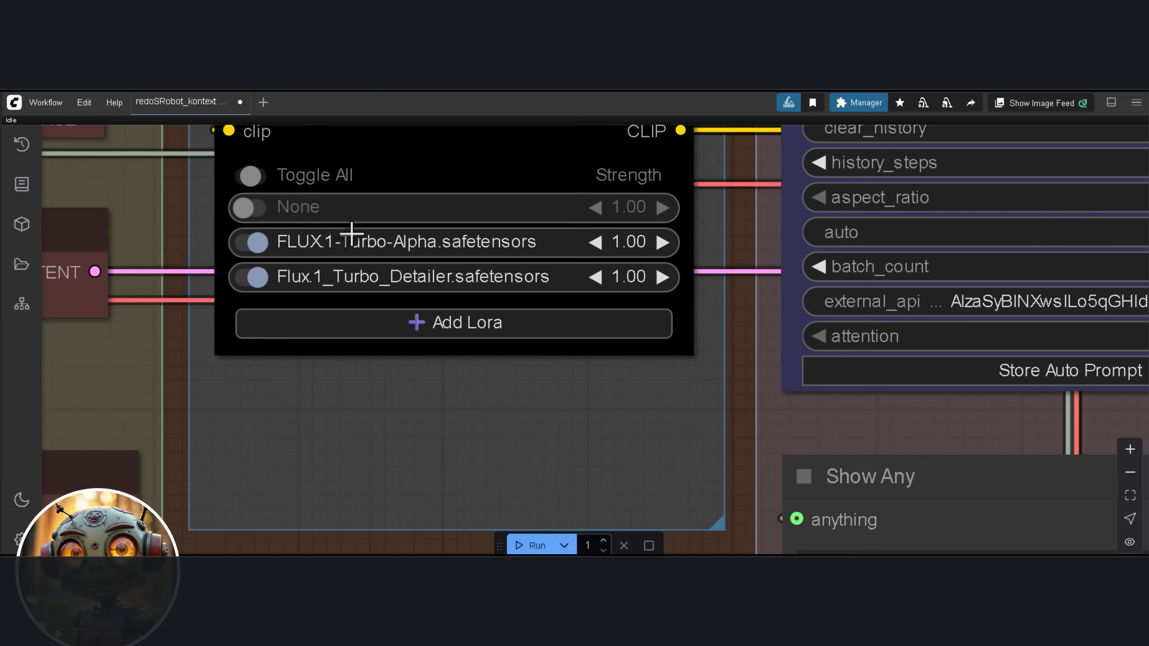
click(259, 275)
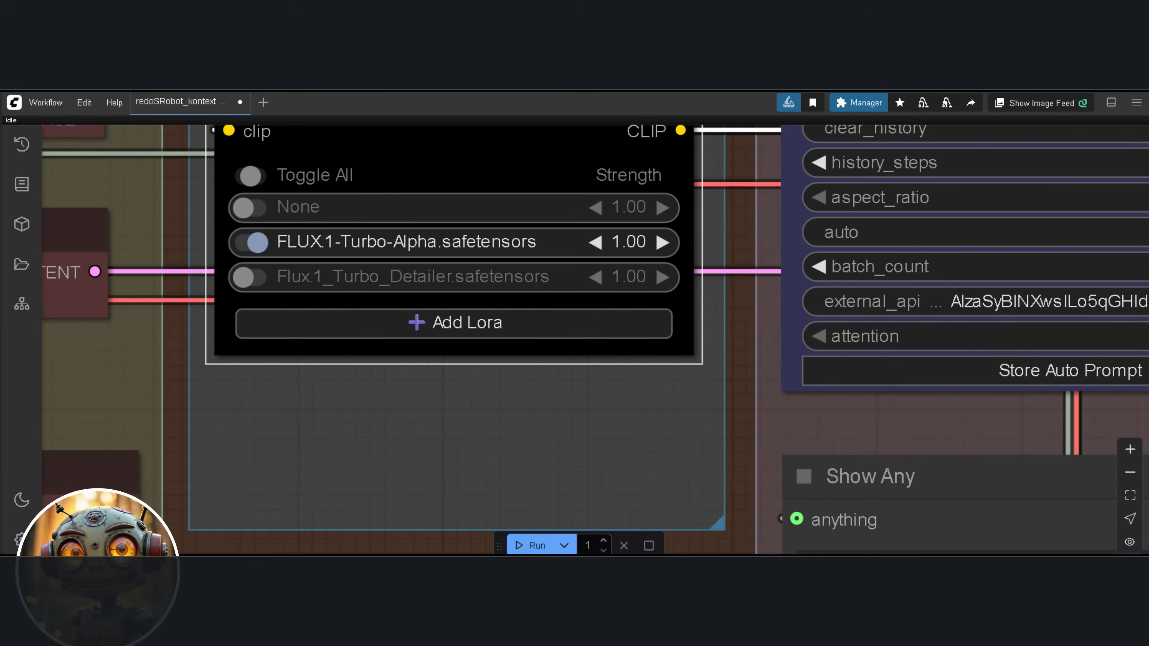
Examine the Fast 8Steps workflow's KSampler and SAVE nodes and the overall layout of the MagCache workflow groups
scroll(845, 317, down, 10)
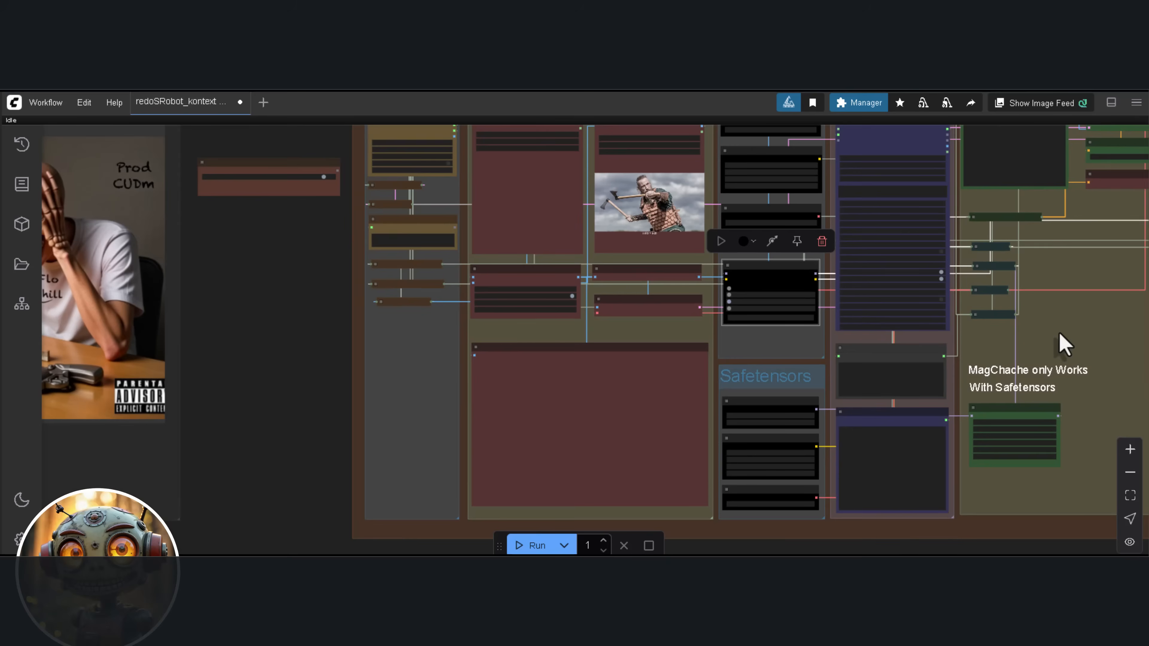
drag(1063, 344, 661, 367)
mouse_move(759, 380)
mouse_down()
mouse_move(507, 364)
mouse_move(482, 383)
mouse_up()
scroll(510, 365, down, 1)
scroll(667, 165, up, 1)
scroll(668, 168, up, 4)
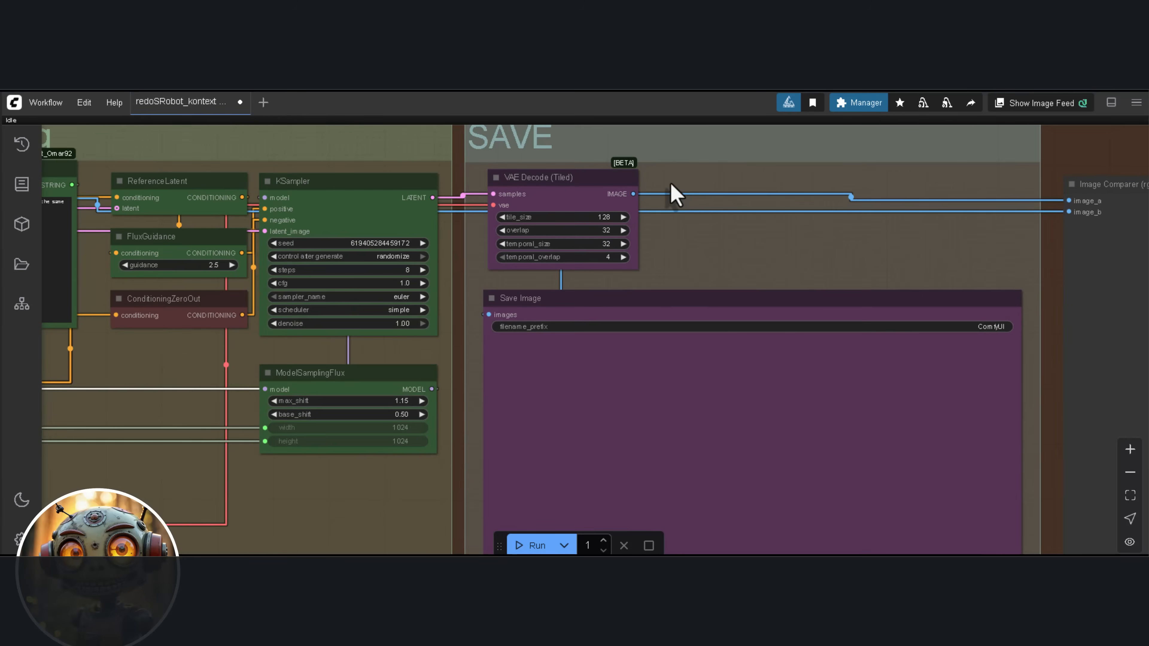
key(.)
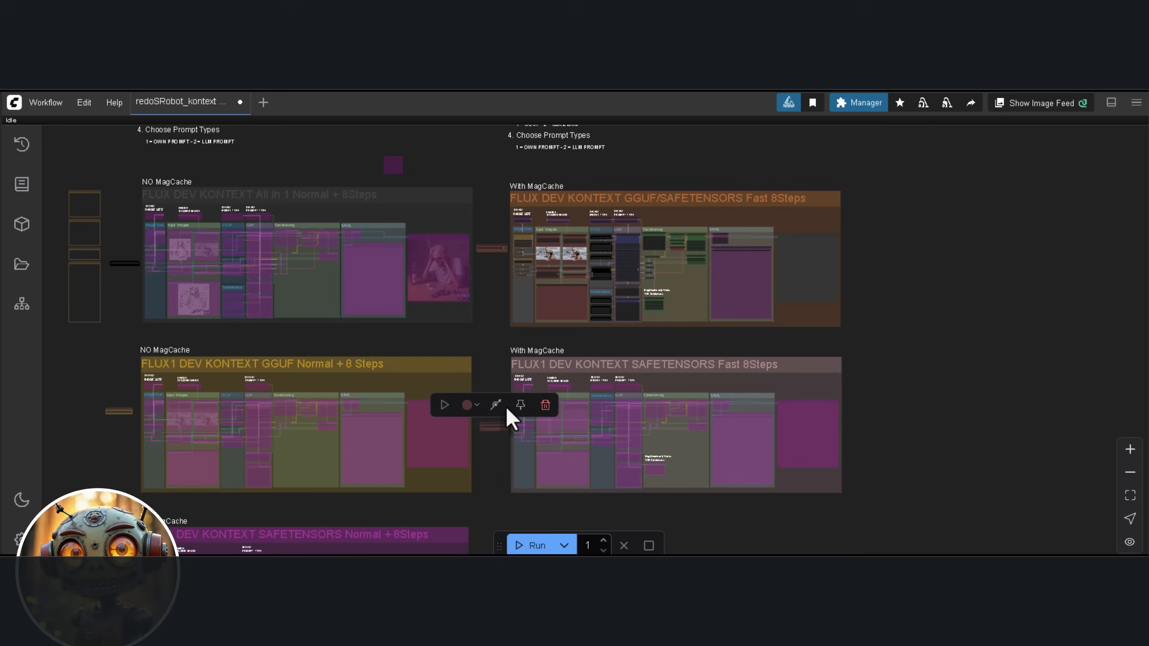
drag(495, 451, 477, 512)
scroll(651, 353, up, 9)
drag(674, 341, 667, 362)
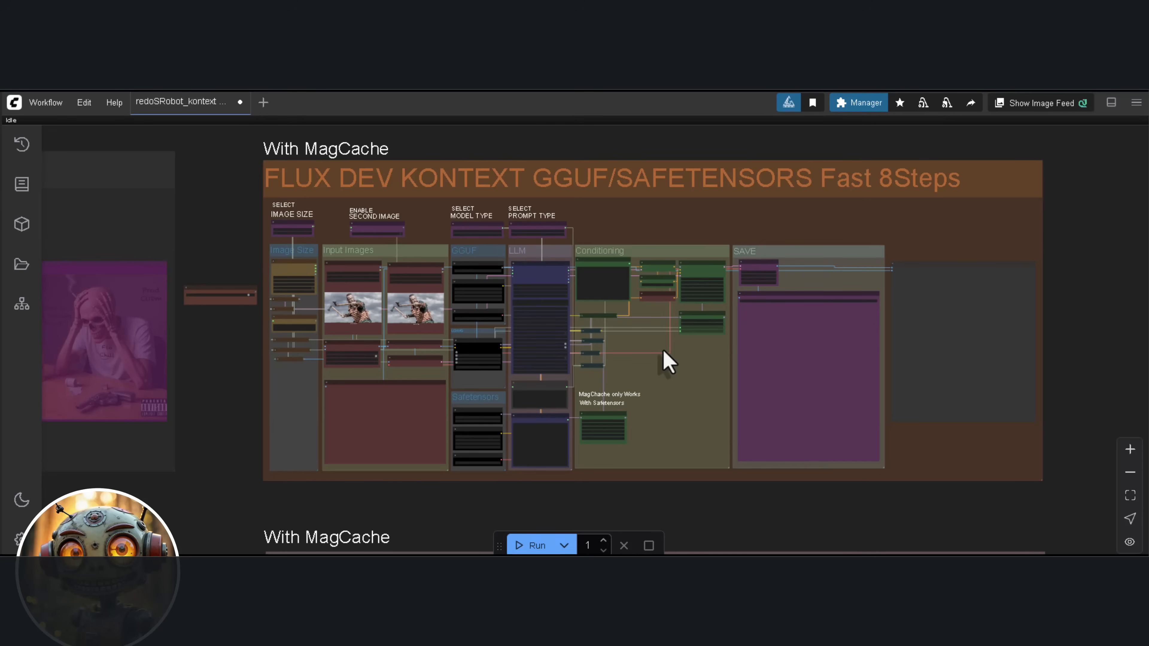
Set the Fast 8Steps IF LLM prompt to "change the image into anime in the style of Studio Ghibli" and check the KSampler settings
scroll(275, 230, up, 15)
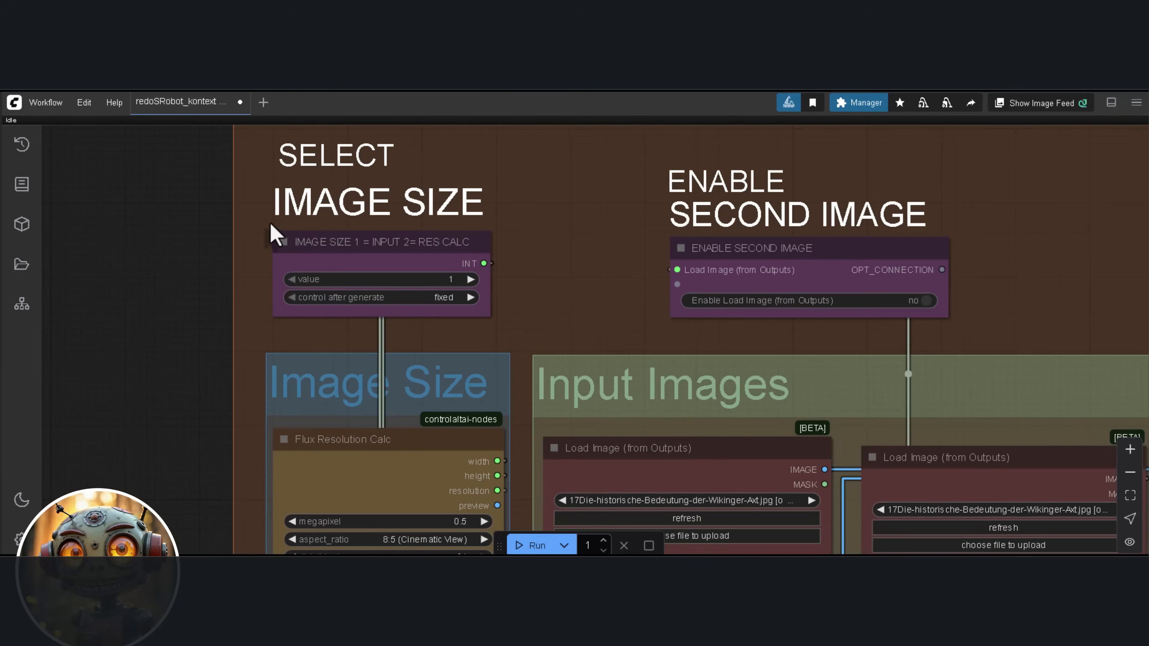
scroll(270, 224, down, 5)
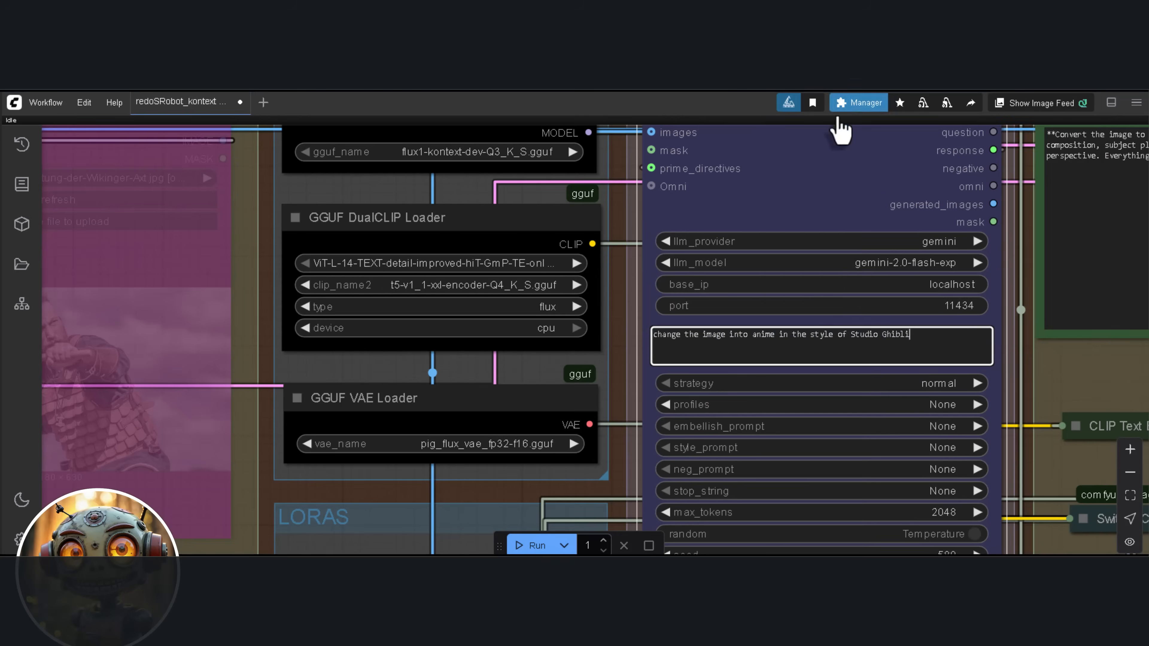
scroll(986, 402, up, 5)
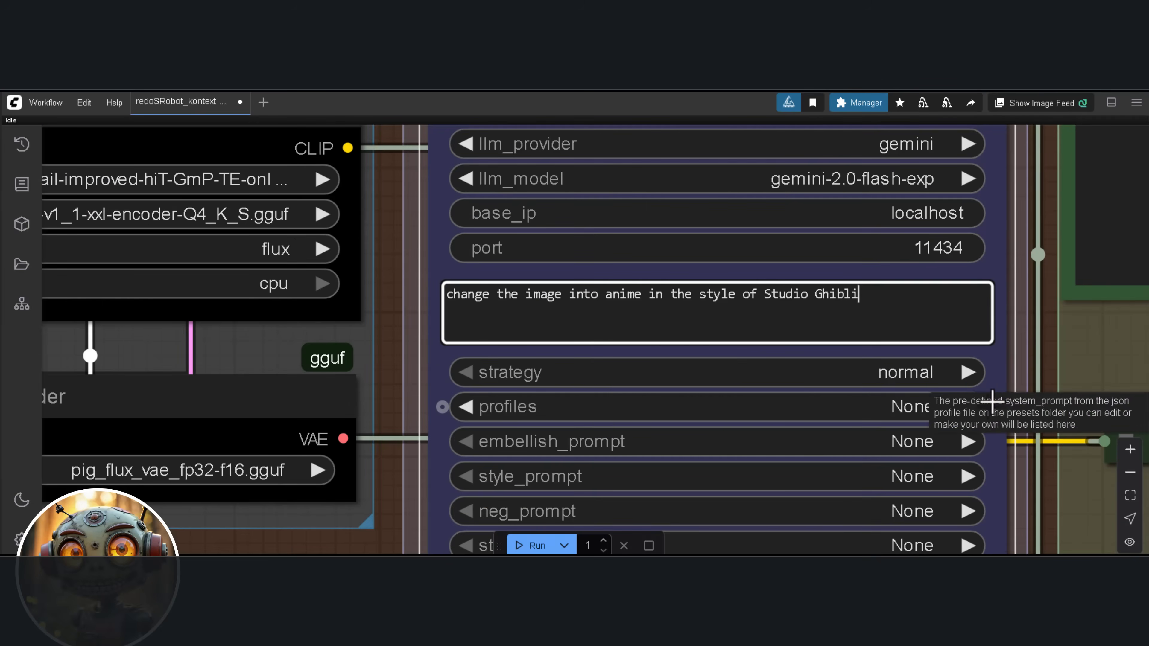
scroll(738, 364, up, 2)
scroll(725, 350, up, 1)
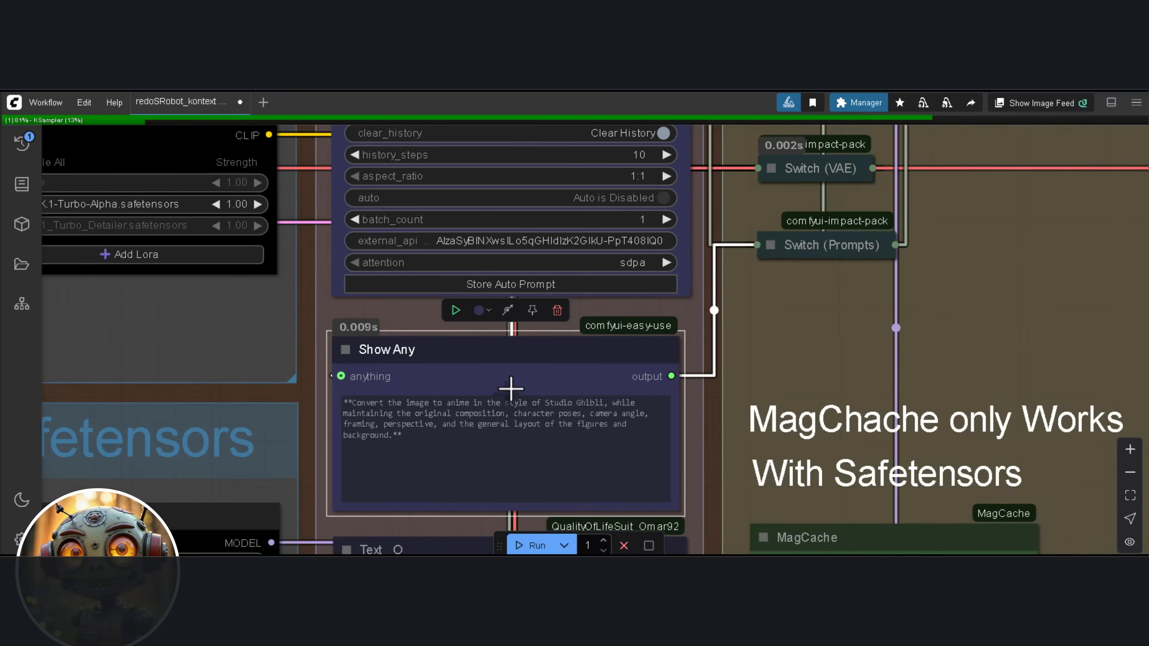
Run the Fast 8Steps workflow and examine the LLM-generated Studio Ghibli prompt in the Show Any node
scroll(510, 389, up, 2)
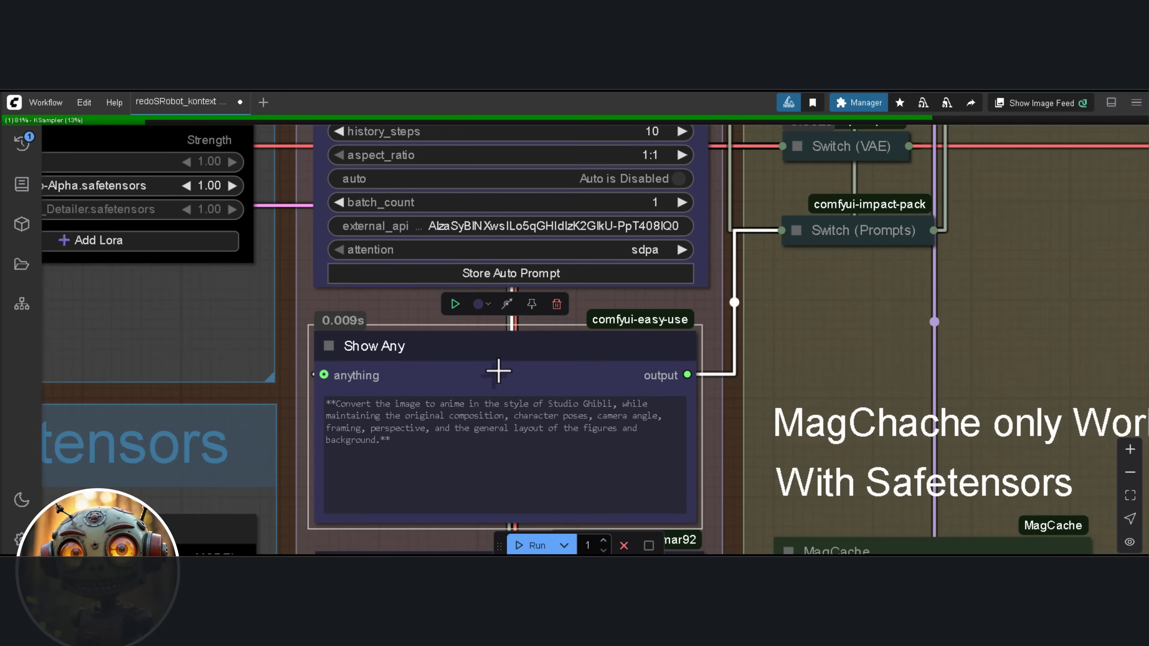
scroll(495, 361, down, 2)
drag(328, 361, 378, 399)
right_click(379, 375)
click(421, 391)
click(455, 380)
scroll(487, 341, down, 3)
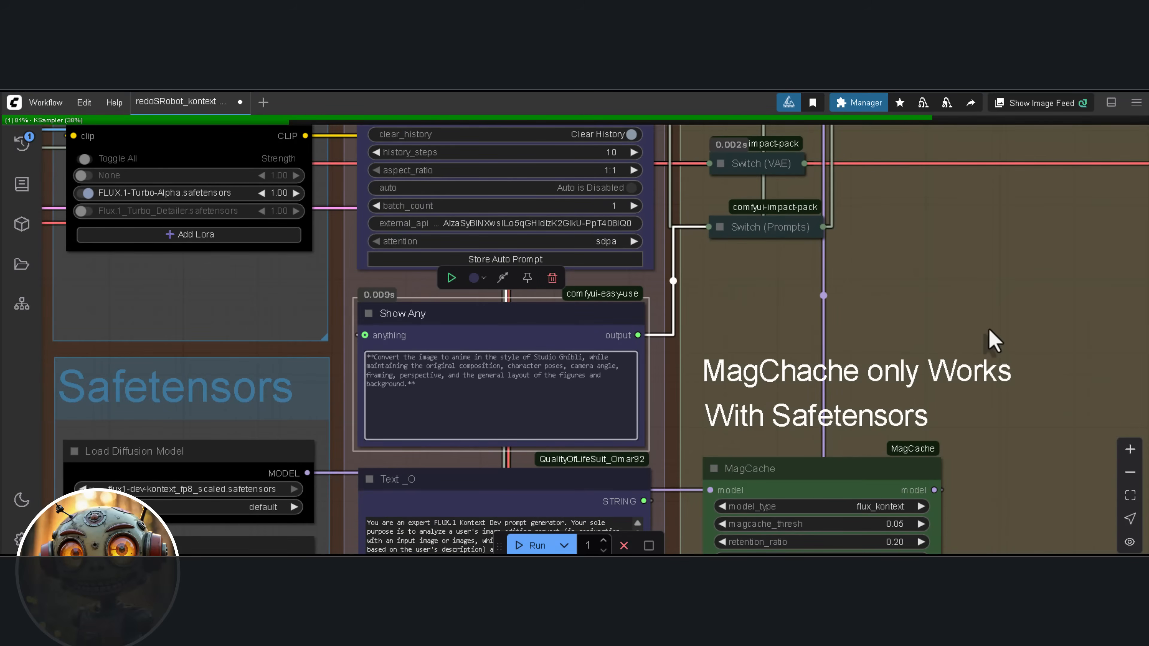
Inspect the generated anime image at full size and compare it with the original sketch in the Image Comparer
scroll(982, 336, down, 3)
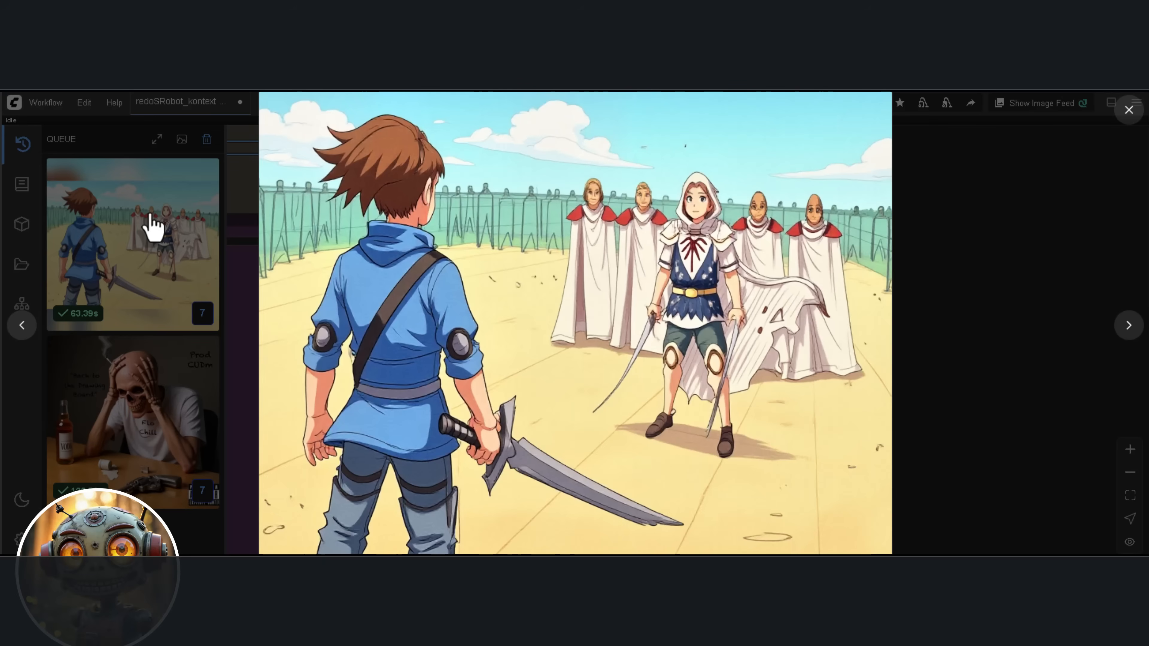
click(941, 312)
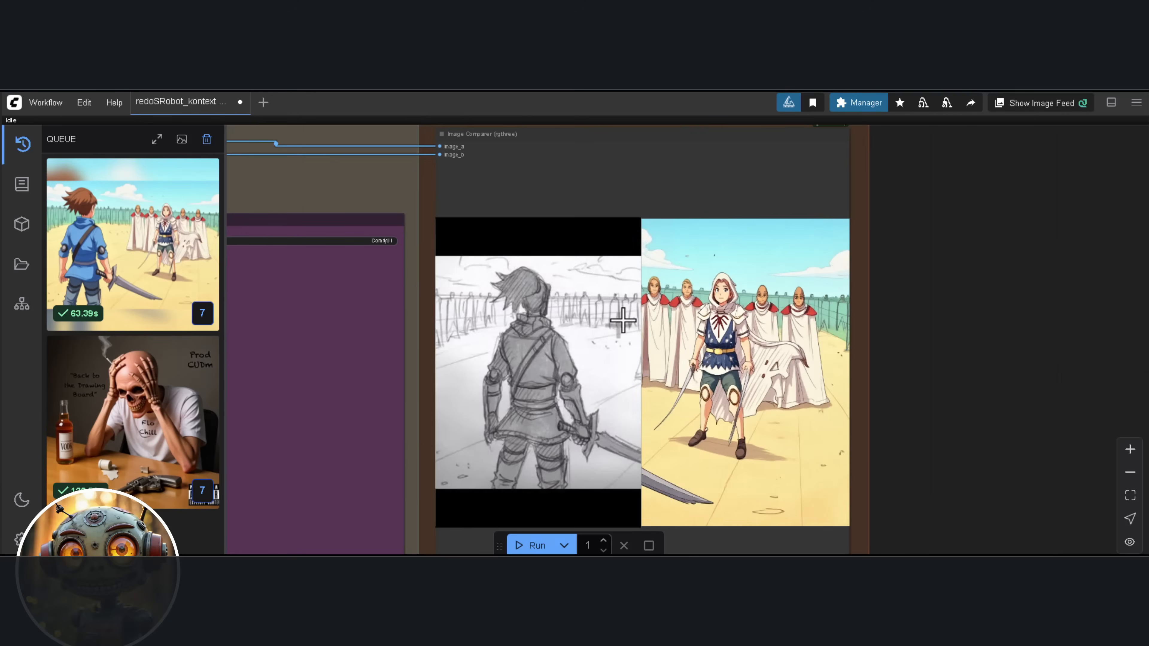
mouse_move(436, 328)
mouse_down()
mouse_move(546, 315)
mouse_move(433, 333)
mouse_up()
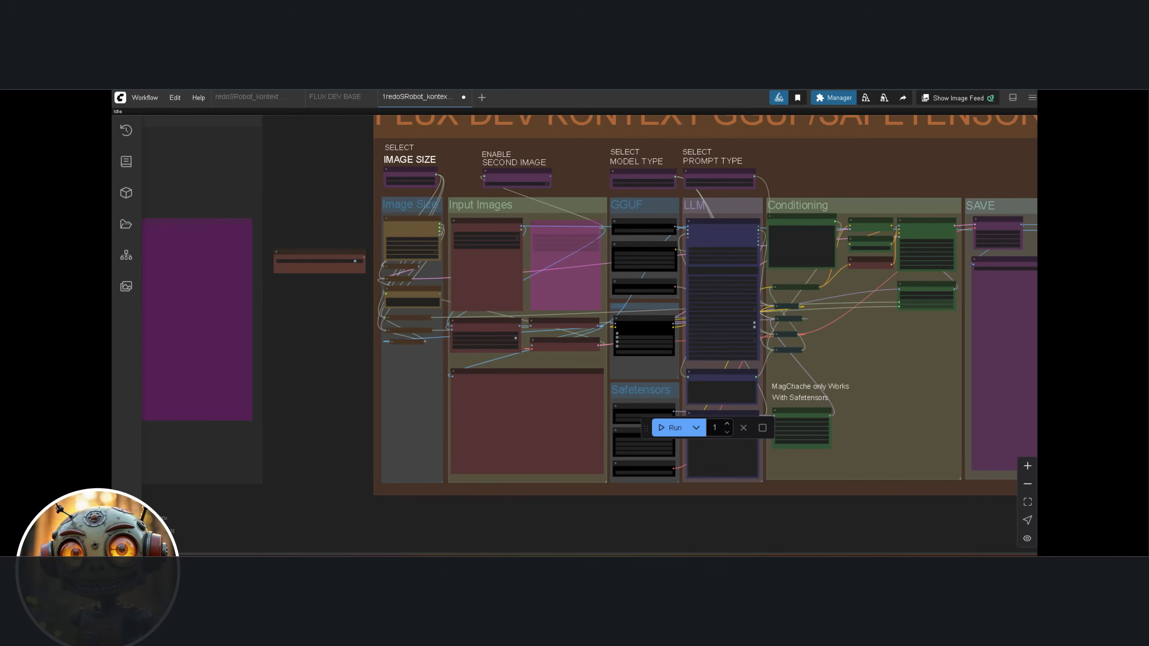
Set the Switch Model Type value to 1 for GGUF in the GGUF/Safetensors Fast 8Steps workflow
scroll(491, 226, up, 10)
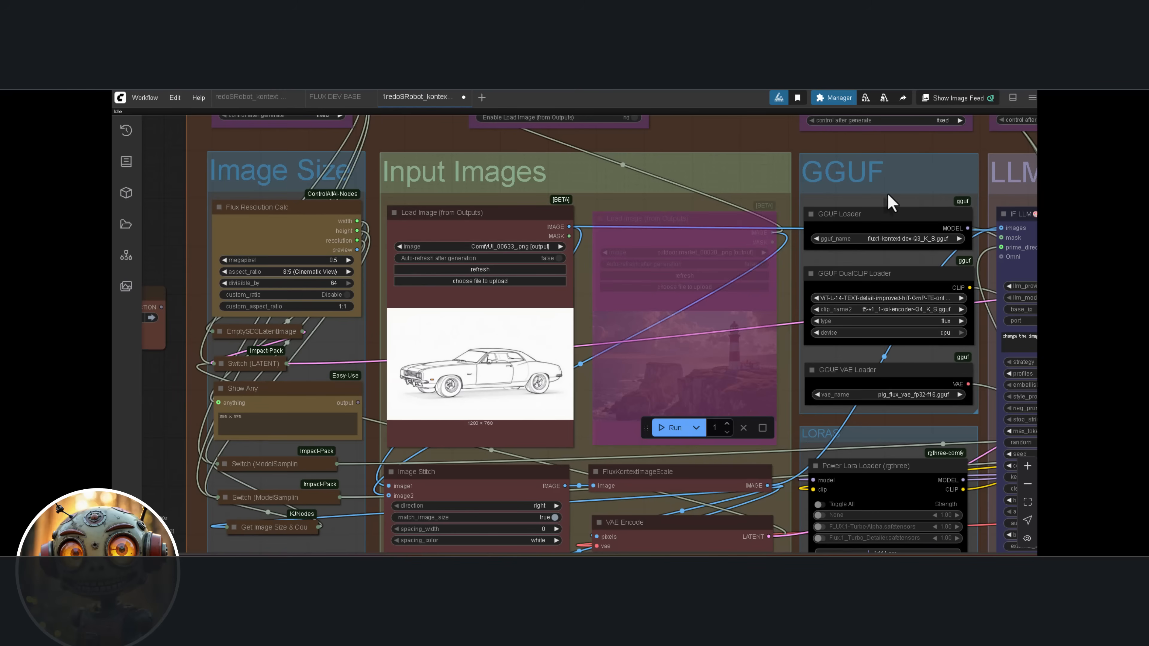
scroll(915, 199, down, 4)
drag(942, 193, 794, 270)
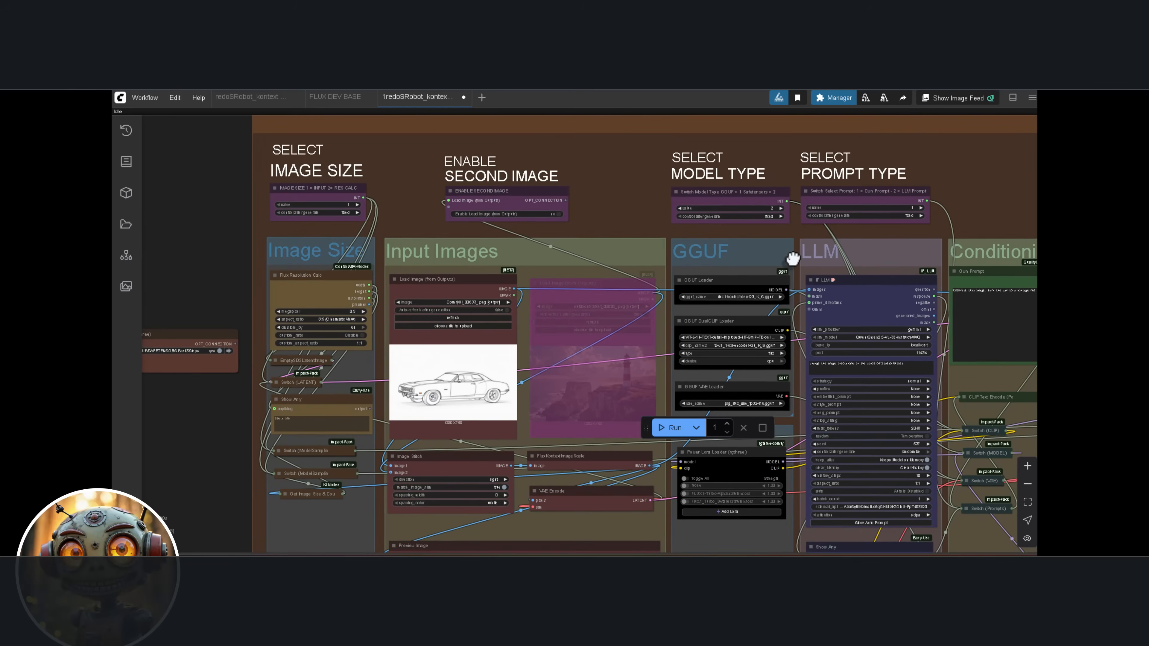
click(680, 208)
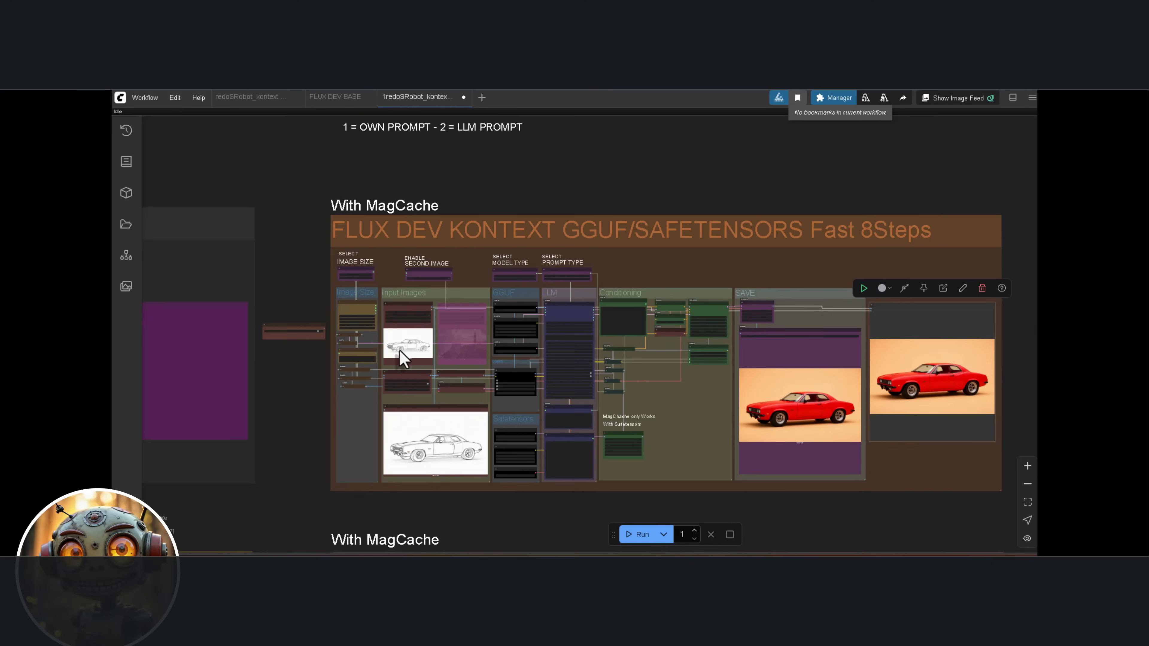
Refresh the Load Image (from Outputs) node to load kontext_00001_.png, the red car, as the first input image
scroll(397, 351, up, 5)
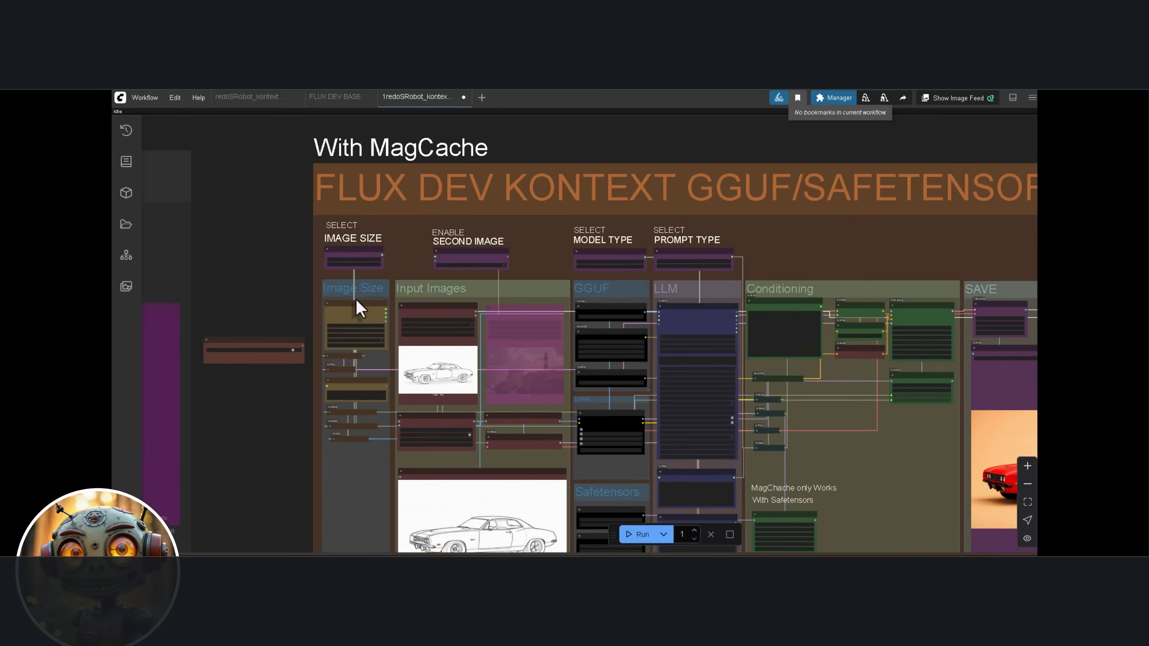
scroll(401, 338, up, 6)
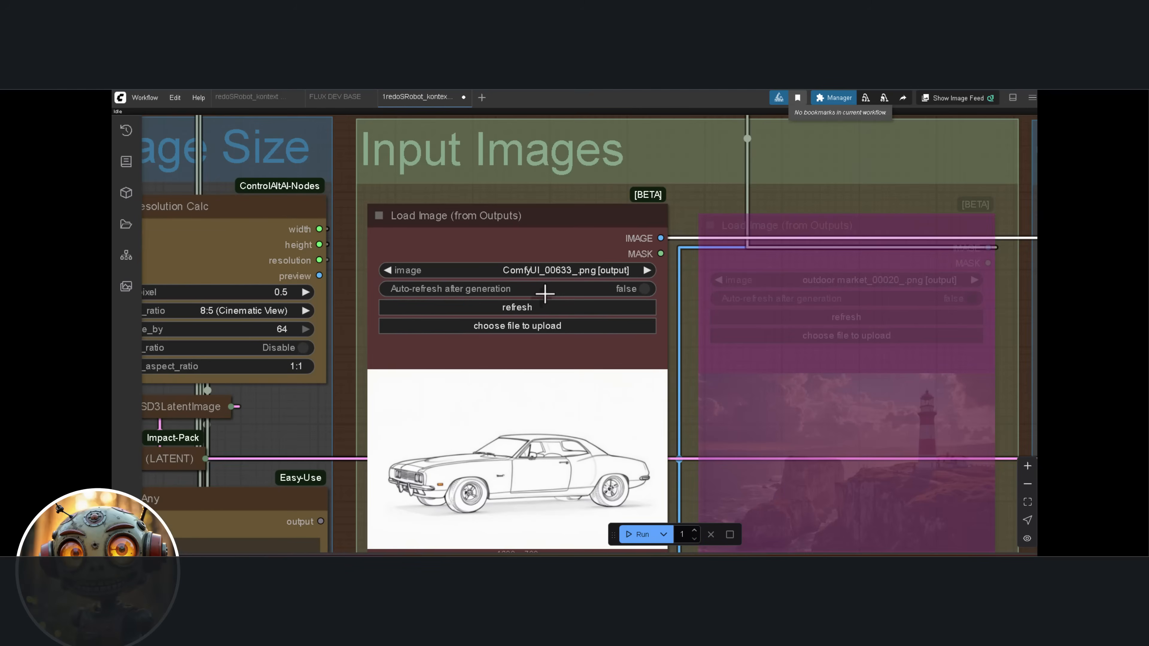
click(523, 307)
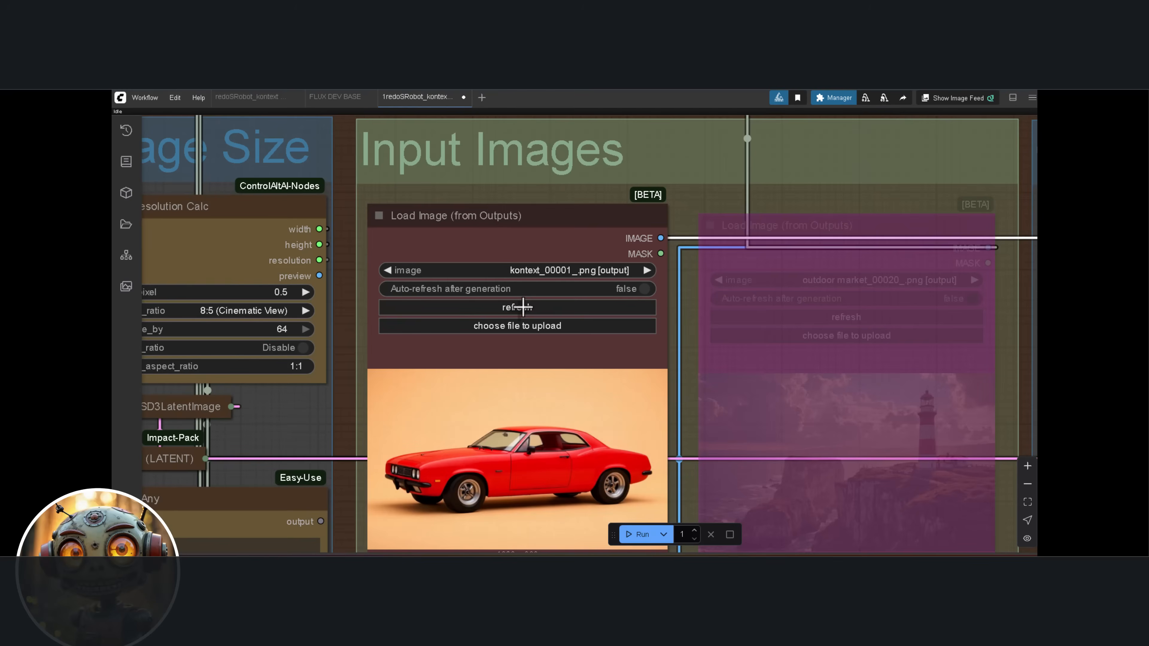
Set the Own Prompt to "Add a serene countryside road as the background" and generate the edited car image
scroll(546, 384, down, 2)
drag(552, 403, 393, 312)
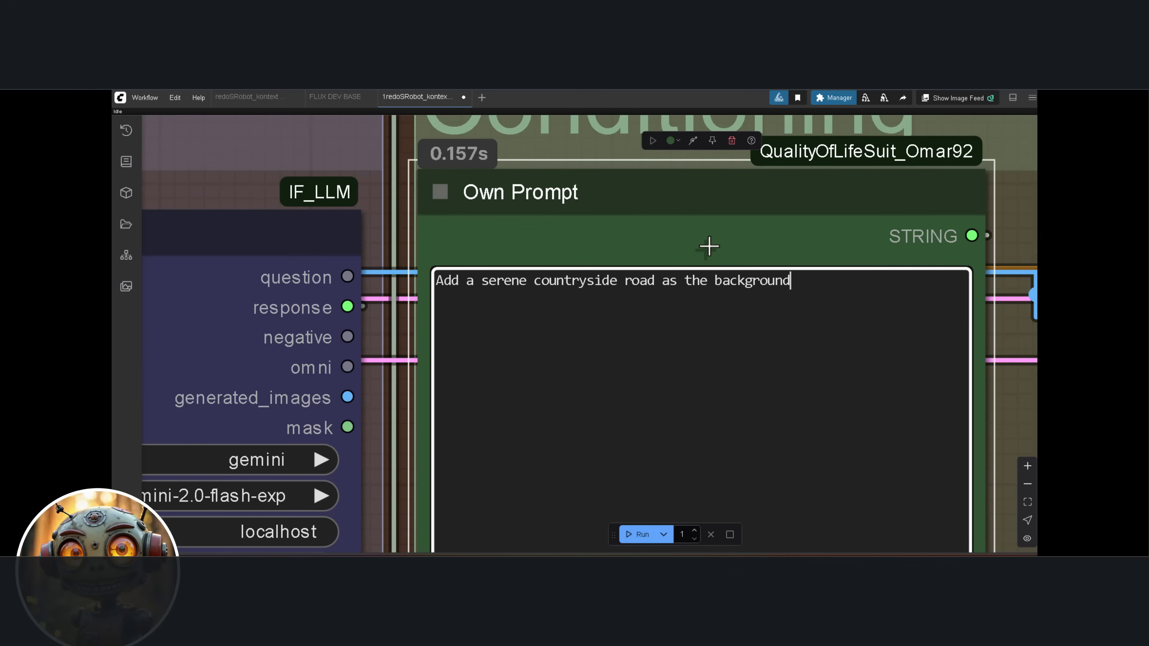
scroll(659, 236, up, 2)
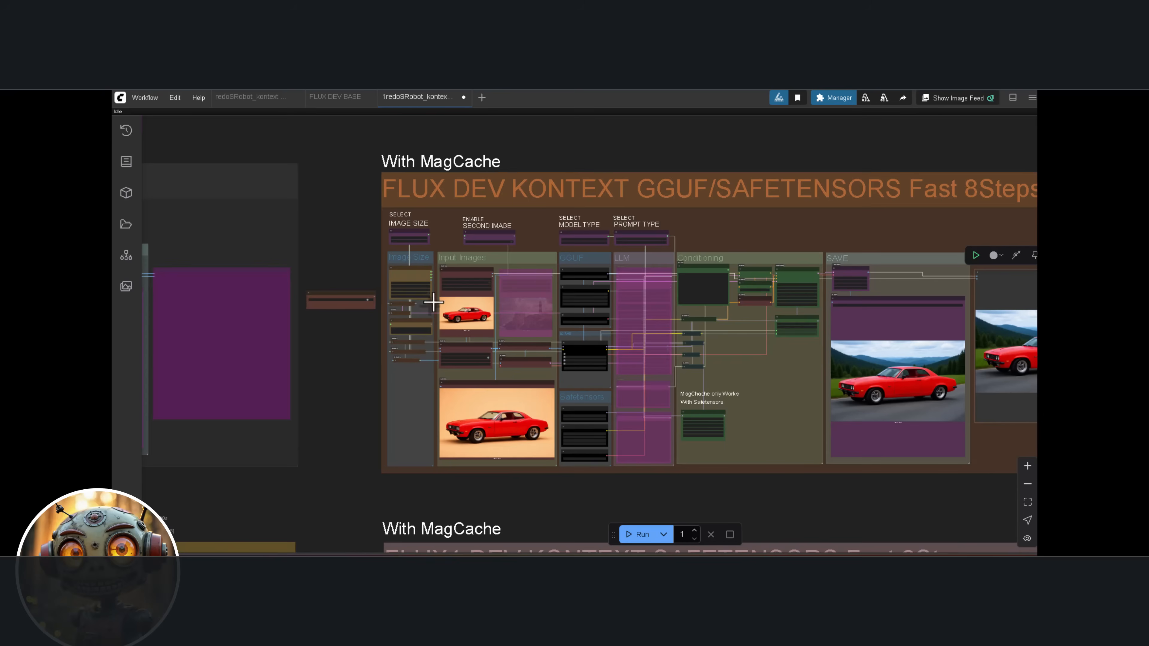
Load kontext_00002_.png from the outputs as the first input image and generate an edit with a white dog in the car's window
scroll(483, 276, up, 5)
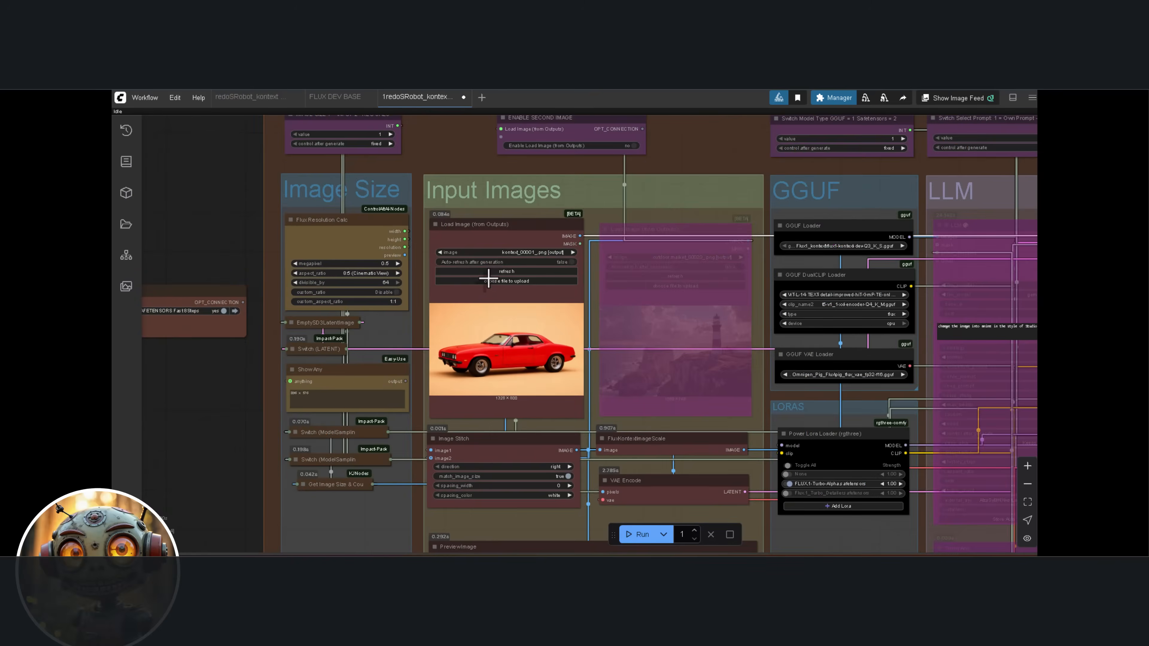
scroll(483, 276, up, 9)
drag(534, 192, 530, 171)
click(511, 241)
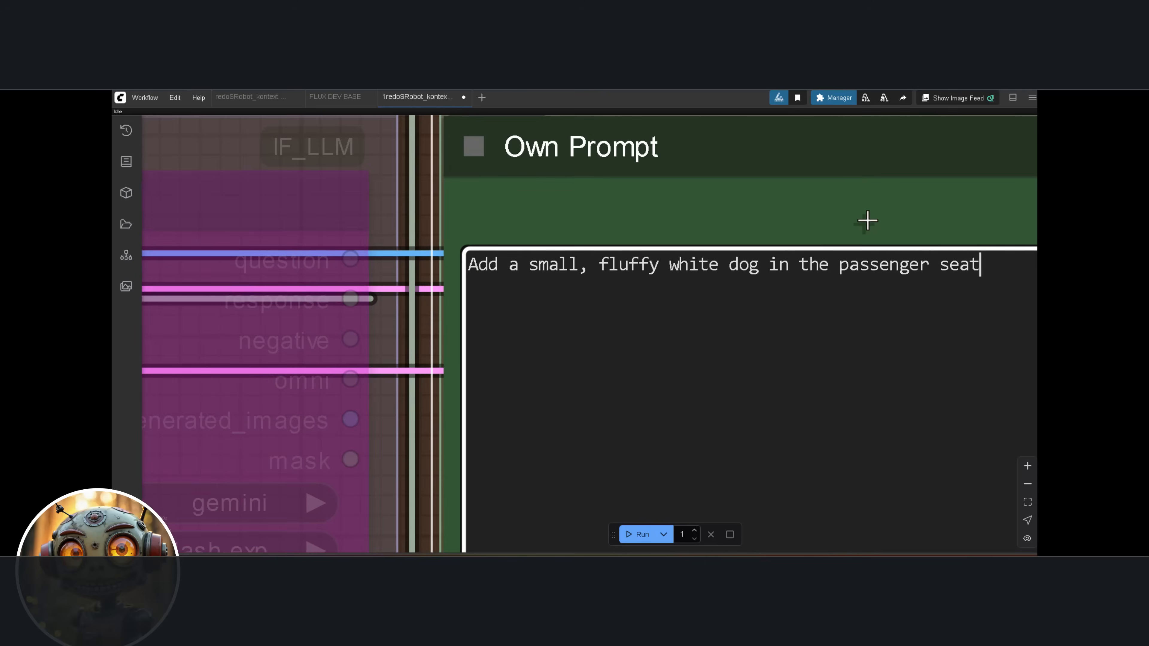
drag(867, 220, 710, 223)
scroll(720, 221, up, 1)
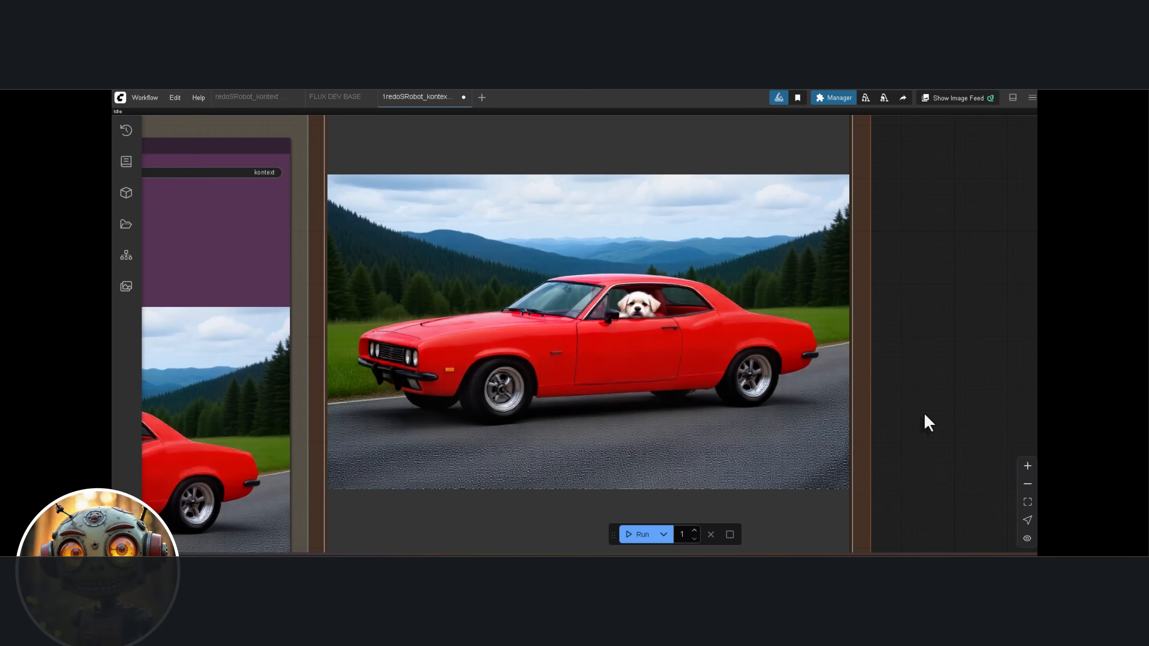
Load 1vibrant-community-market.png as the first input image
scroll(776, 399, down, 5)
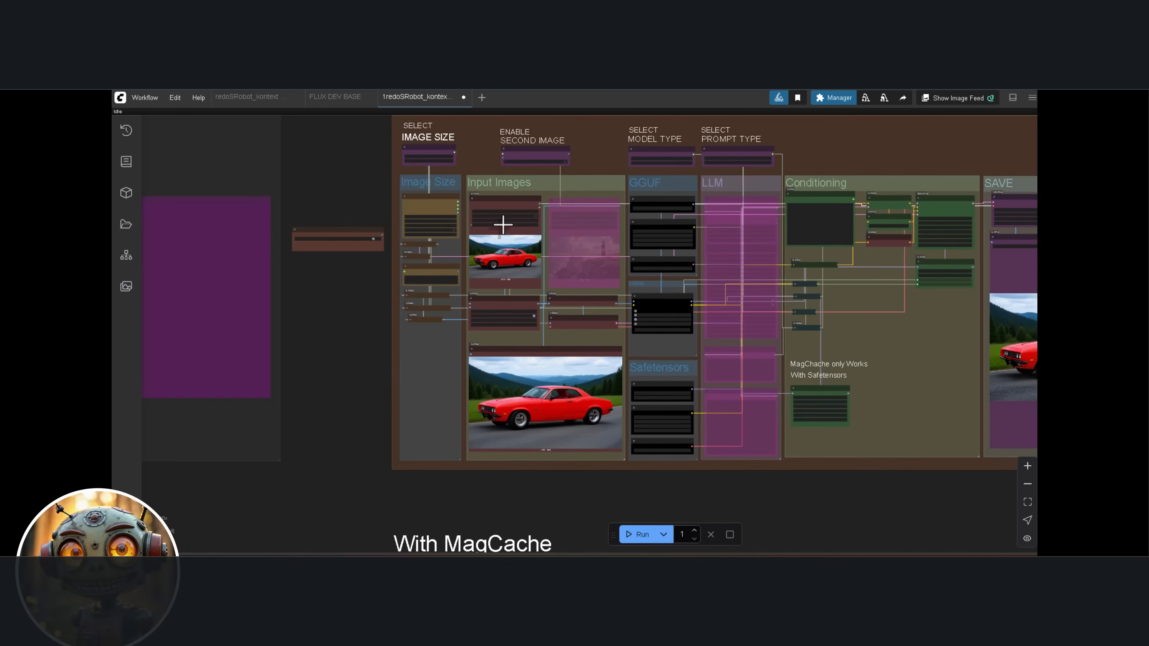
scroll(502, 222, up, 2)
scroll(472, 221, up, 12)
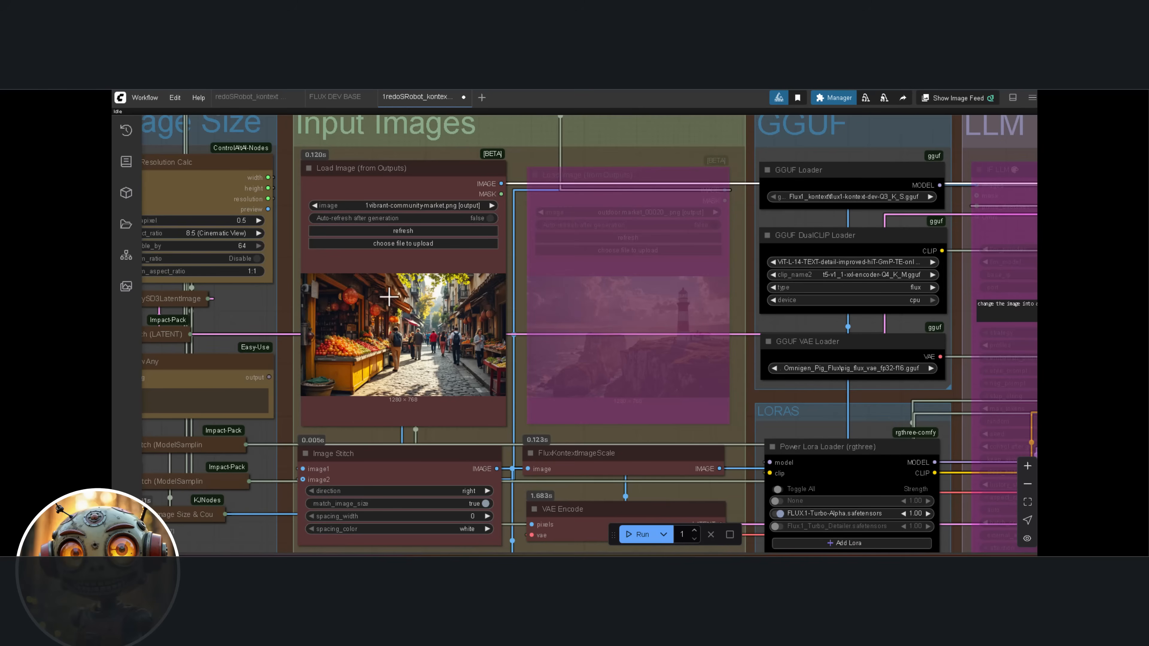
scroll(325, 282, up, 8)
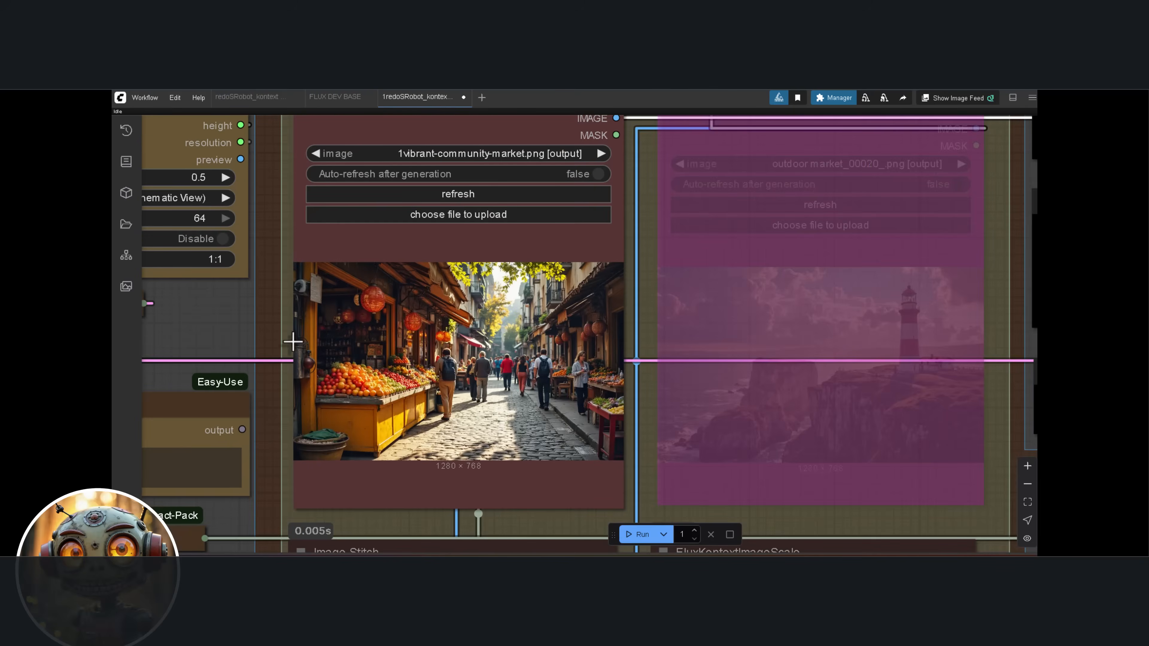
Set the Own Prompt to "Change the yellow fruit stand to a vibrant blue color, while keeping all the fruits on it the same." and generate the edit
scroll(269, 367, up, 3)
drag(269, 367, 289, 346)
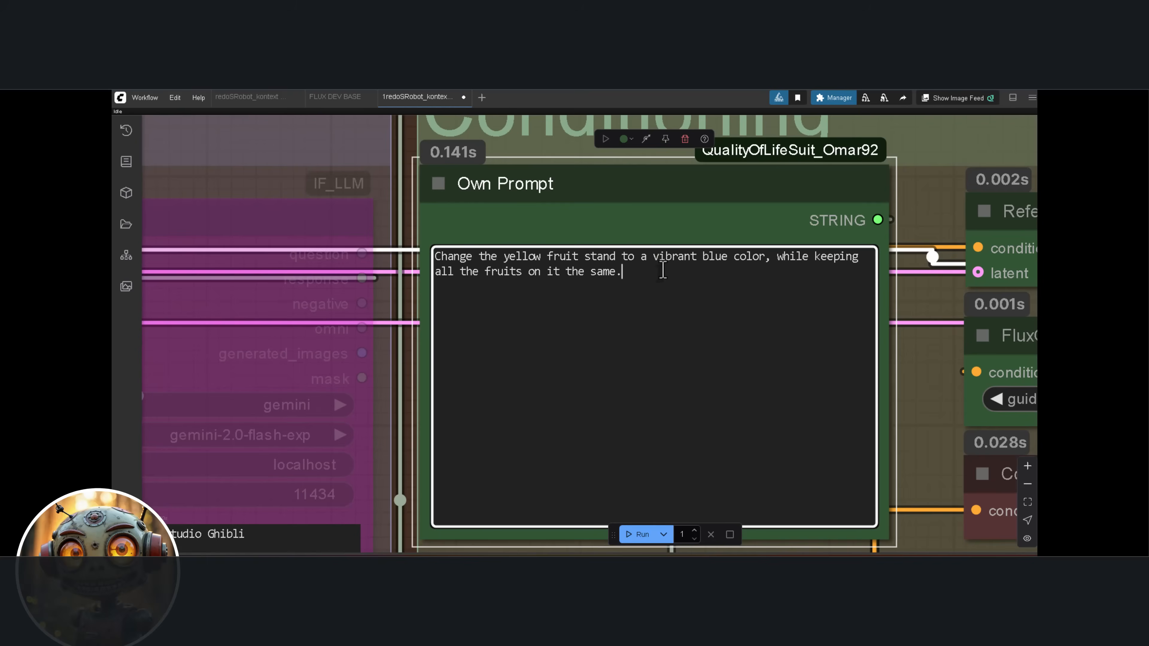
scroll(659, 220, up, 5)
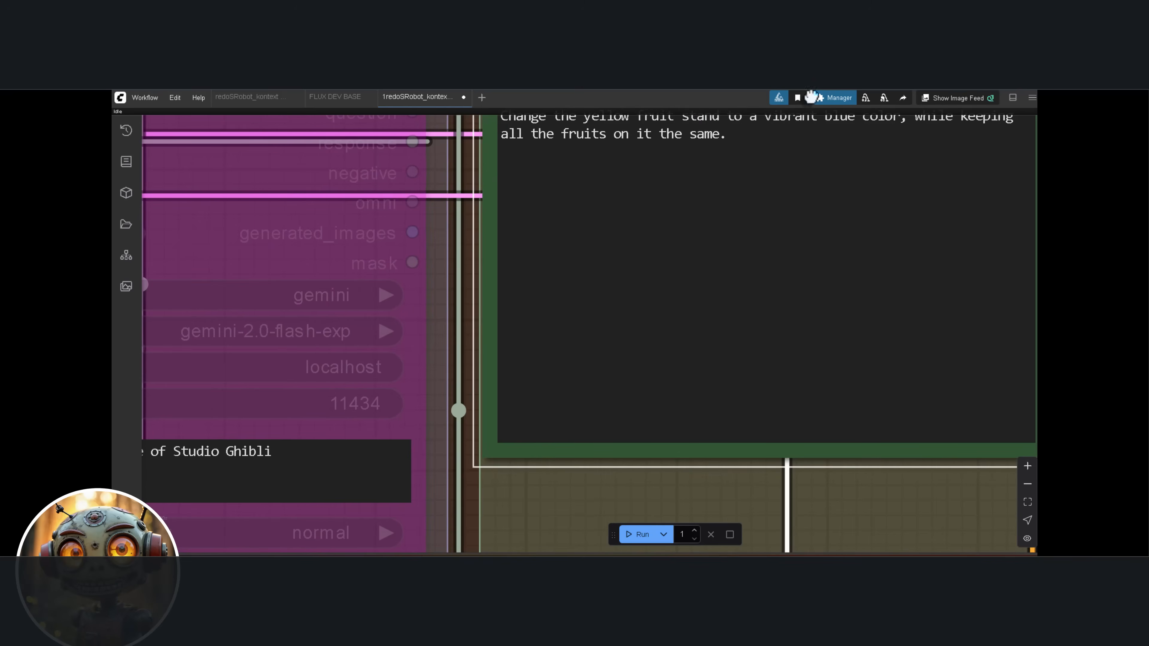
drag(762, 211, 661, 315)
drag(798, 164, 738, 213)
scroll(753, 215, up, 2)
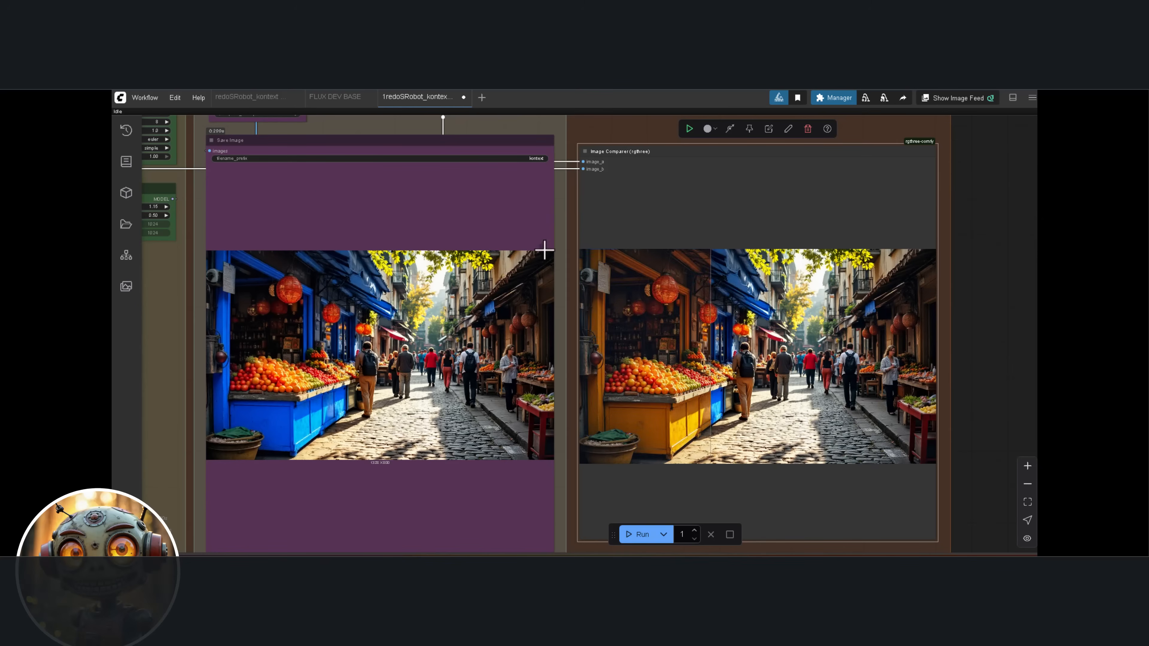
Write an Own Prompt placing the woman in a bustling futuristic city street at night with neon lights, preserving her facial features, hairstyle and expression
scroll(352, 215, down, 5)
drag(273, 215, 673, 290)
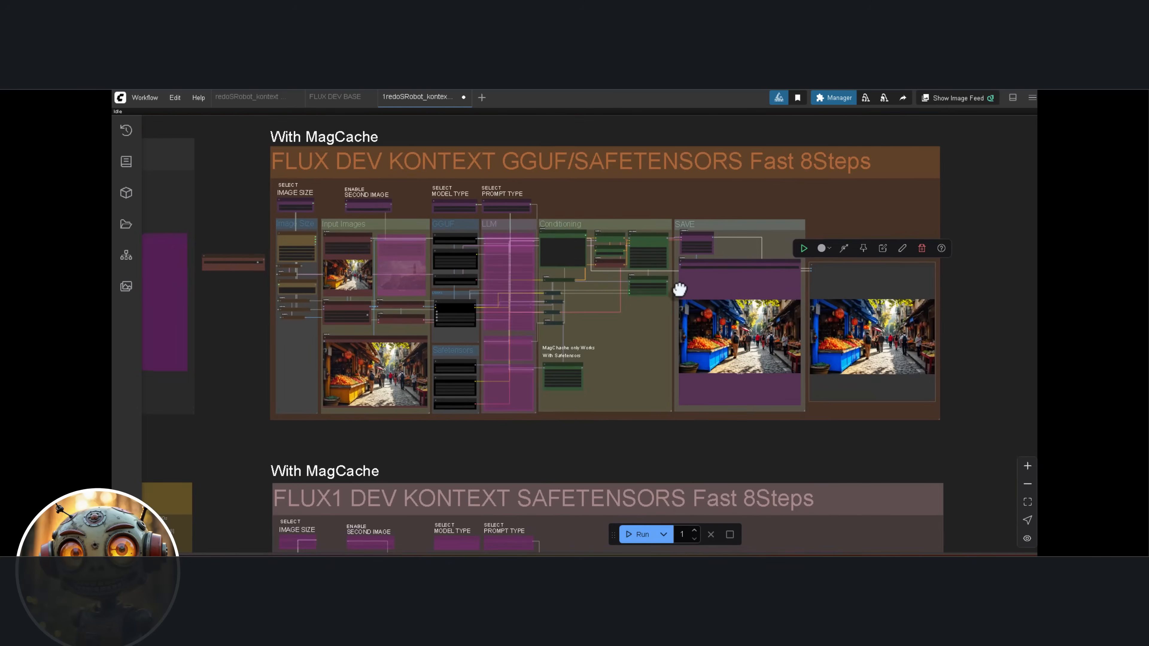
scroll(312, 279, up, 5)
scroll(426, 279, up, 8)
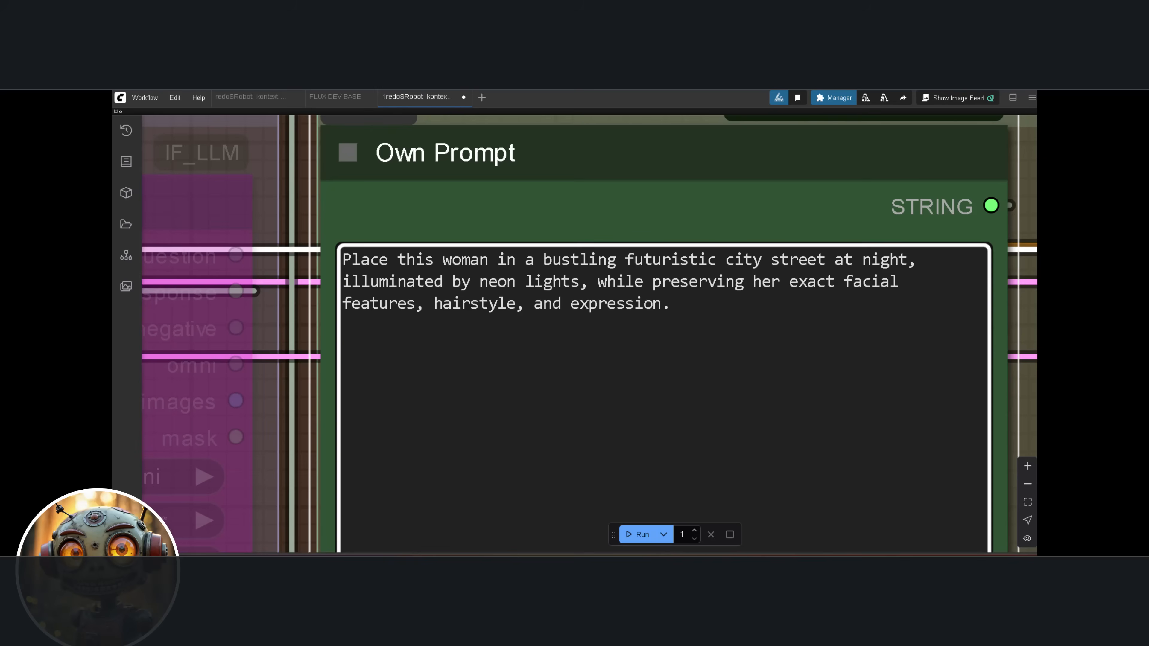
scroll(780, 210, down, 4)
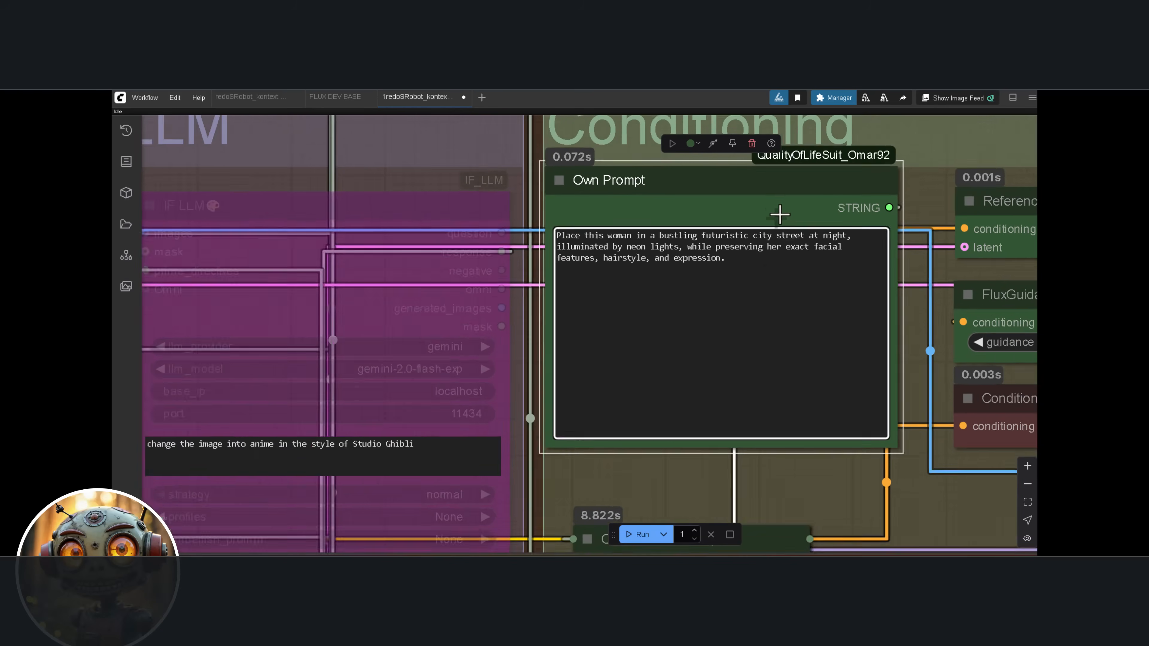
Prompt one edit with bright blue hair and sleek, modern sunglasses, and run another with the woman reading a book in a cozy armchair
scroll(780, 212, down, 2)
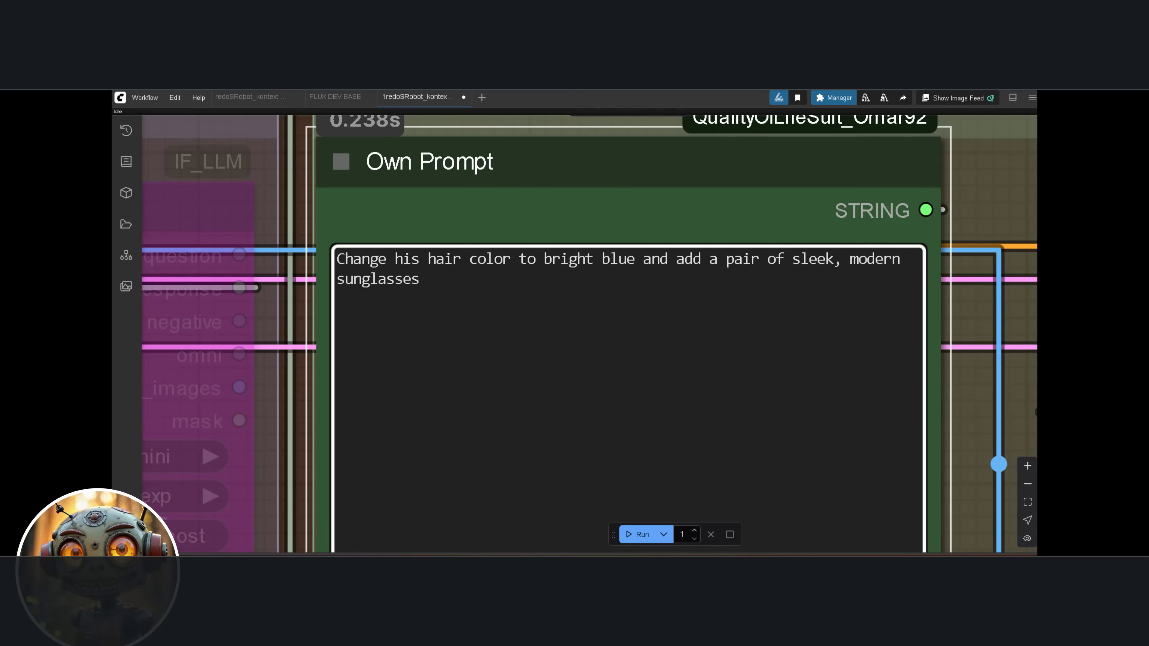
scroll(1026, 290, down, 2)
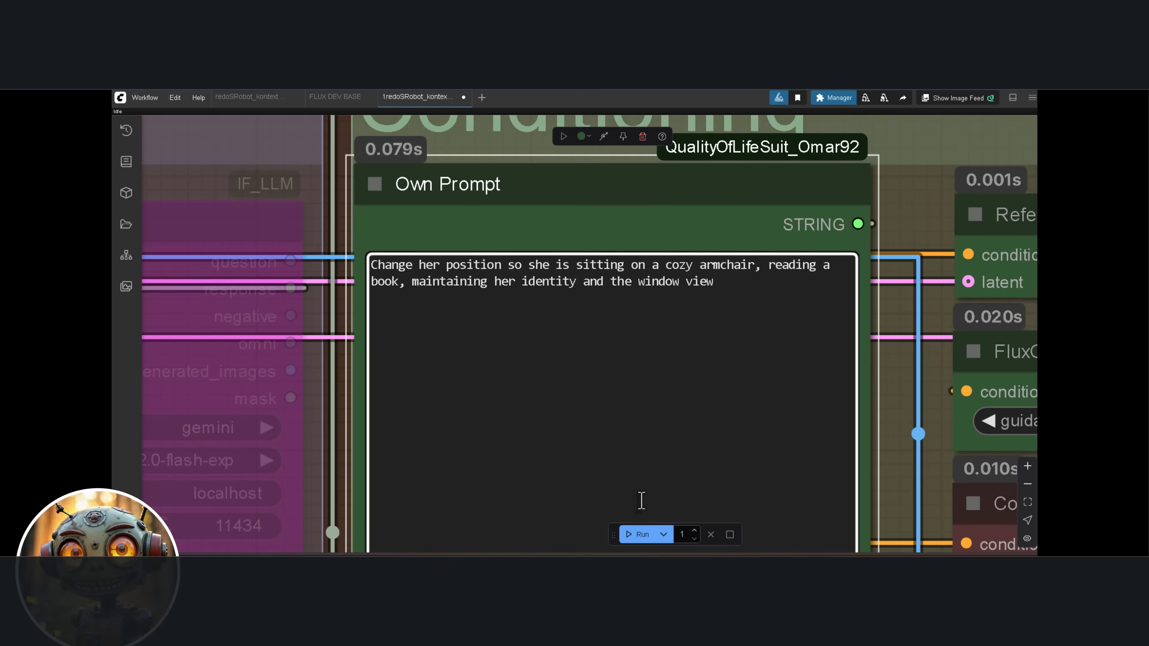
click(632, 534)
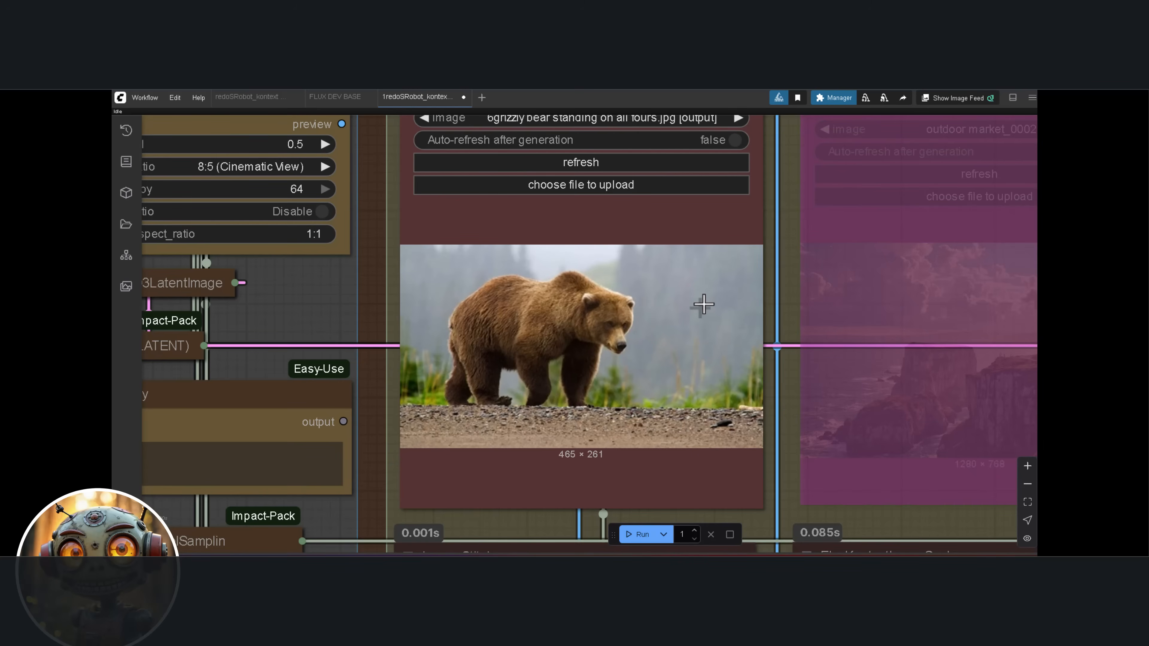
Examine the grizzly bear input image, its Own Prompt and the connected Conditioning nodes
scroll(703, 304, down, 5)
drag(810, 300, 526, 313)
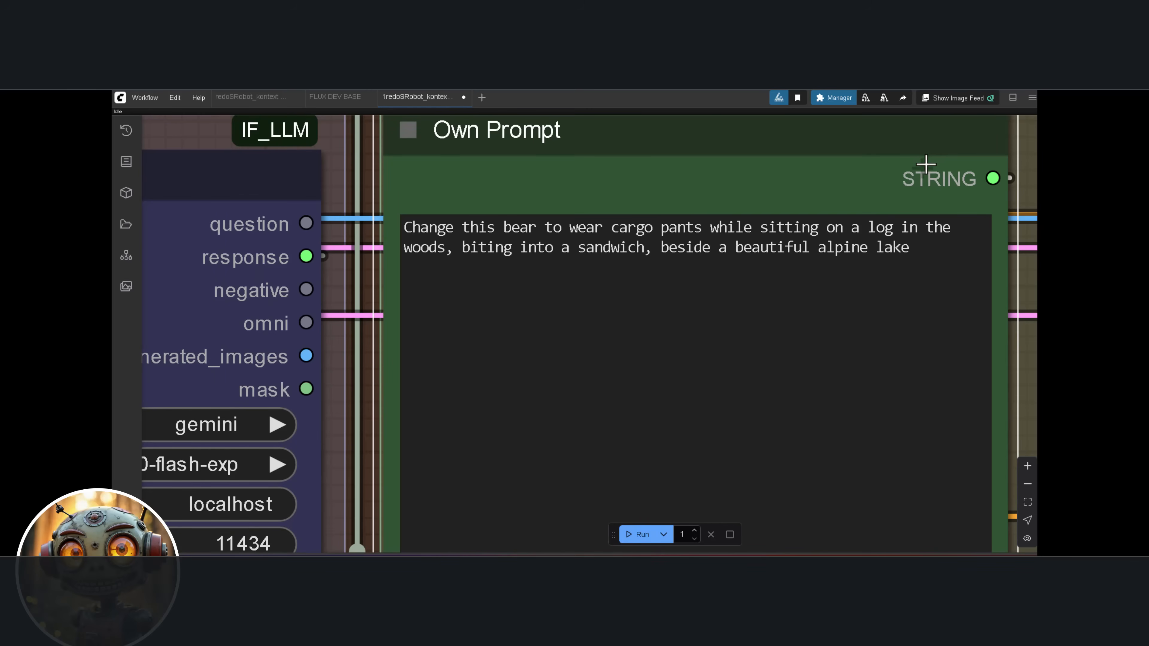
scroll(921, 168, down, 6)
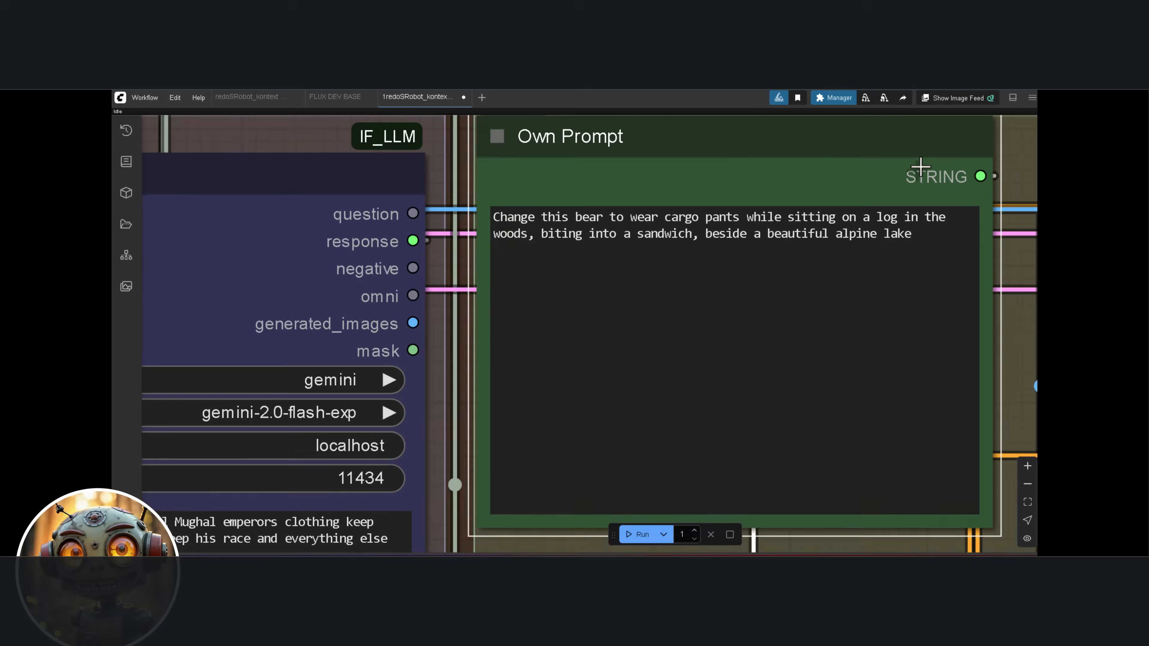
drag(918, 169, 726, 208)
scroll(775, 210, down, 5)
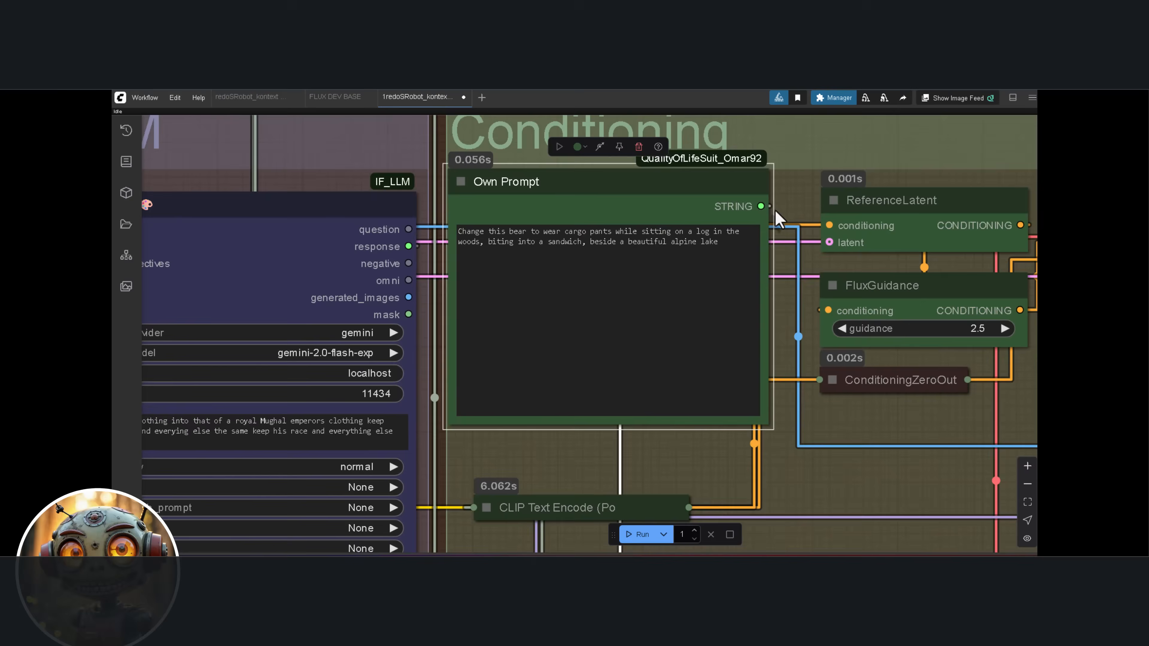
drag(910, 180, 652, 169)
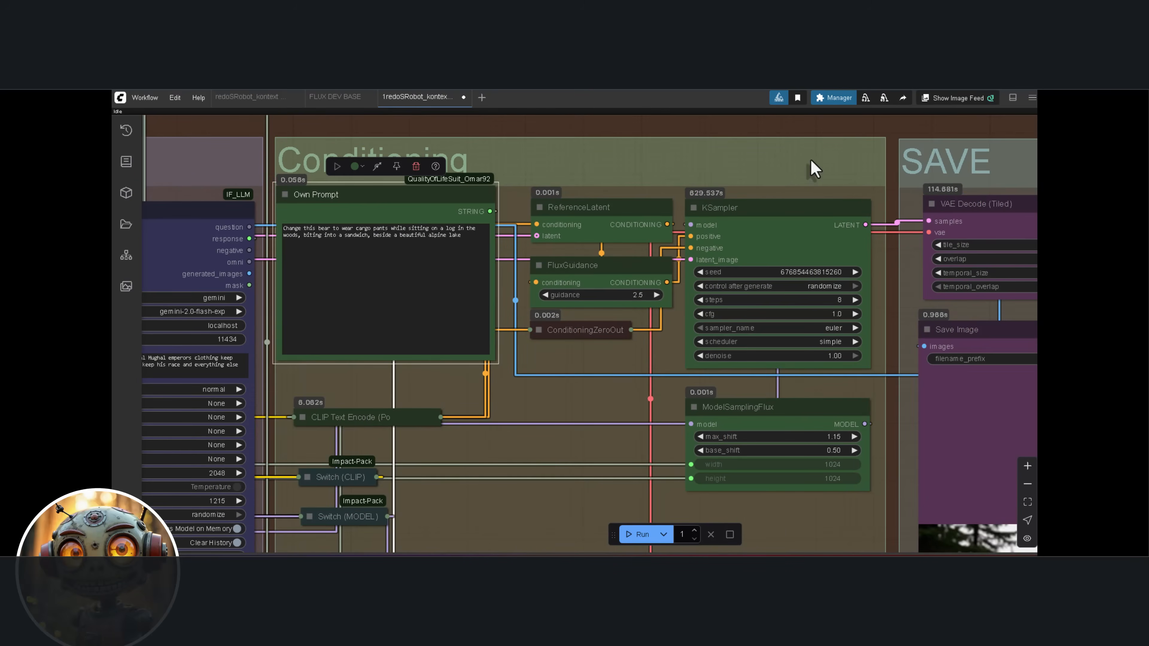
Compare the original grizzly bear photo with the generated lakeside image in the Image Comparer
scroll(807, 170, down, 6)
drag(887, 277, 533, 226)
drag(782, 257, 597, 192)
scroll(646, 282, up, 1)
scroll(646, 282, up, 4)
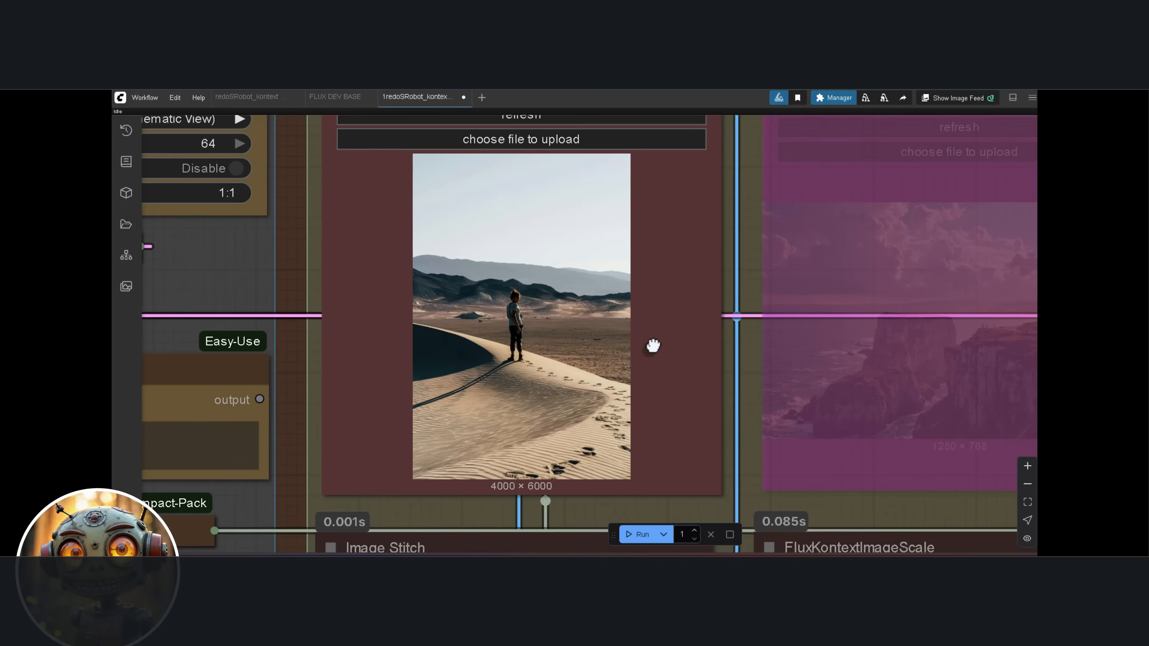
Run the workflow on the desert dune photo with a prompt for a lush, dense jungle background, keeping the person's position and pose
drag(651, 341, 590, 334)
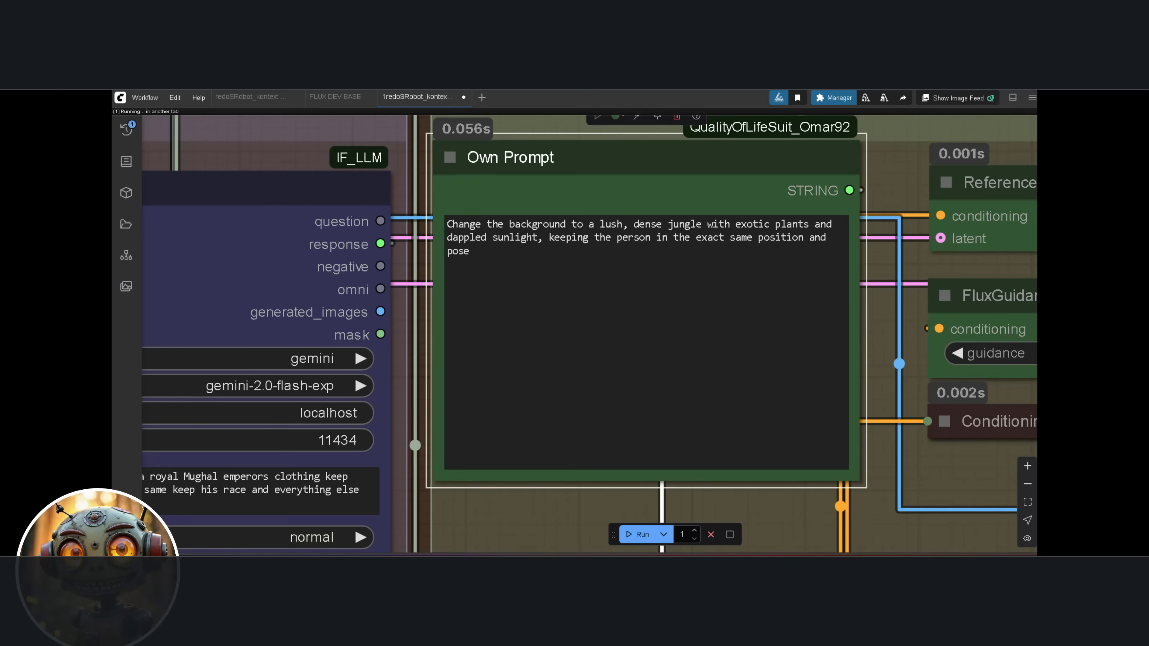
key(ctrl+Return)
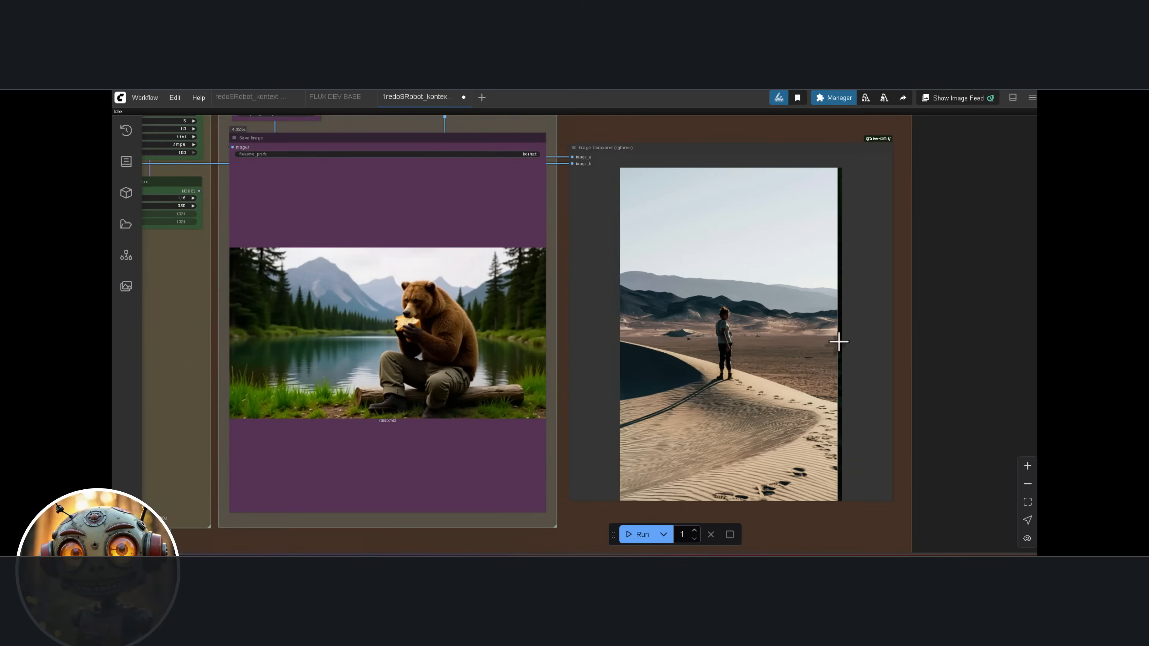
Compare the original desert dune photo with the generated jungle image in the Image Comparer, inspecting the person's position and pose
scroll(838, 336, up, 3)
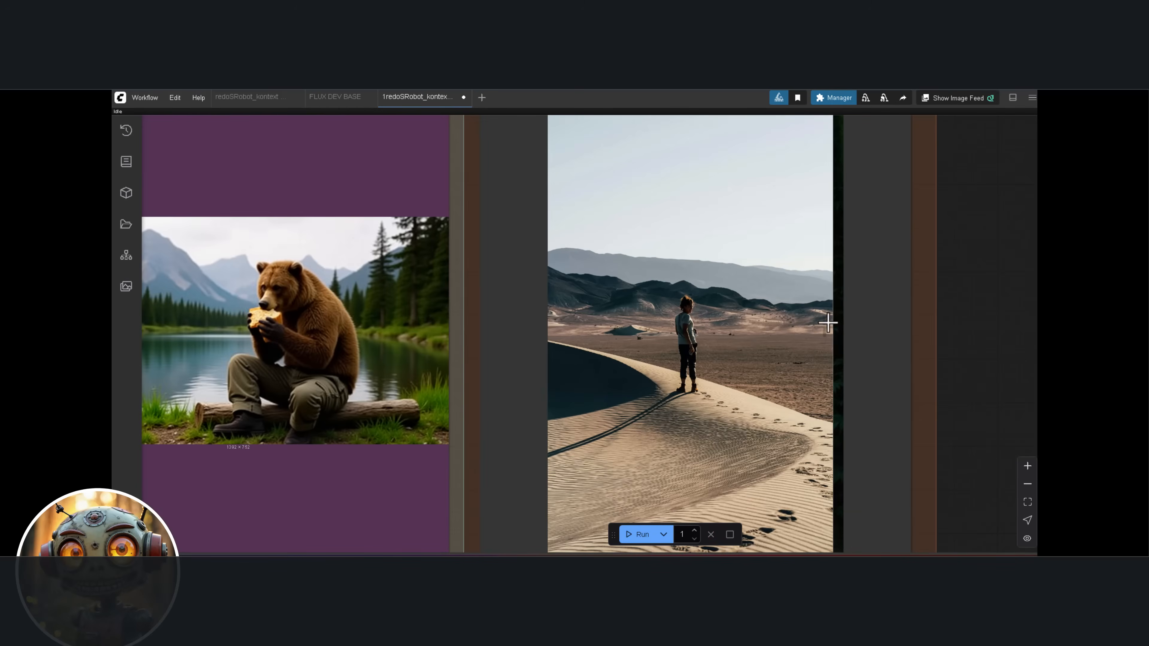
scroll(757, 325, up, 2)
scroll(593, 341, up, 6)
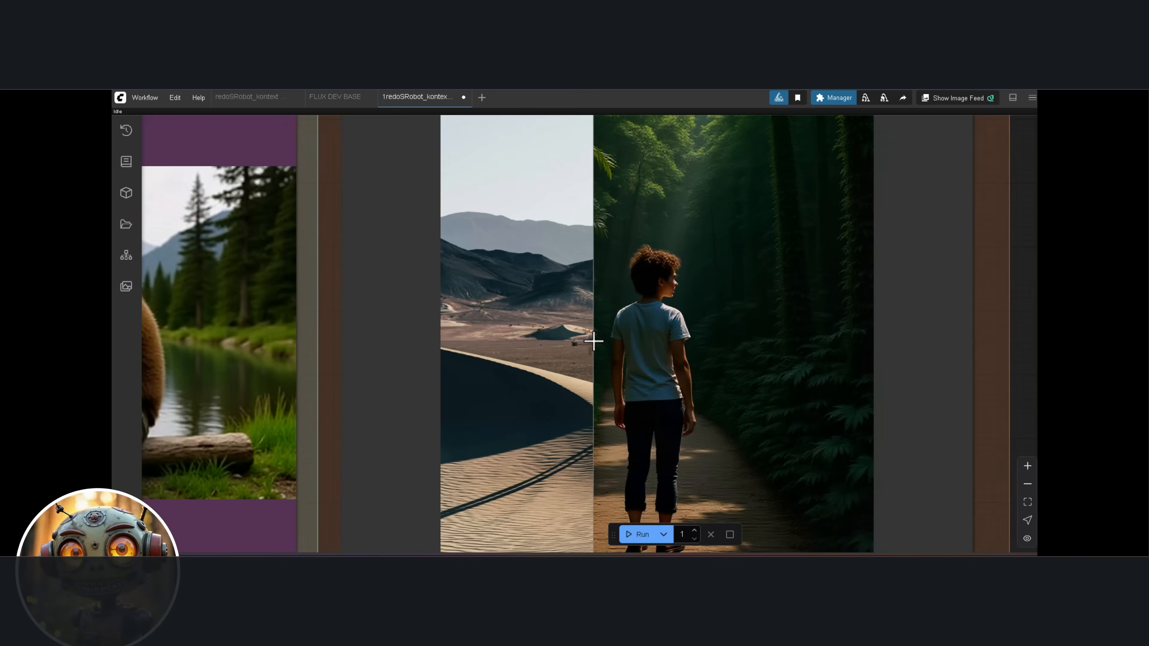
scroll(593, 341, up, 5)
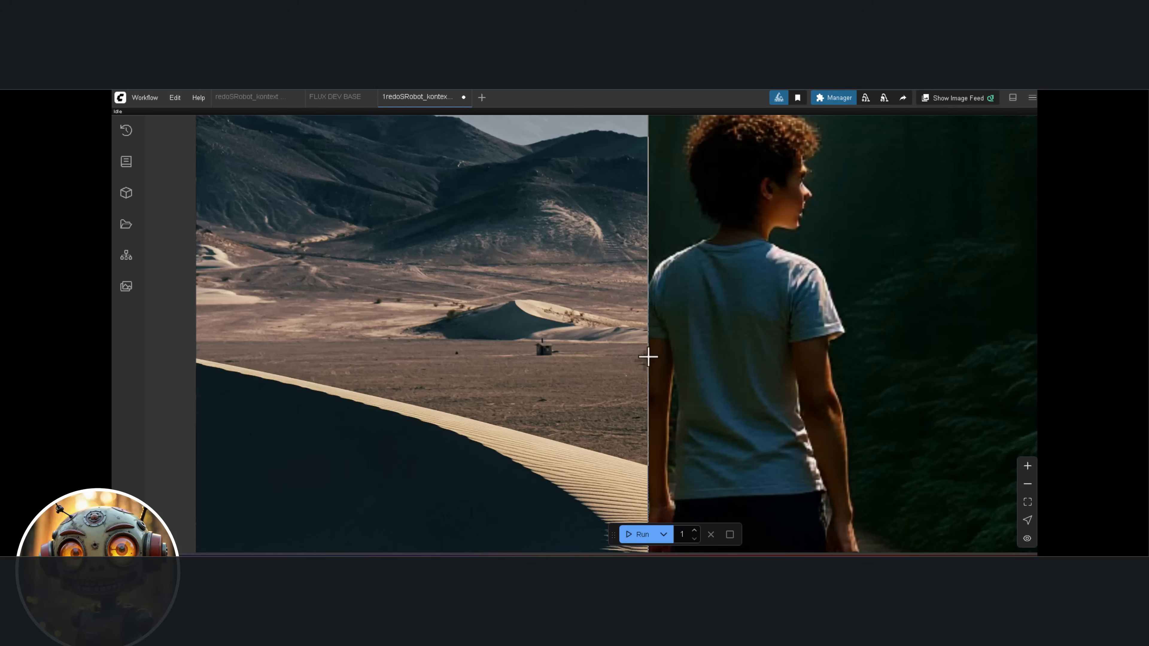
scroll(763, 360, down, 10)
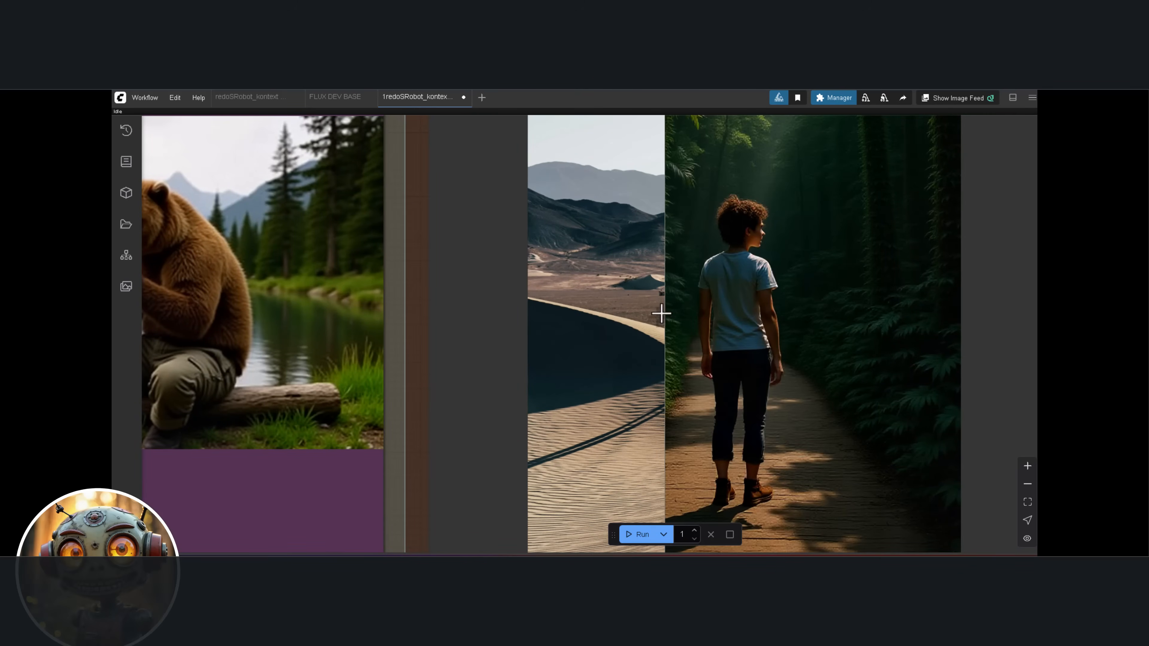
scroll(765, 333, down, 5)
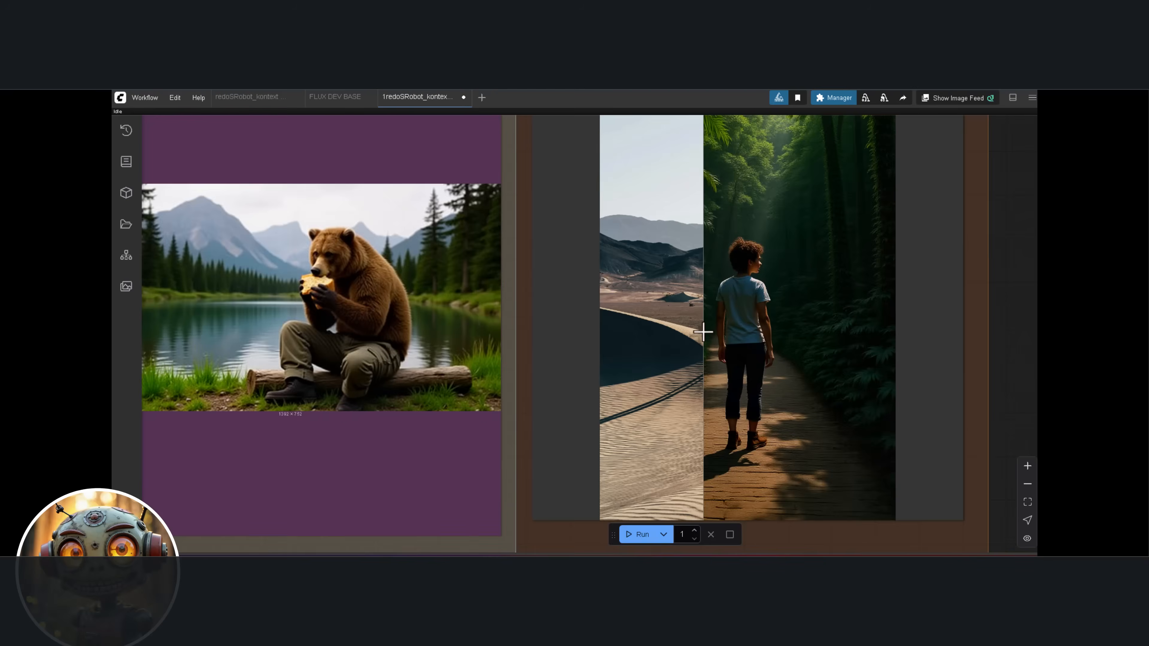
scroll(703, 332, down, 2)
scroll(769, 344, down, 3)
scroll(905, 353, down, 3)
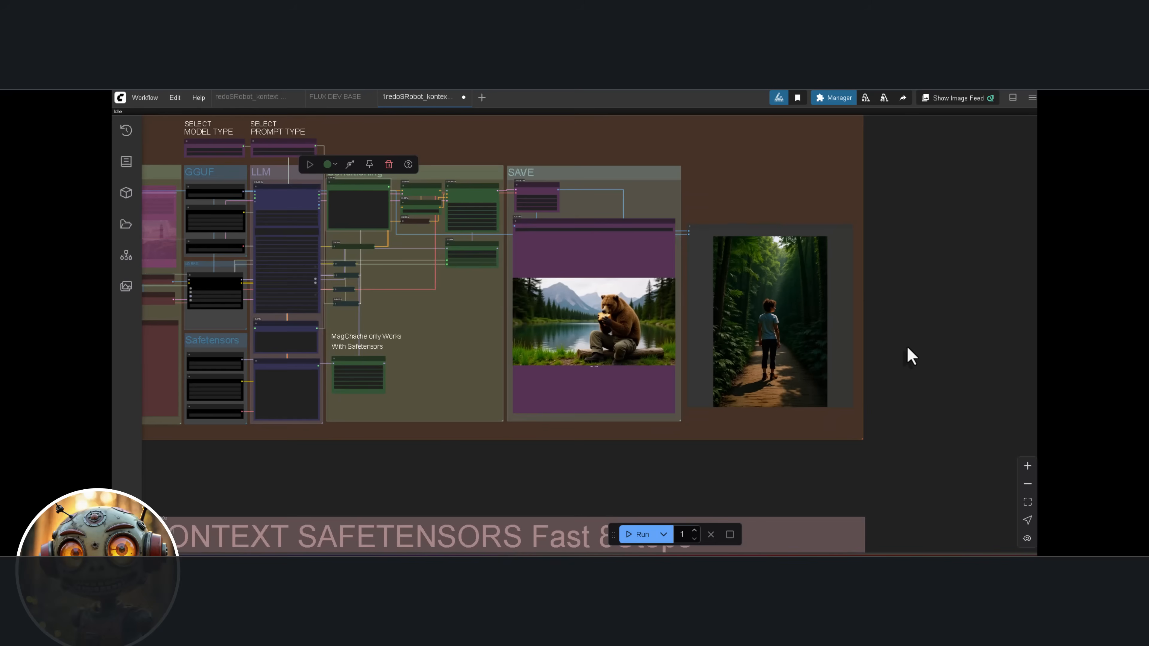
drag(906, 346, 982, 367)
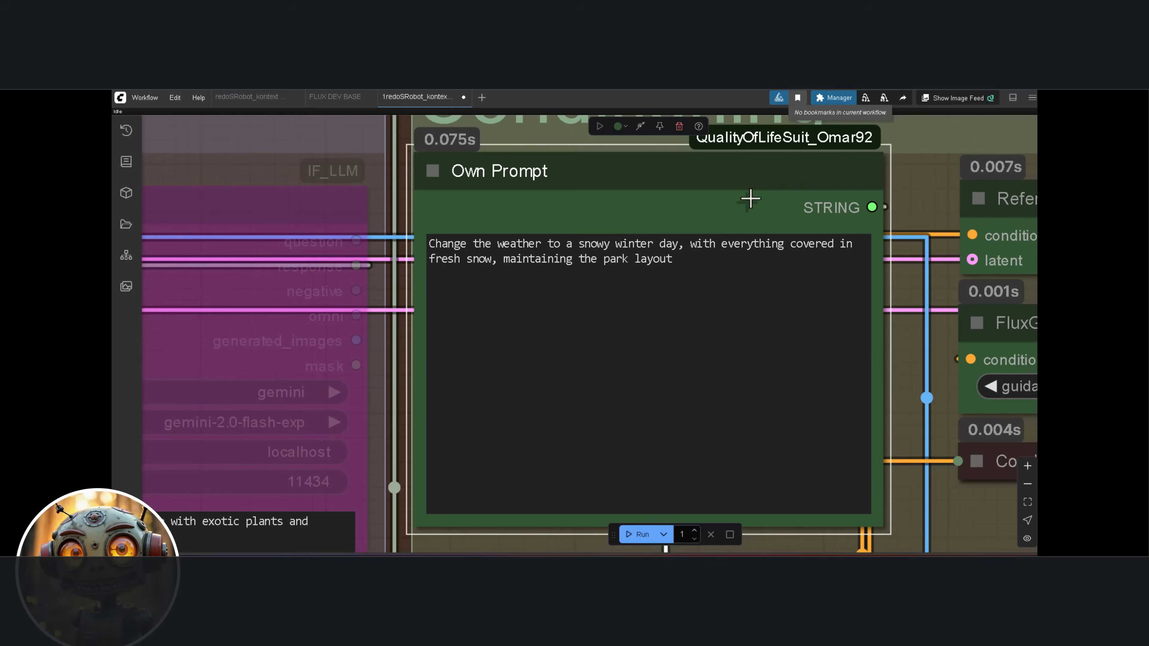
Examine the autumn park input image and its Own Prompt for a snowy winter day that maintains the park layout
scroll(748, 199, up, 2)
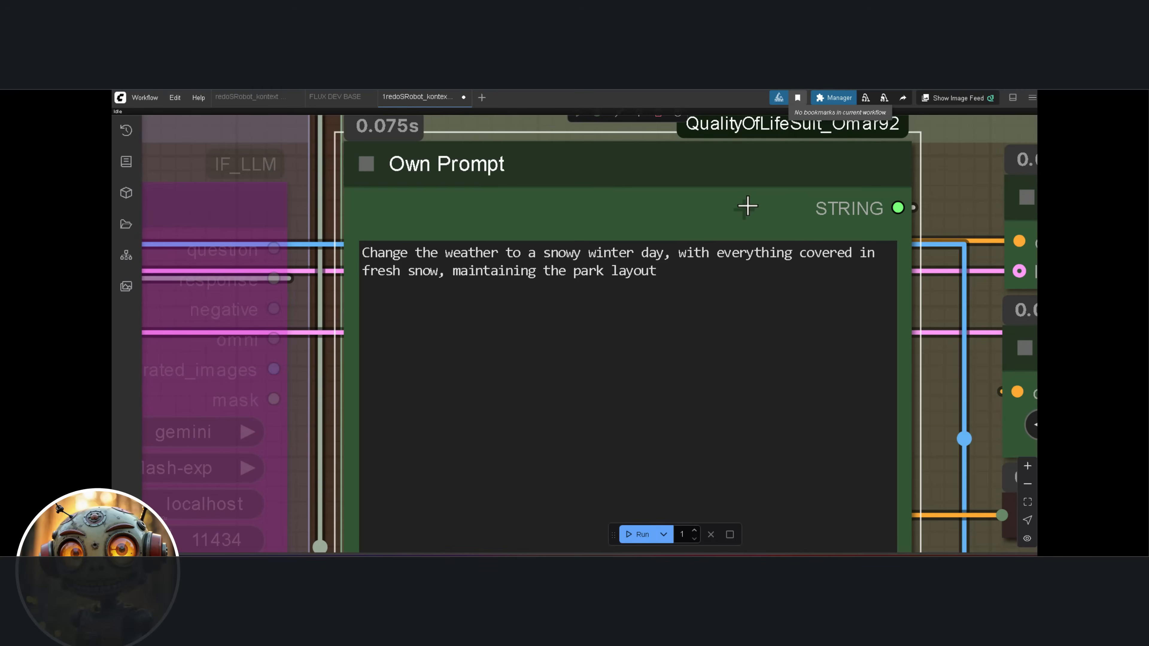
scroll(747, 208, up, 2)
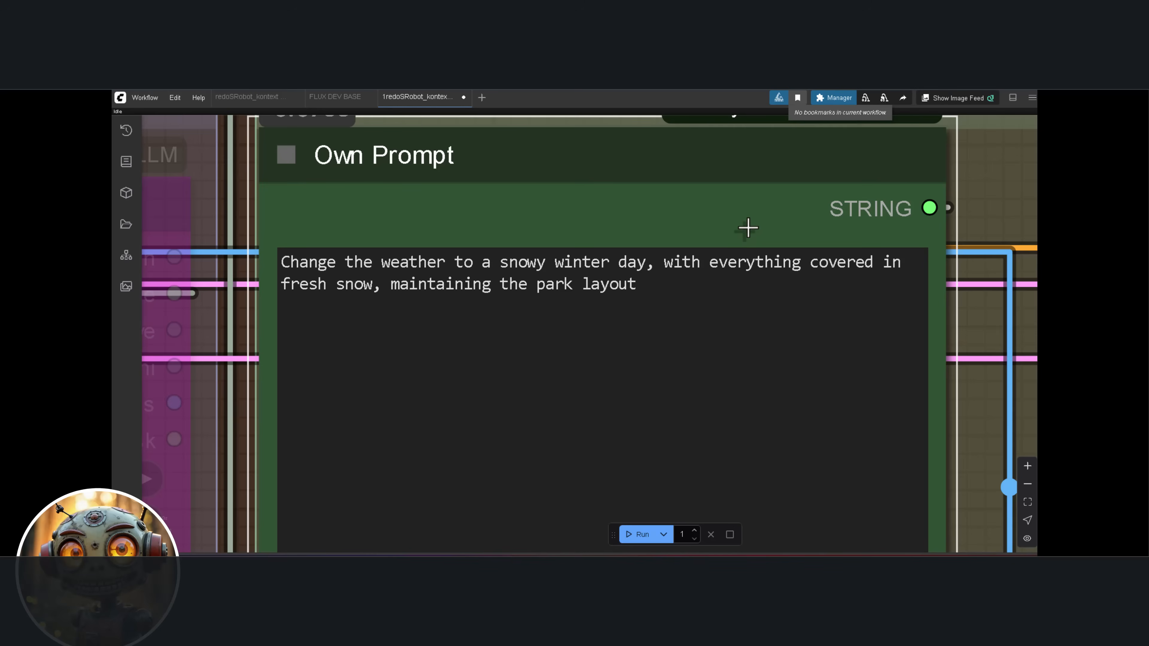
scroll(817, 222, down, 3)
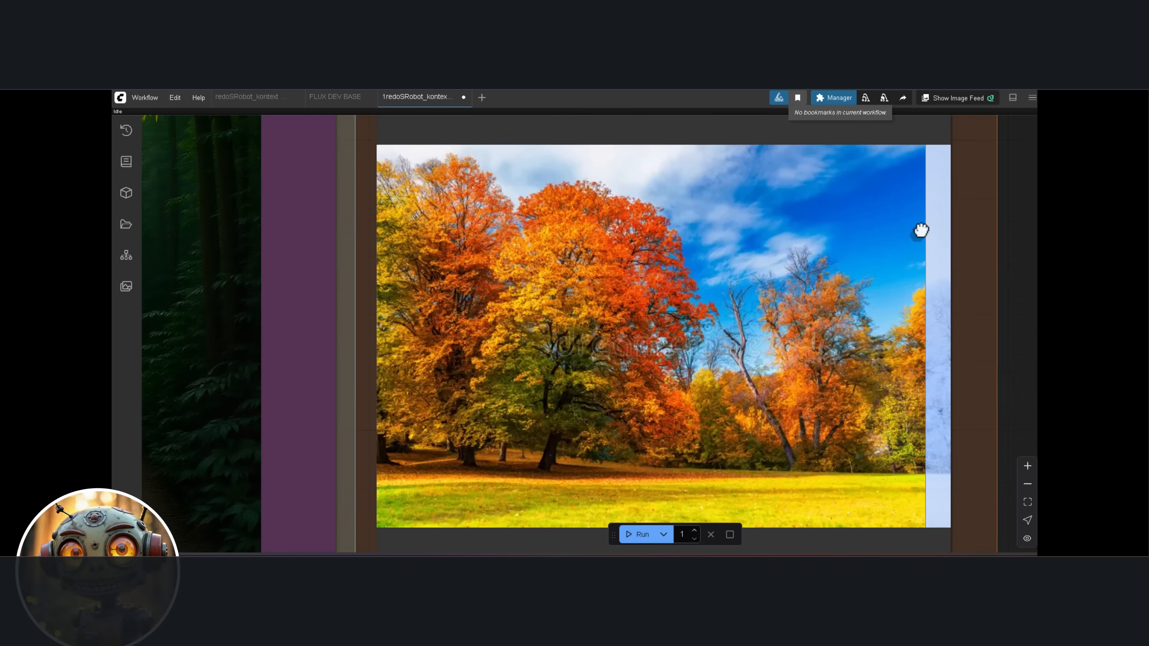
drag(918, 231, 902, 215)
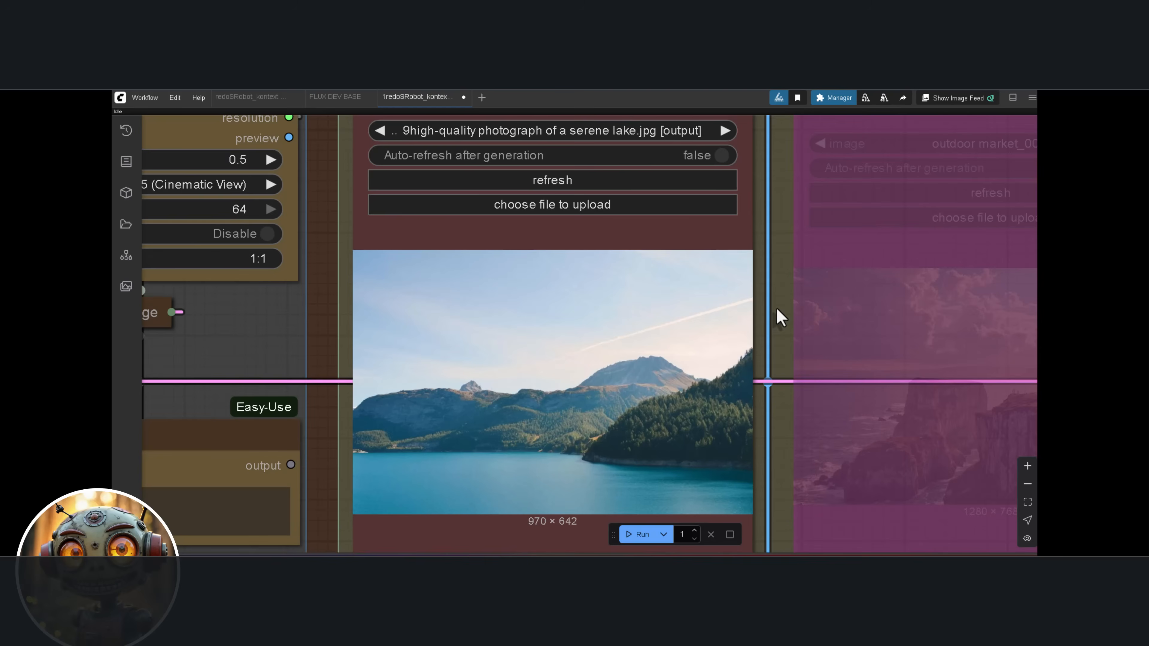
Examine the serene lake input image, its oil painting Own Prompt and the connected Conditioning nodes
drag(775, 310, 758, 287)
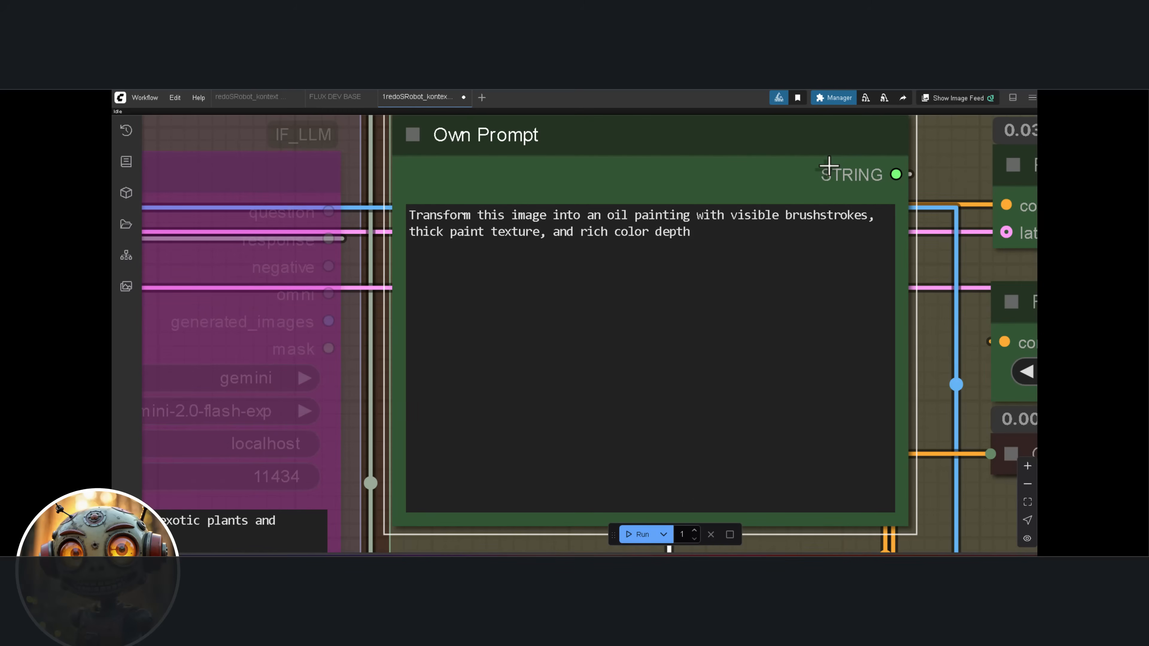
scroll(829, 167, down, 10)
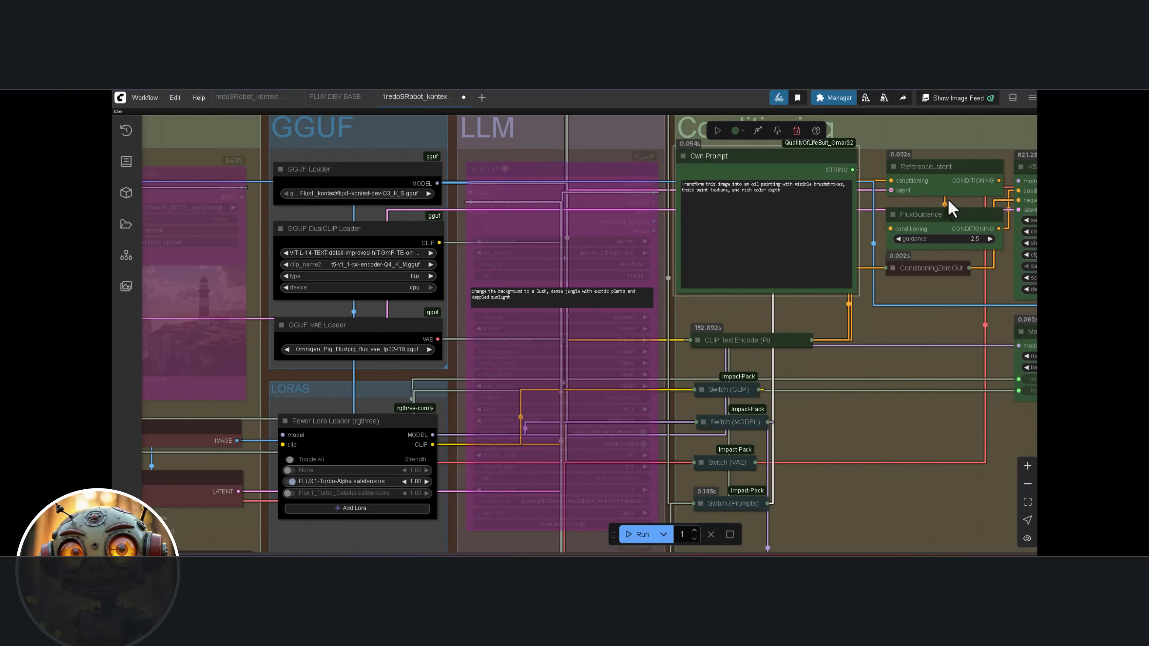
drag(948, 199, 752, 200)
drag(995, 191, 756, 193)
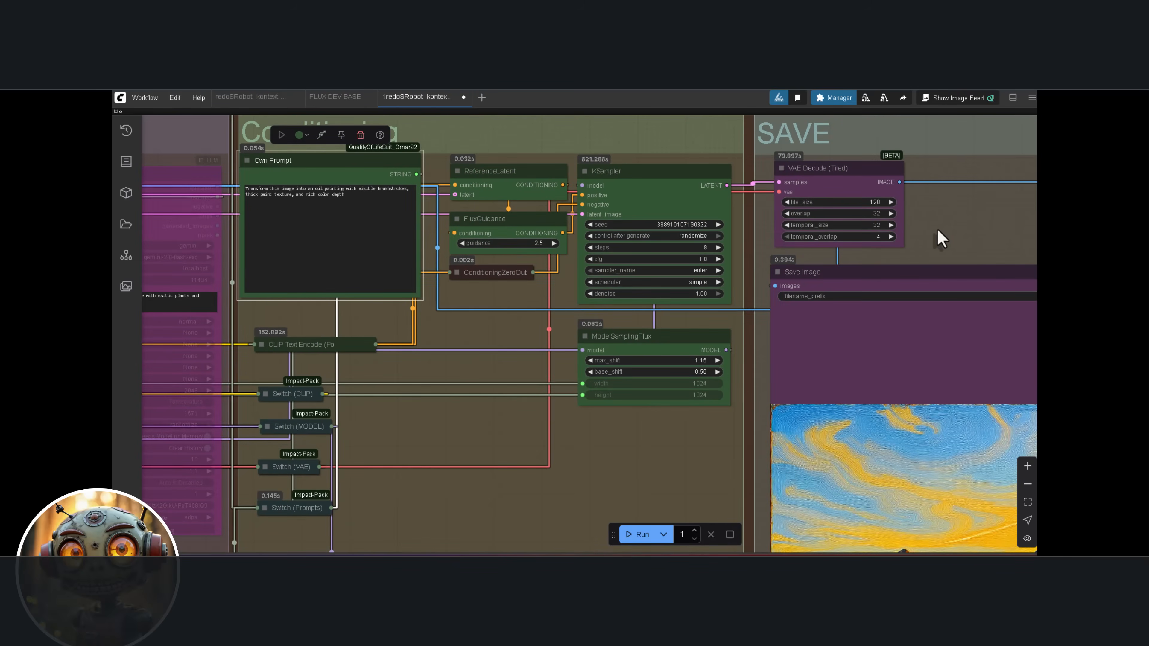
Compare the original lake photo with the generated oil painting, inspecting the brushstrokes and paint texture
drag(942, 238, 684, 215)
drag(774, 241, 528, 141)
drag(845, 190, 684, 89)
drag(848, 131, 677, 128)
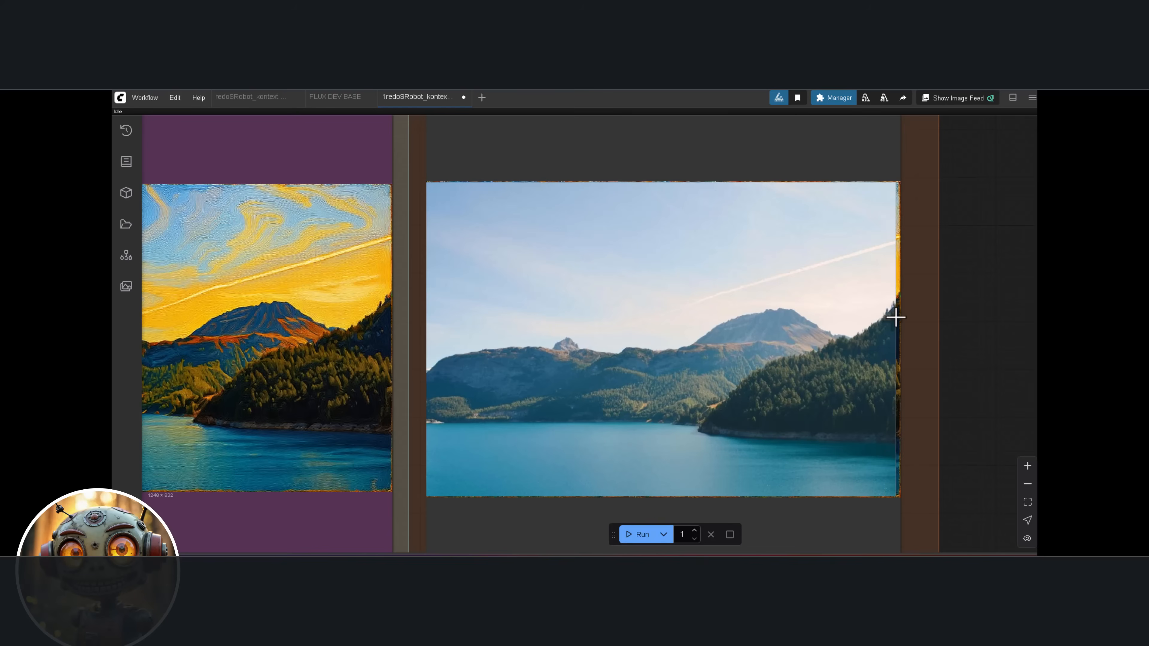
scroll(893, 325, up, 2)
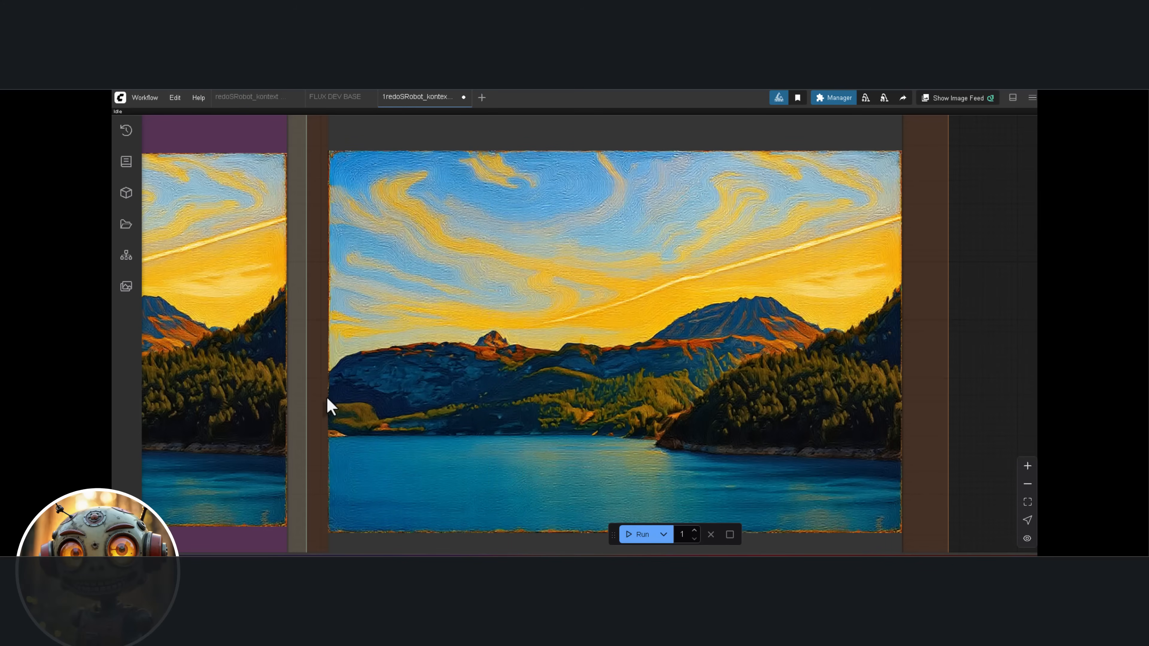
scroll(329, 405, up, 2)
drag(329, 404, 235, 418)
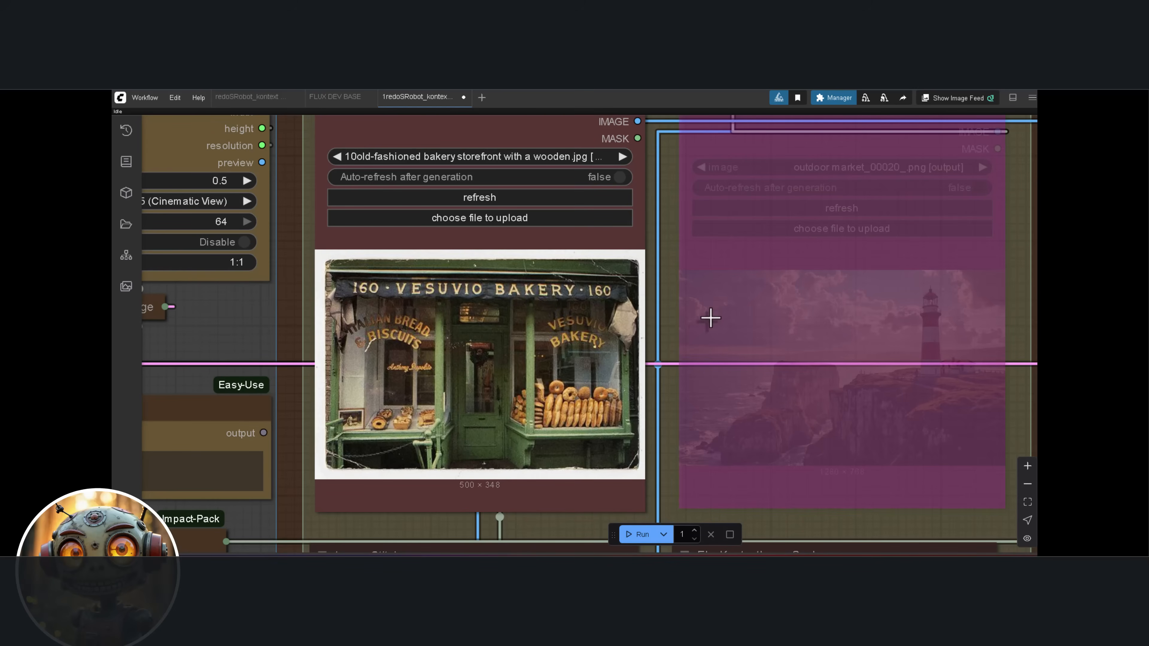
Examine the bakery storefront input image and its Own Prompt replacing 'VESUVIO BAKERY' with 'Sneaky Robot Bakery' on the sign
scroll(686, 333, up, 1)
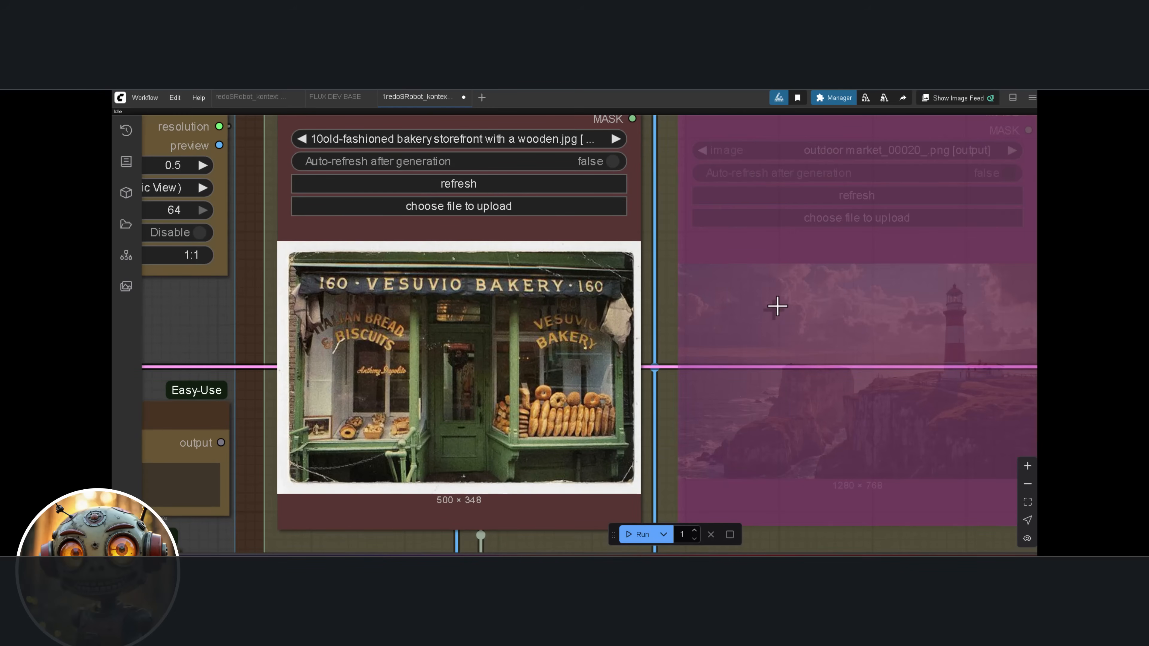
scroll(773, 304, down, 6)
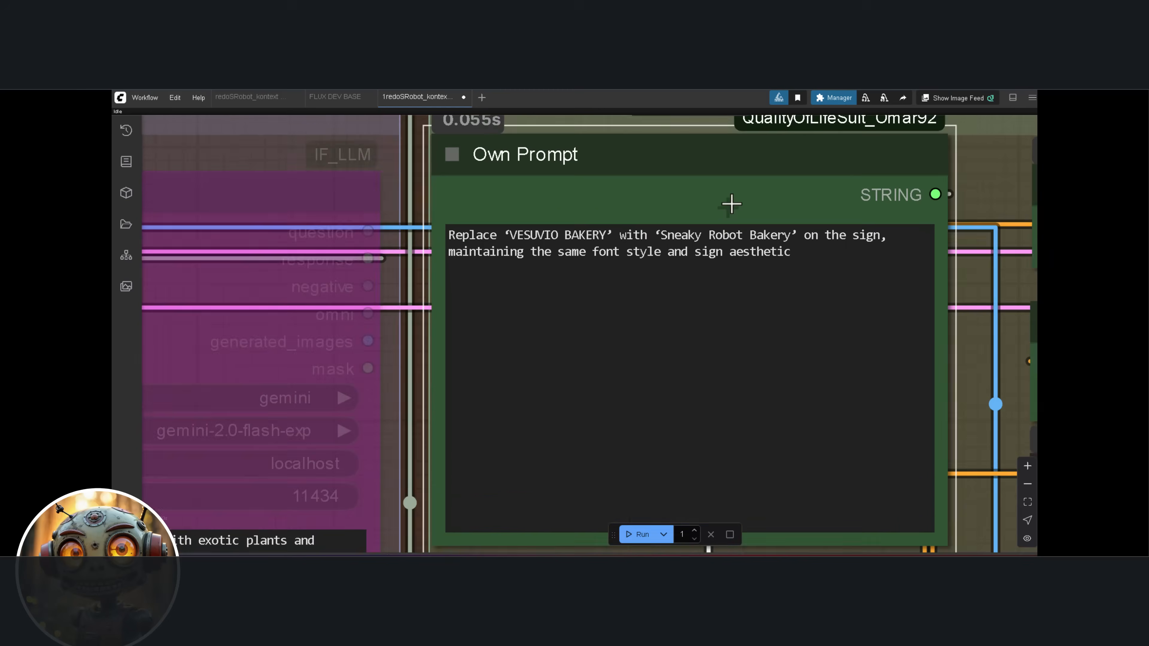
scroll(731, 203, up, 2)
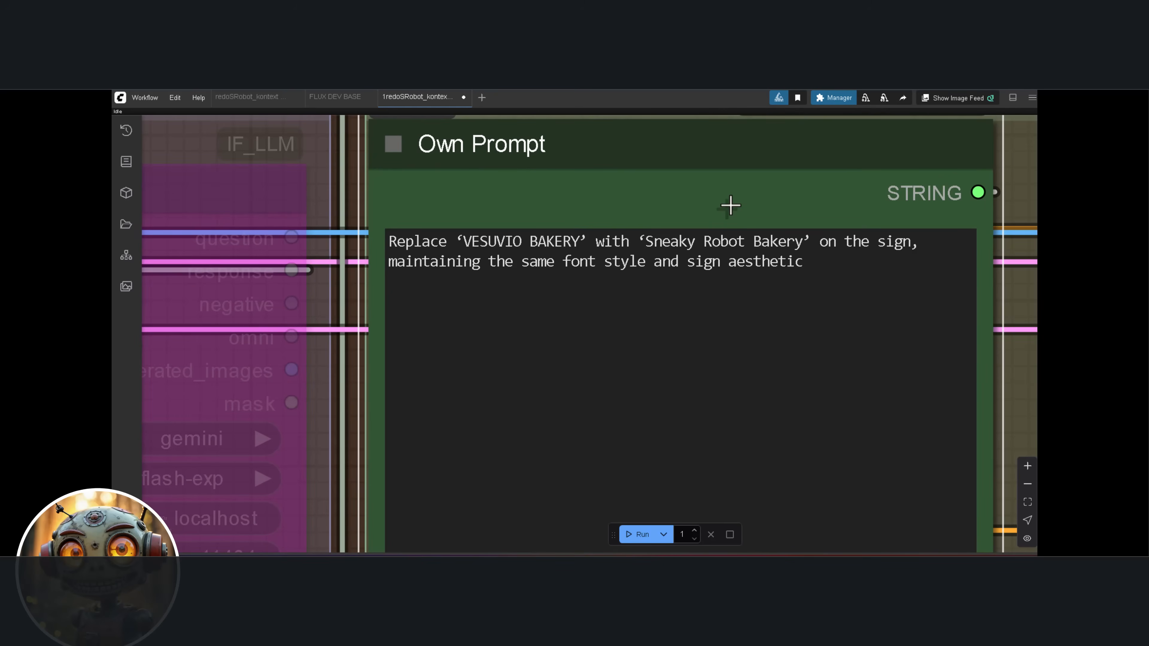
scroll(730, 205, up, 1)
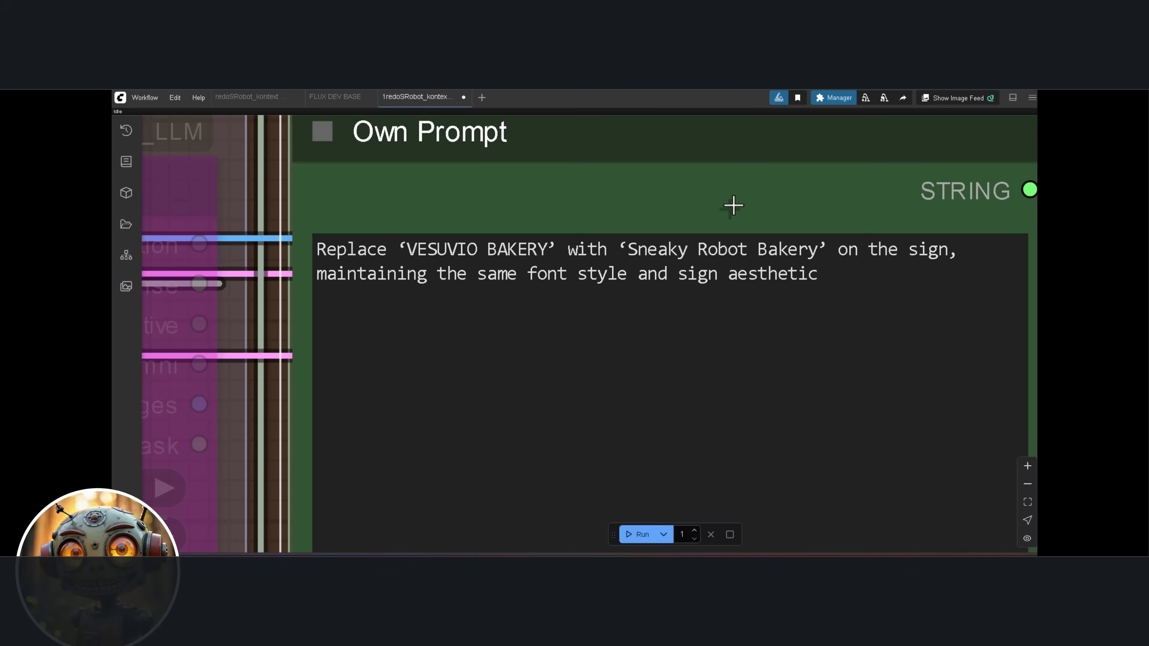
scroll(636, 216, down, 6)
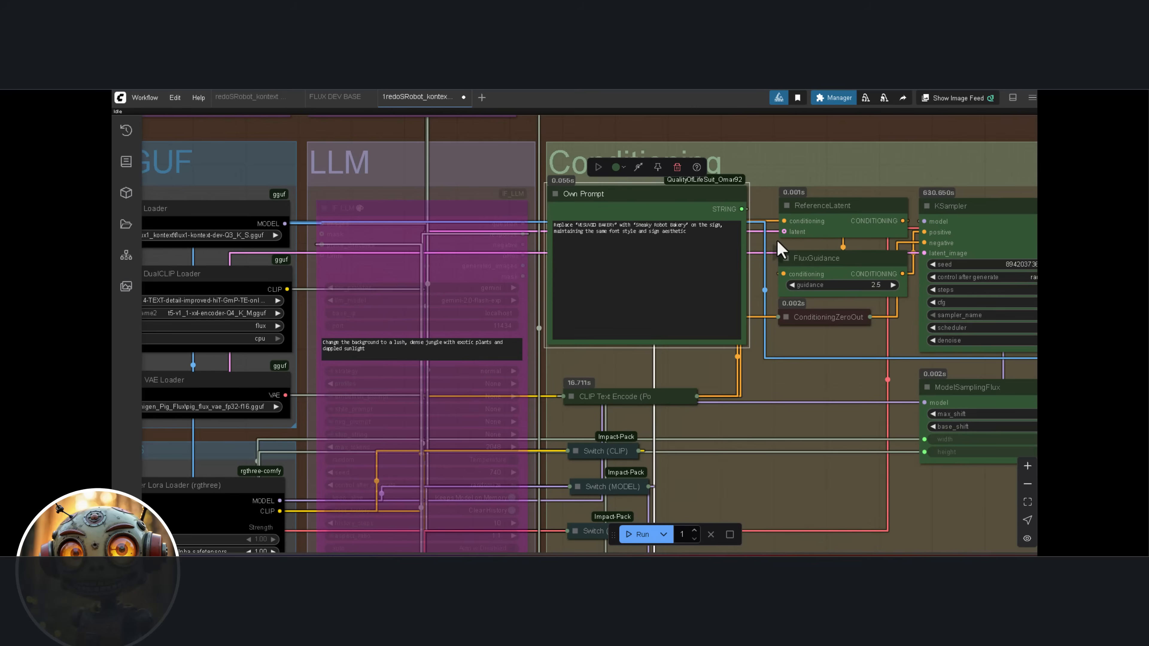
drag(779, 248, 656, 228)
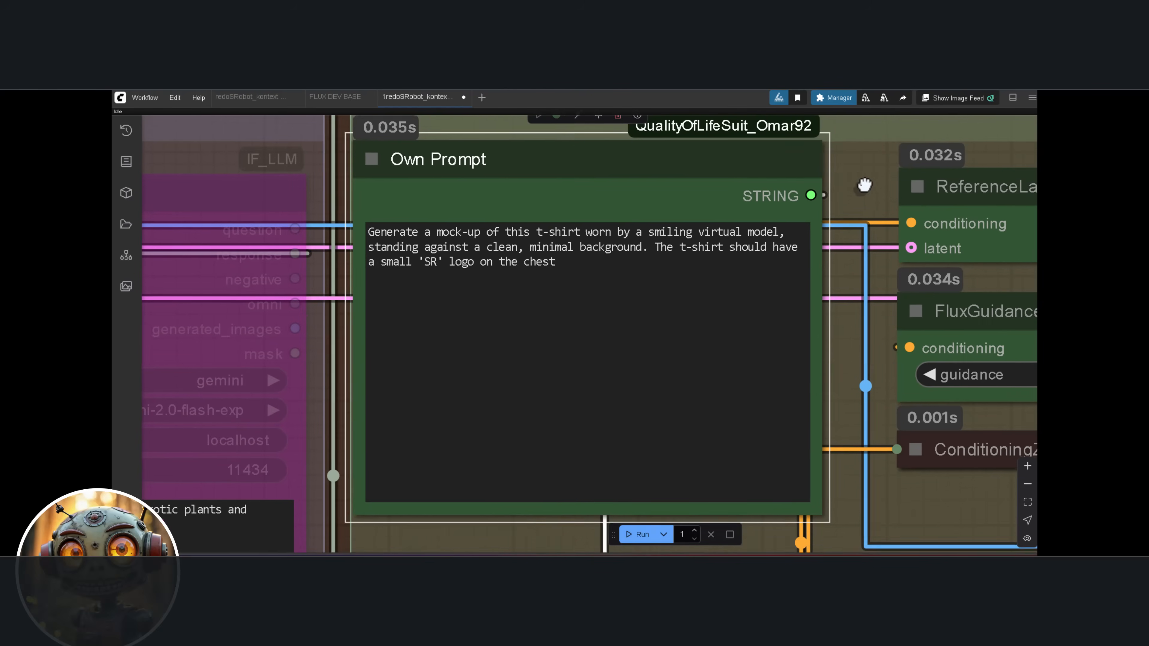
Review the white T-shirt input image, the LLM prompt for the red evening dress, and the woman's original and generated images
drag(864, 184, 875, 191)
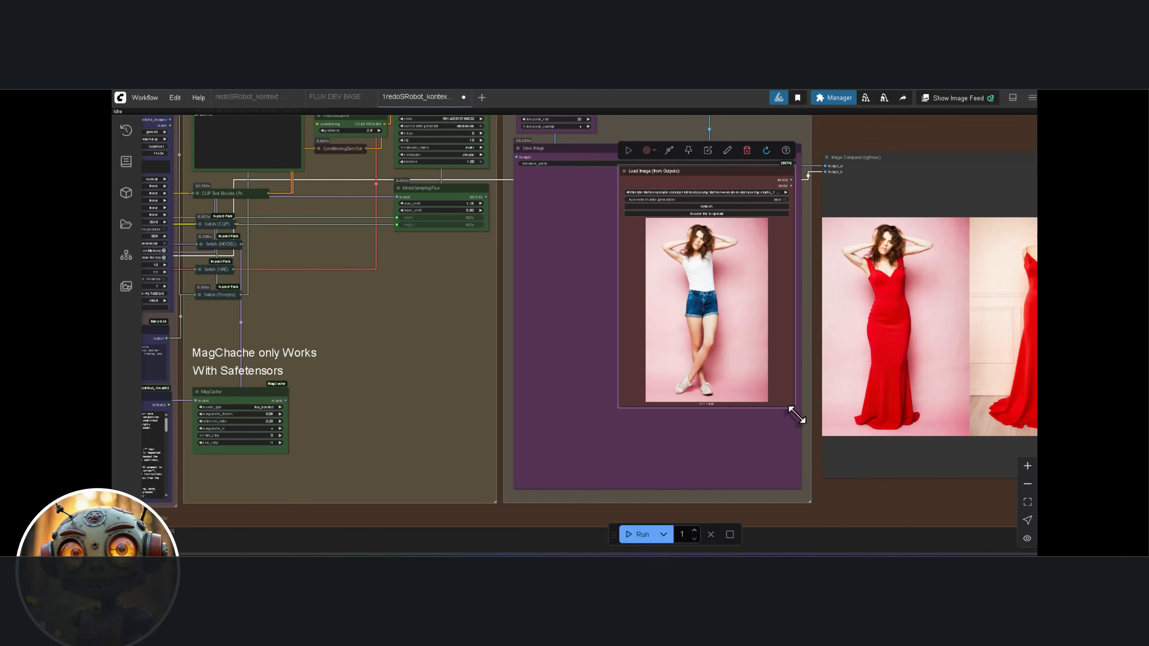
drag(795, 410, 820, 450)
scroll(841, 416, up, 3)
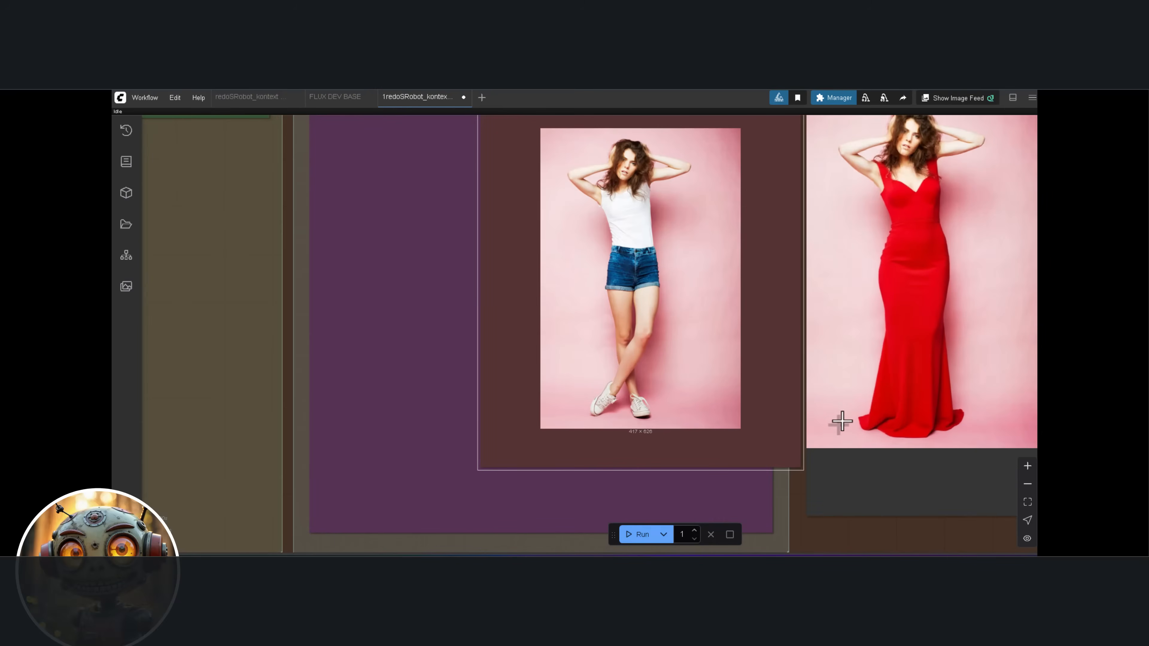
scroll(862, 451, down, 1)
drag(861, 452, 697, 444)
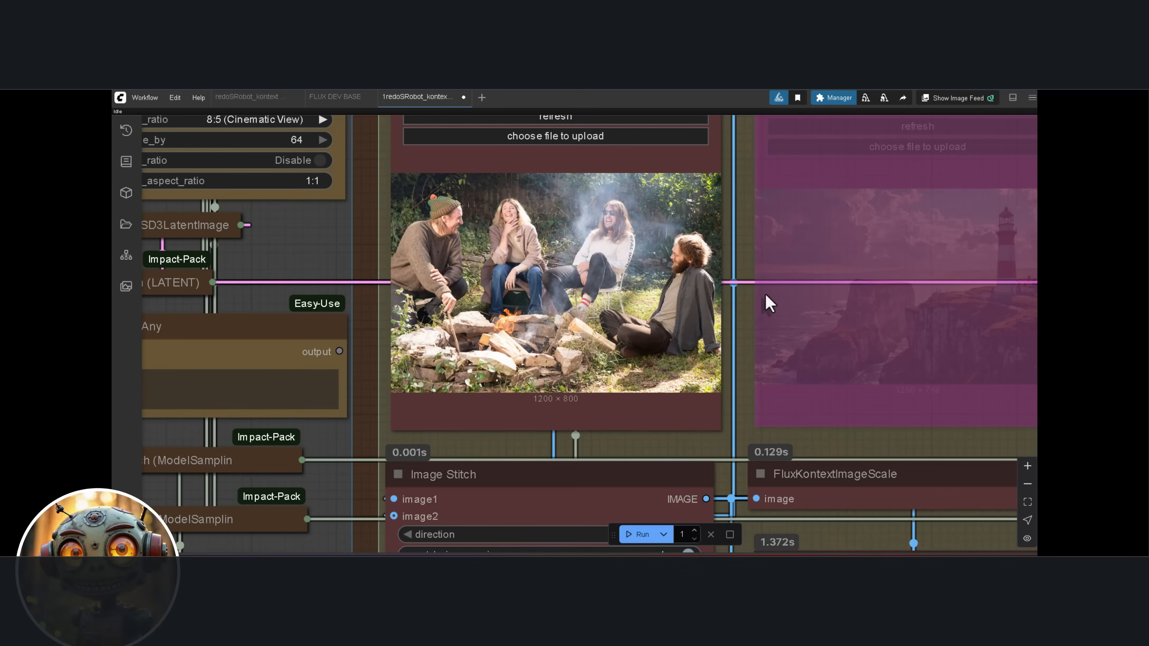
Examine the campfire friends input image and its Own Prompt for a starry desert night background
scroll(681, 285, up, 1)
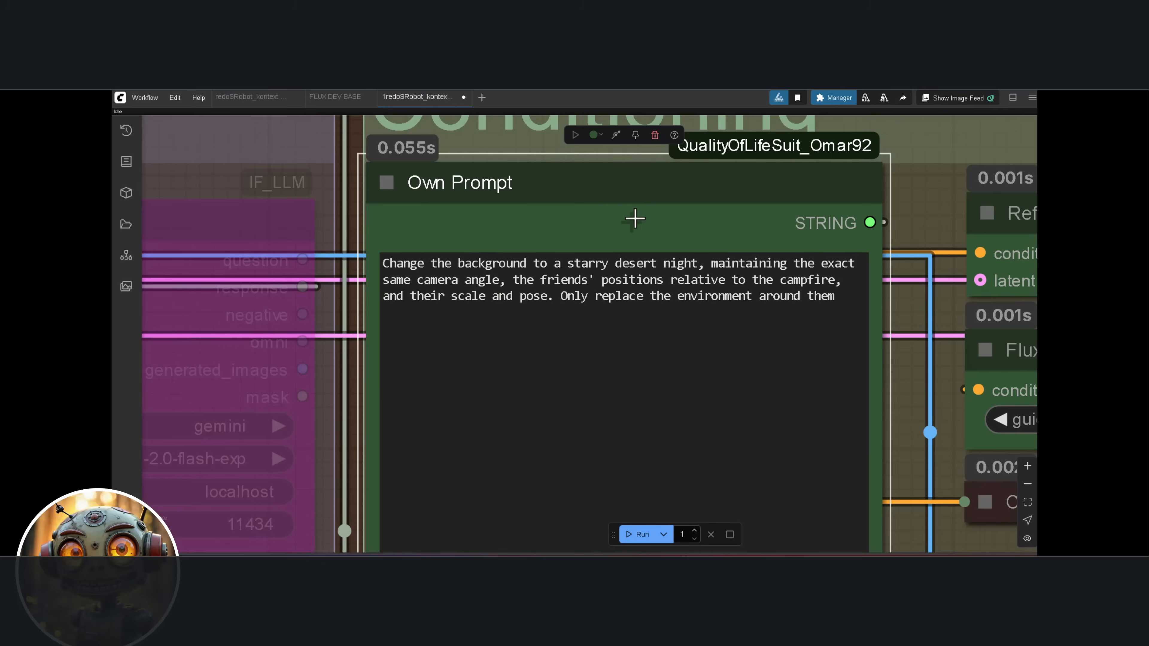
scroll(633, 218, up, 5)
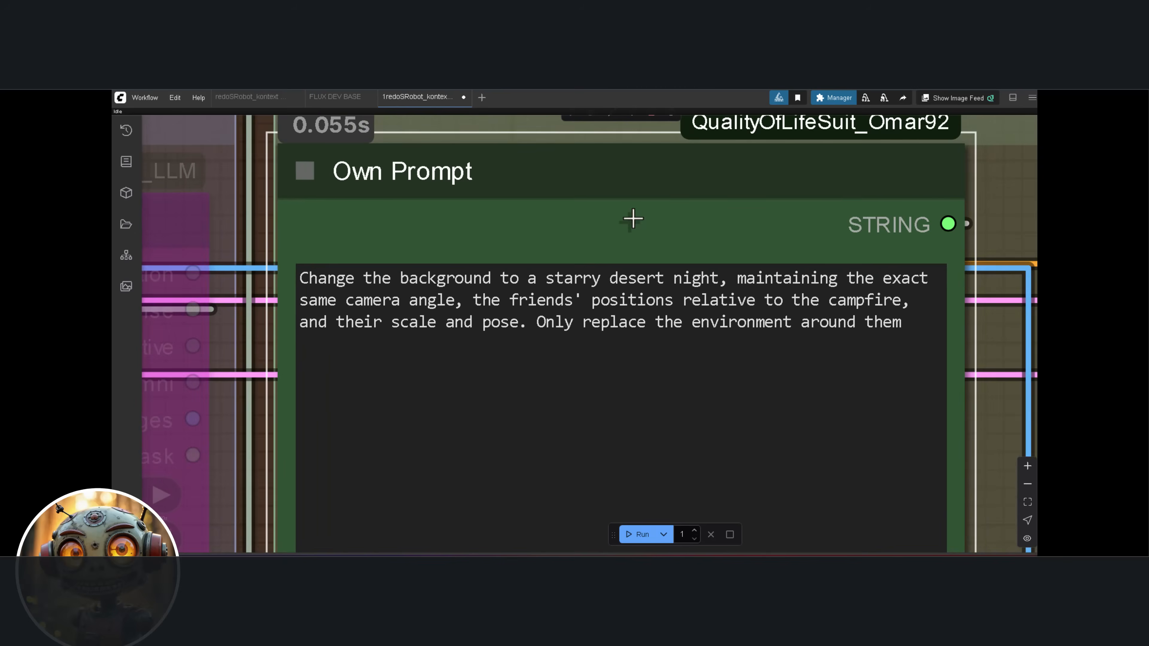
drag(647, 213, 651, 210)
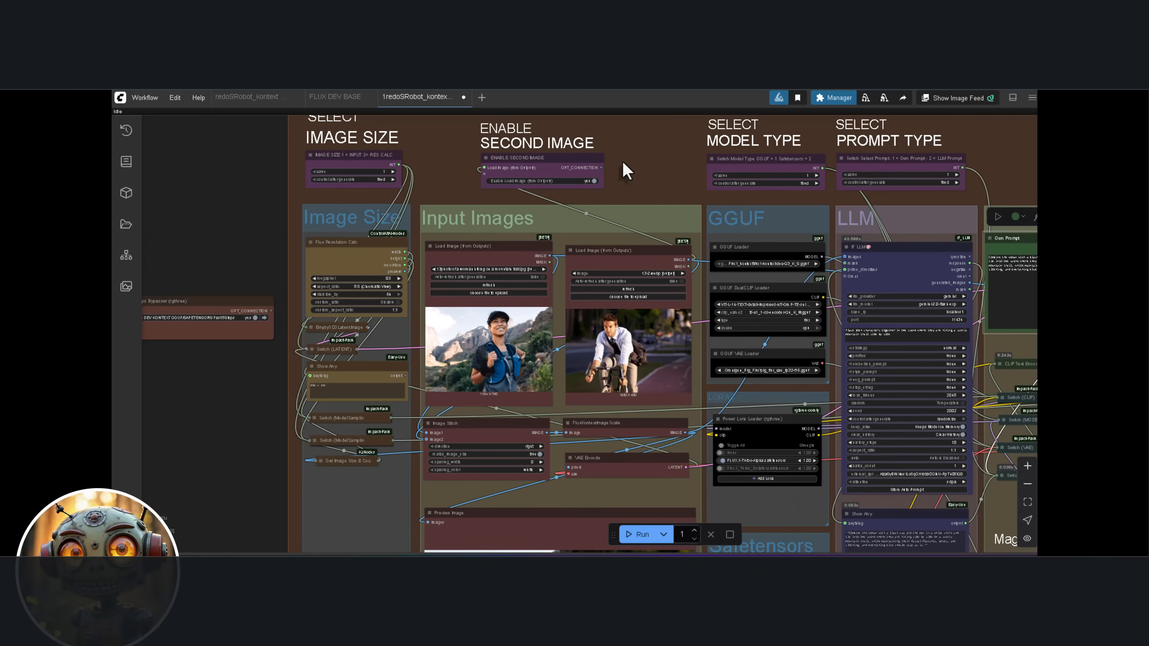
Examine the hiking woman and cycling man input images and the Own Prompt combining them side by side on a mountain trail
scroll(528, 283, up, 3)
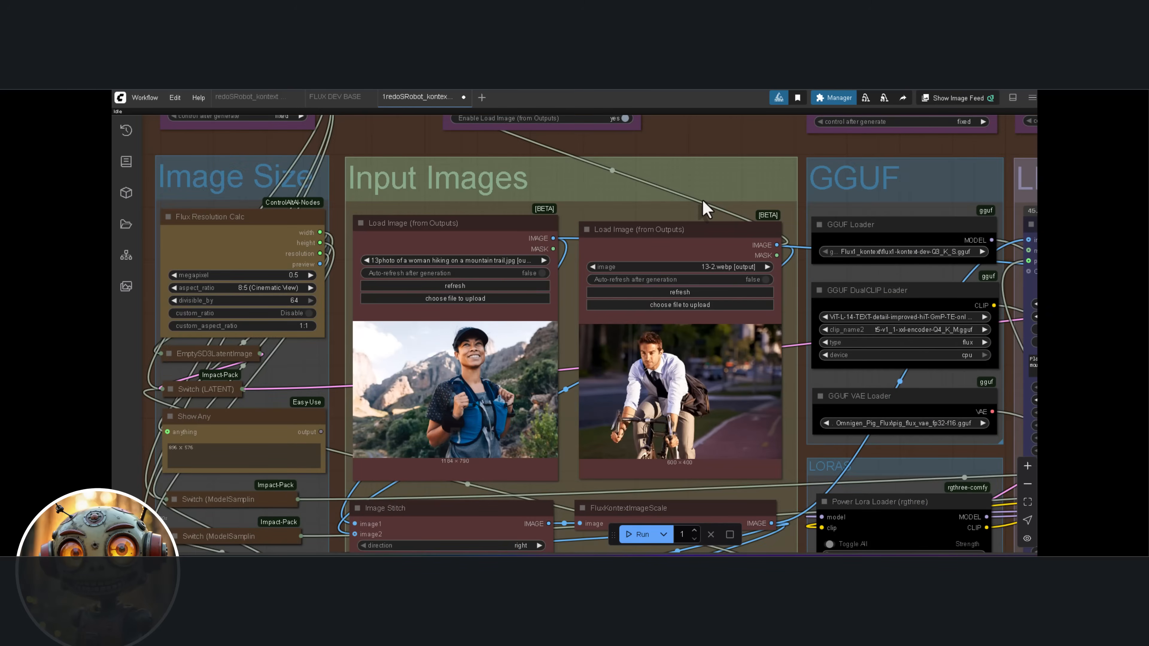
drag(667, 216, 402, 256)
drag(559, 253, 461, 252)
drag(872, 257, 256, 264)
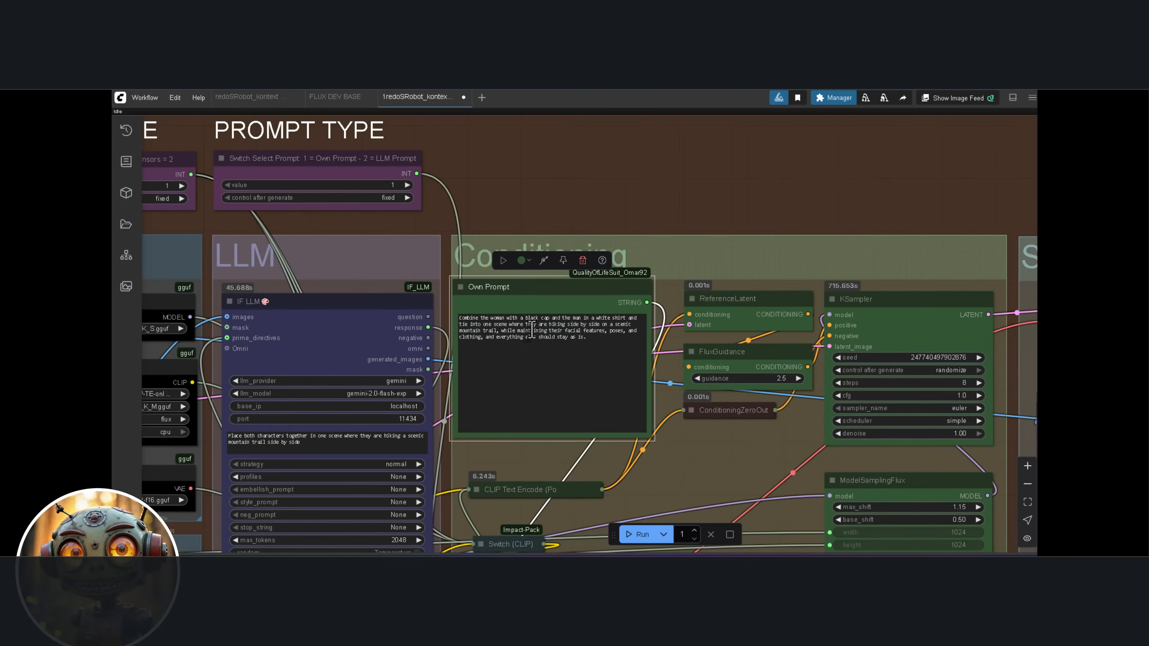
scroll(520, 326, up, 12)
scroll(522, 253, up, 1)
scroll(524, 251, up, 1)
drag(582, 251, 532, 243)
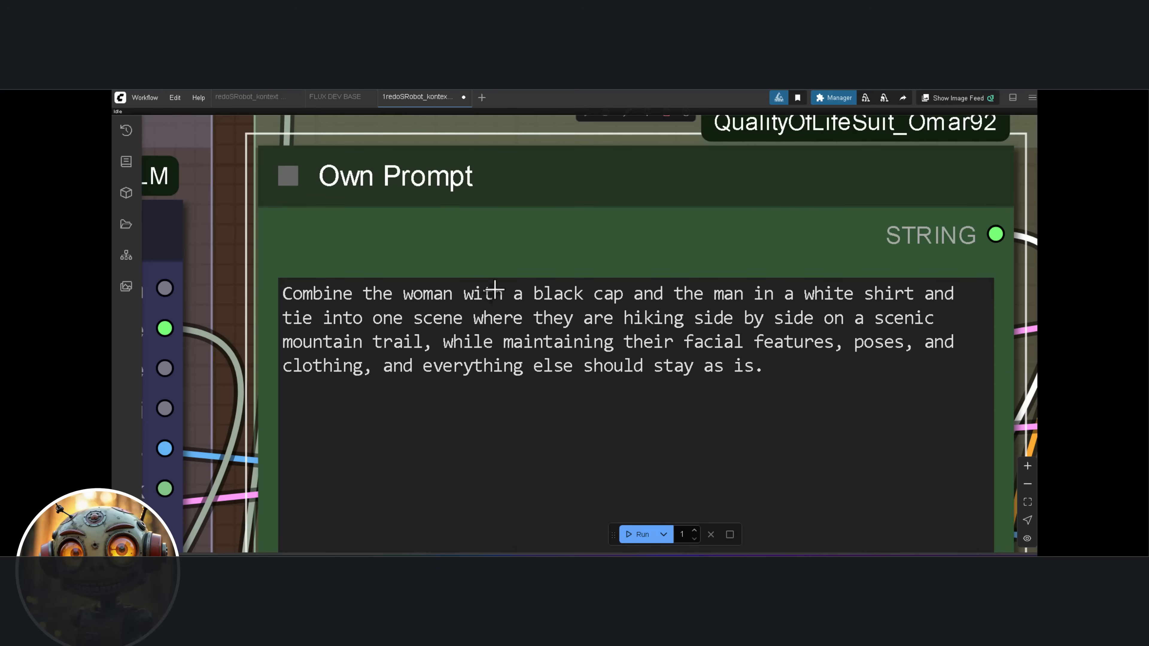
scroll(495, 289, down, 15)
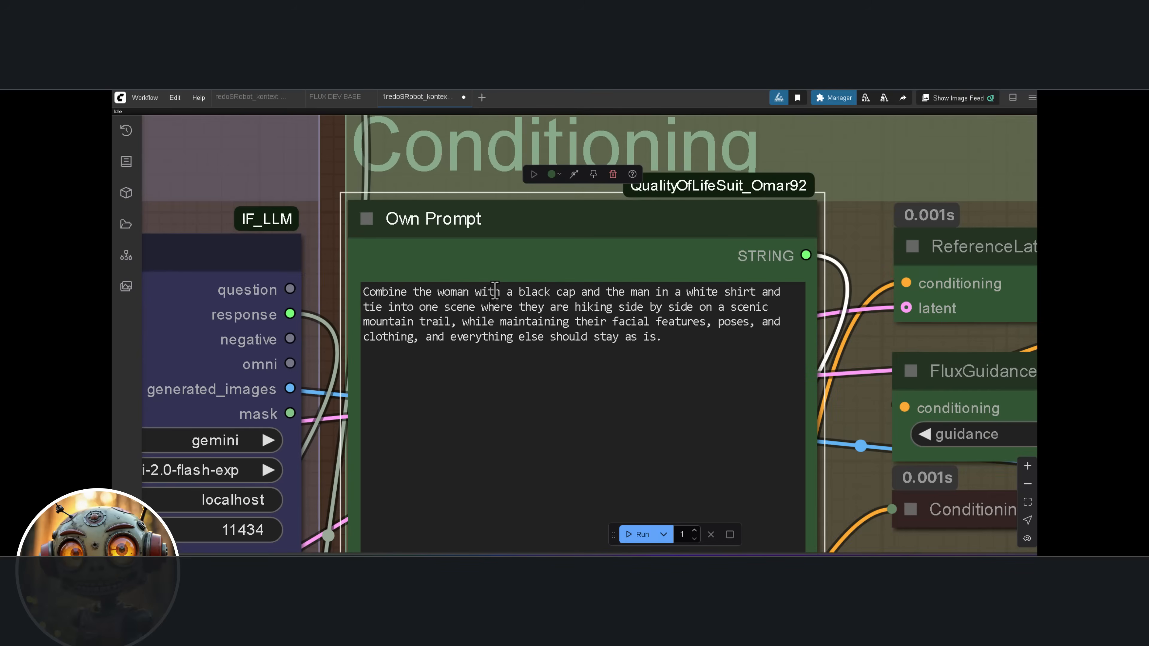
scroll(495, 290, down, 3)
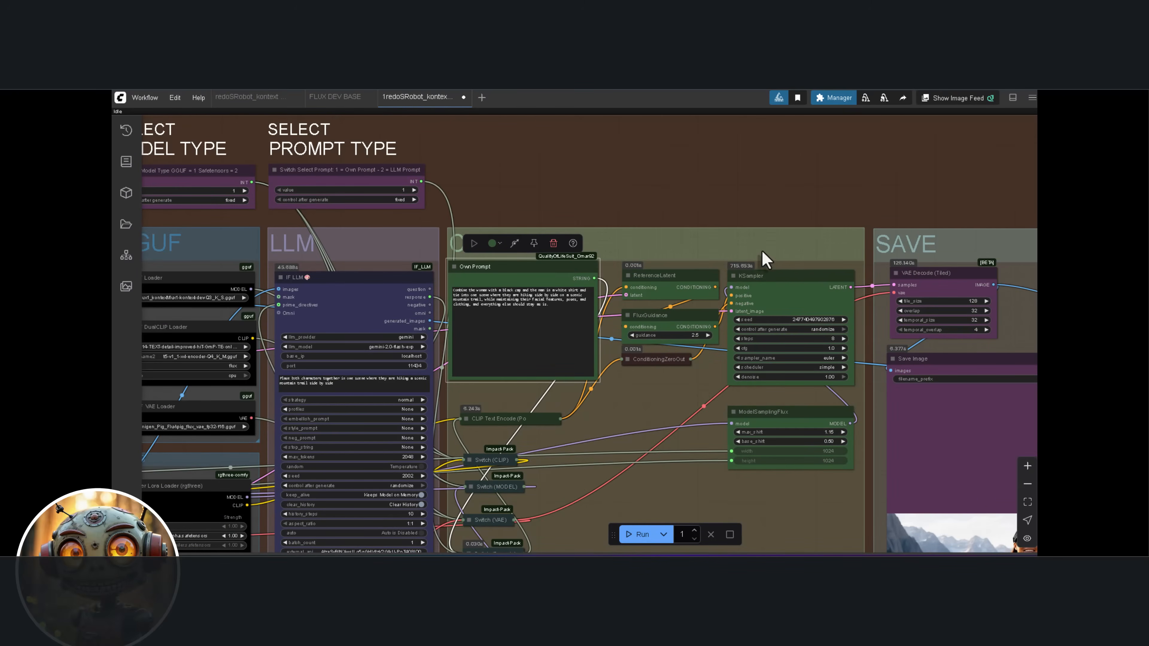
Inspect the saved image generated from the combined hiking trail prompt
drag(775, 257, 539, 190)
drag(906, 372, 674, 194)
scroll(734, 219, up, 3)
drag(646, 237, 727, 143)
scroll(736, 308, up, 2)
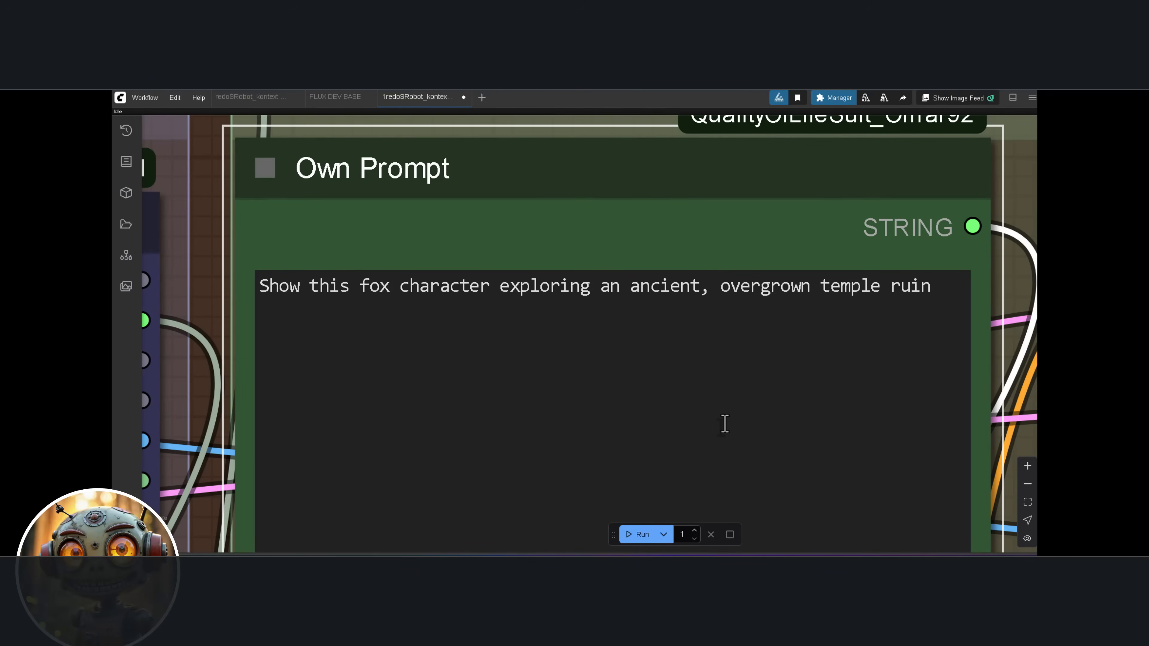
Run the workflow on the fox image with the own prompt to explore an ancient, overgrown temple ruin, and inspect the generated image
key(ctrl+Return)
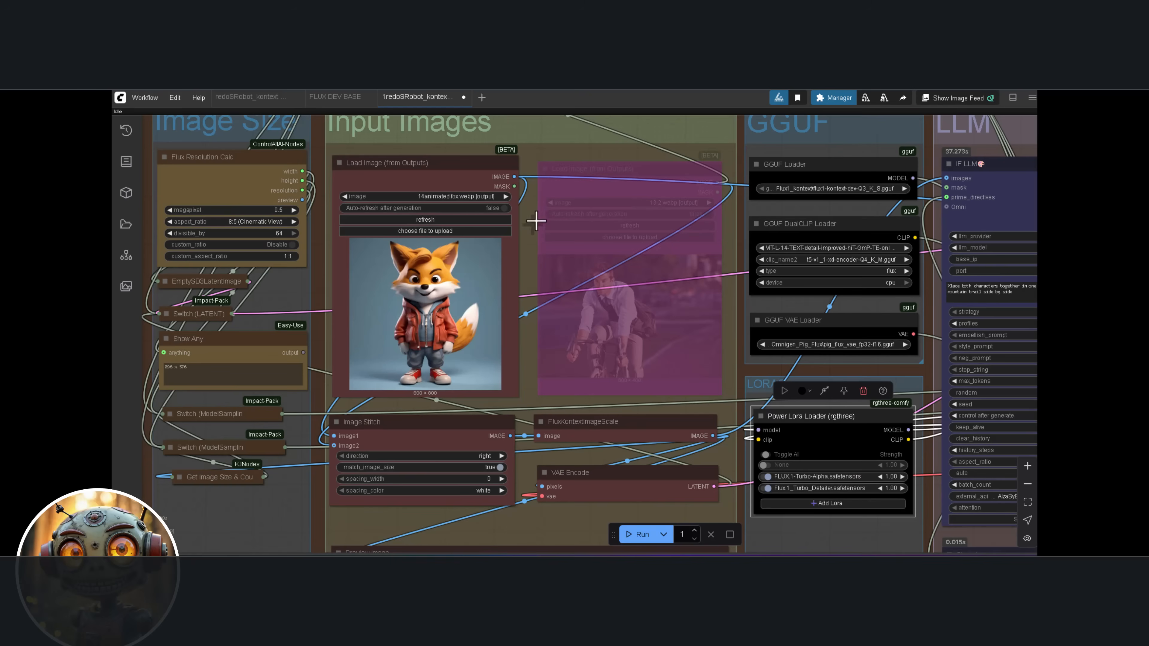
click(425, 220)
scroll(467, 255, down, 10)
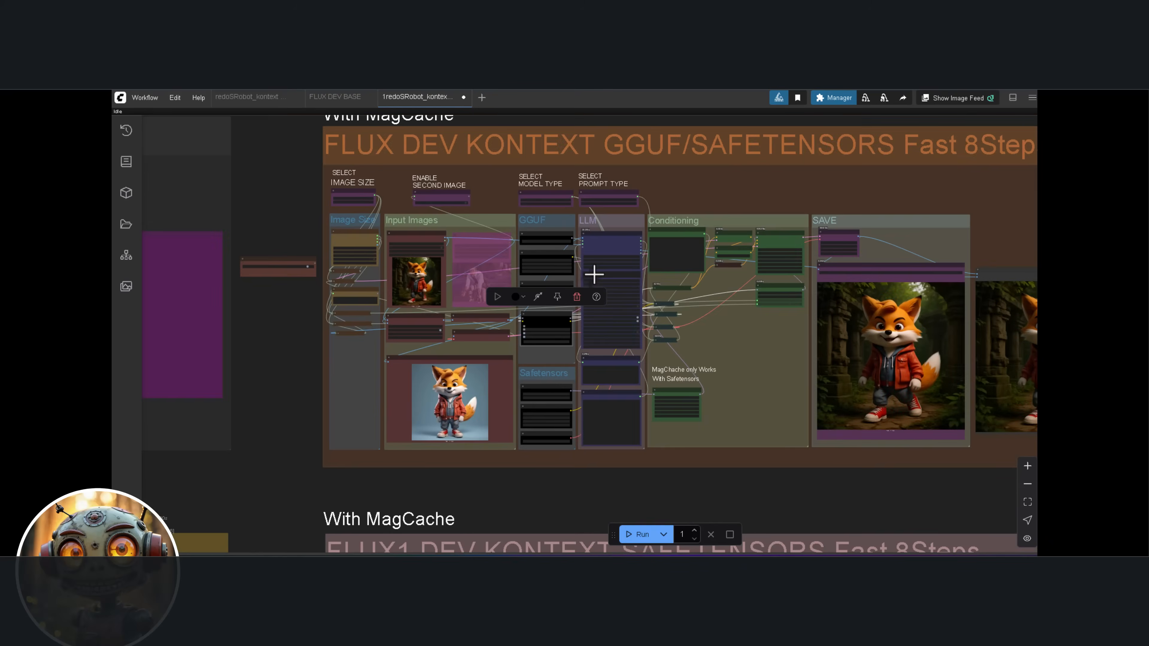
drag(678, 219, 590, 263)
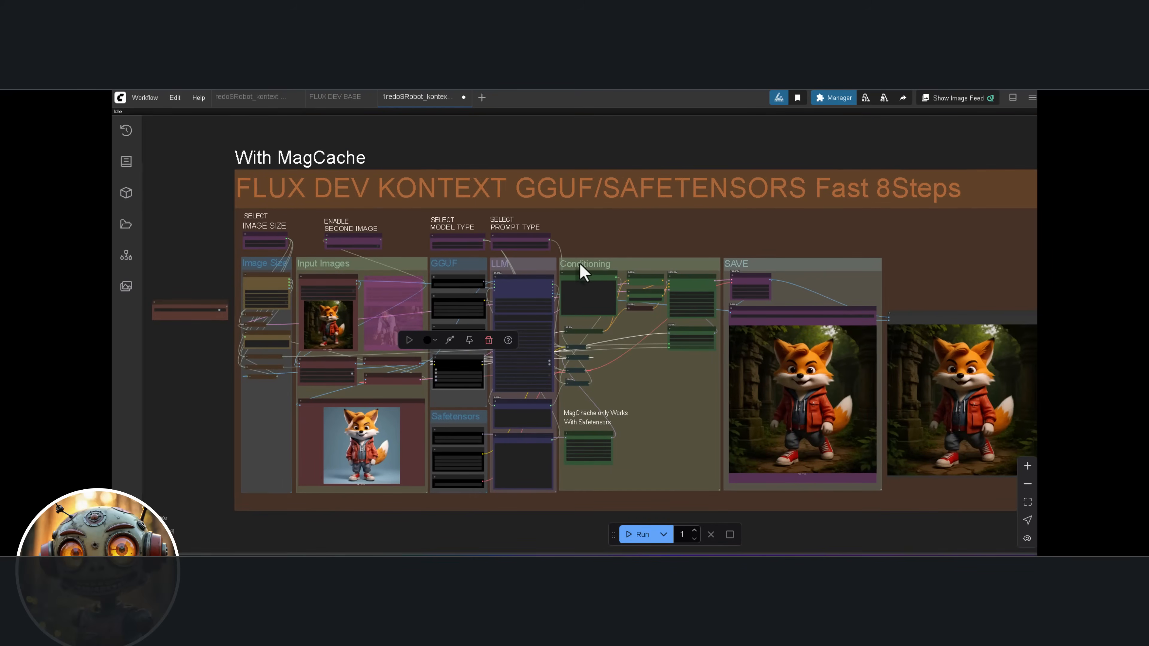
scroll(569, 265, up, 4)
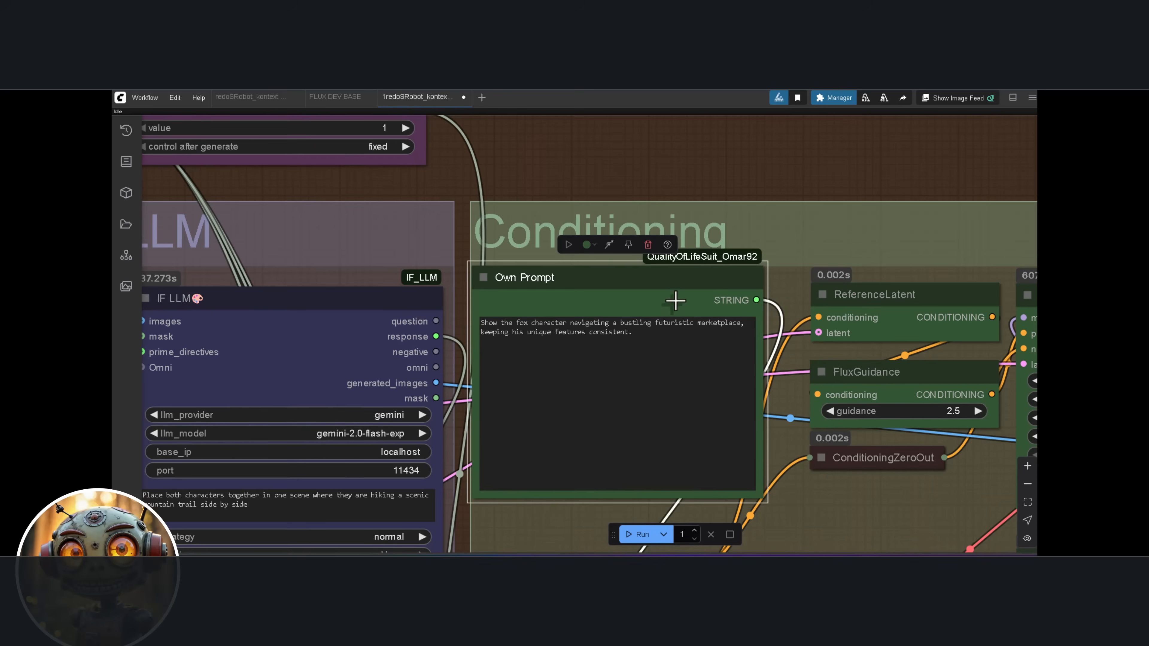
drag(675, 301, 633, 252)
scroll(796, 425, down, 3)
scroll(794, 422, down, 2)
drag(762, 424, 561, 349)
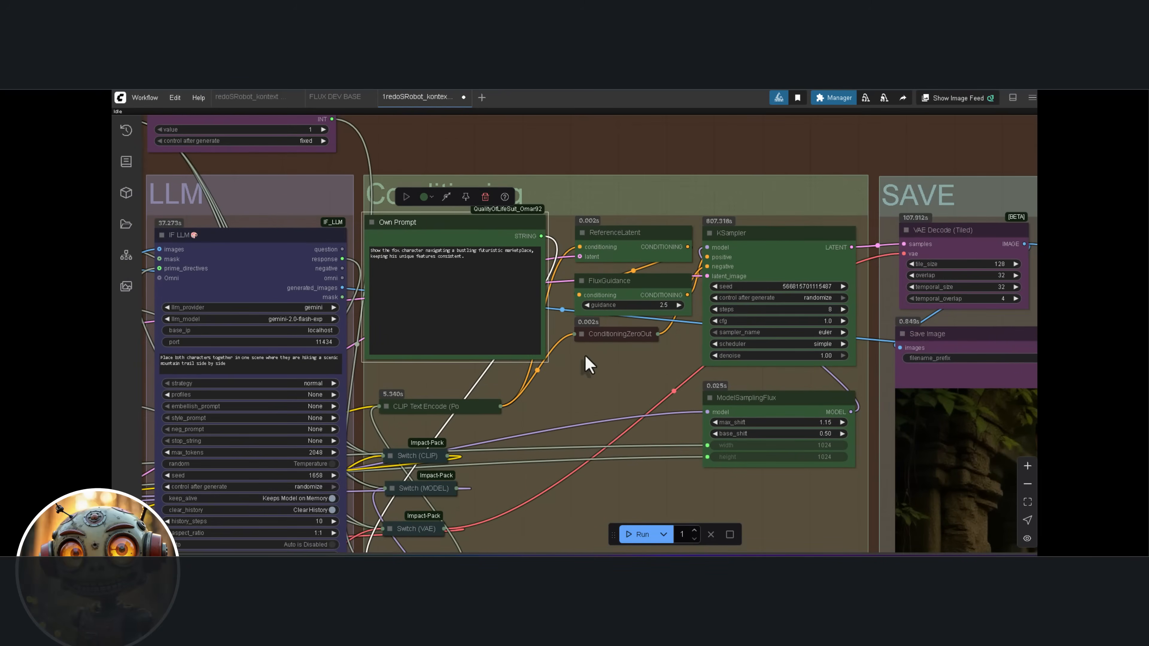
Review the own prompt placing the fox in a bustling futuristic marketplace and compare the new image with the temple version
scroll(588, 358, down, 3)
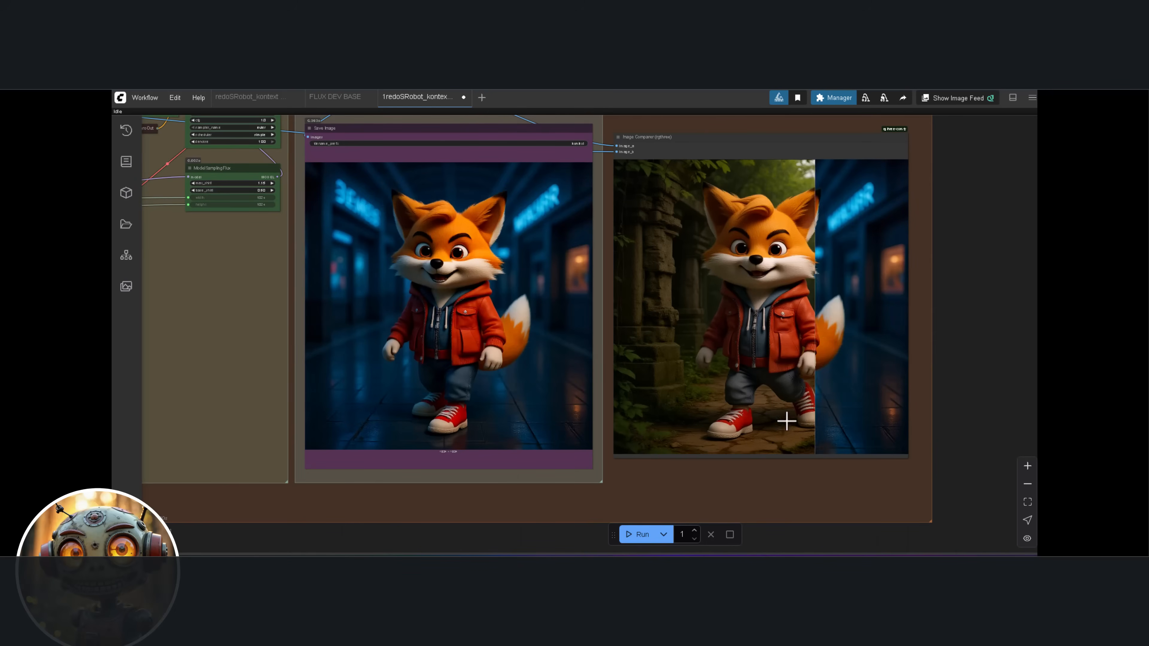
drag(947, 424, 872, 415)
scroll(880, 415, down, 1)
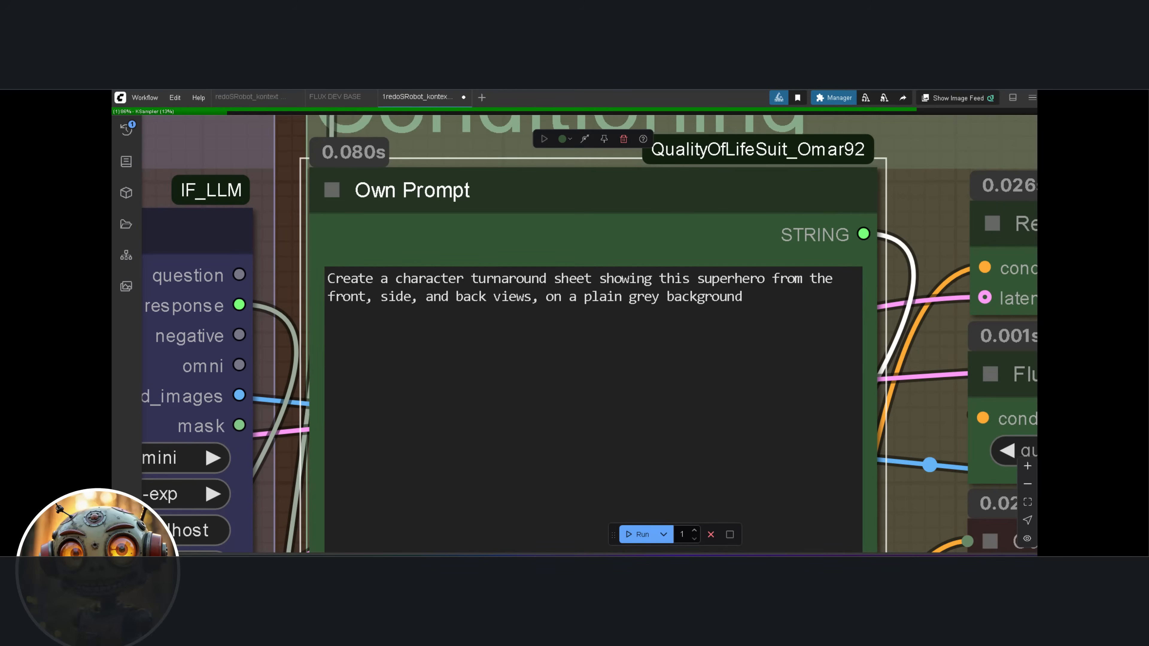
Examine the own prompt for a superhero turnaround sheet on a plain grey background and the saved image generated from it
scroll(565, 136, down, 1)
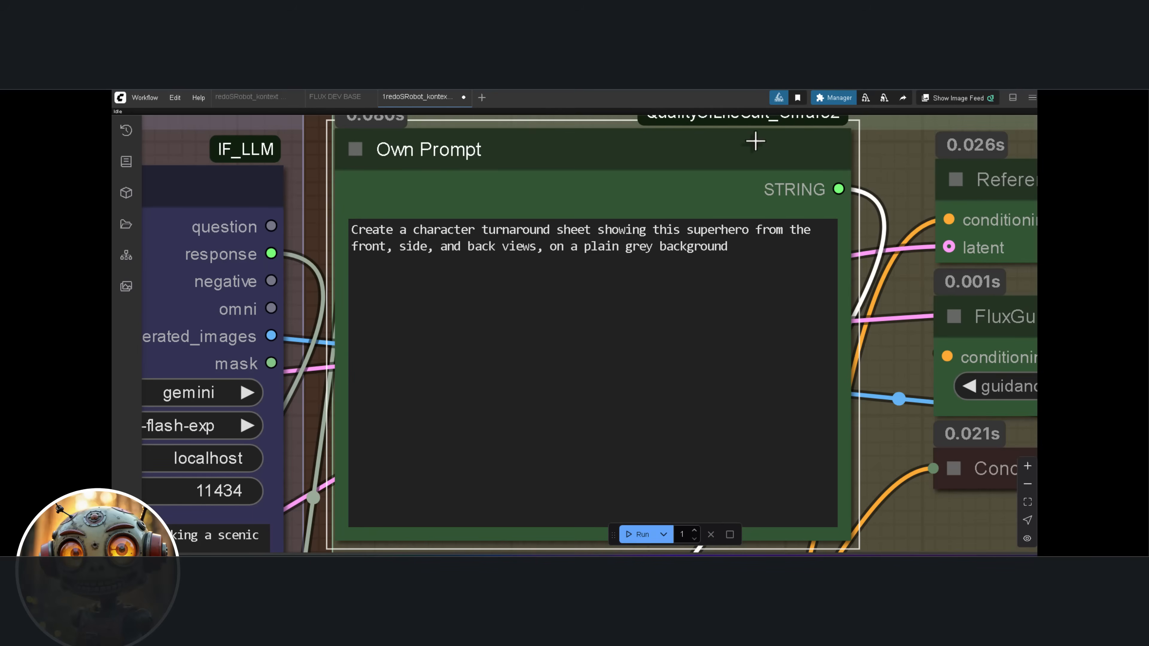
scroll(651, 157, down, 9)
scroll(648, 157, down, 3)
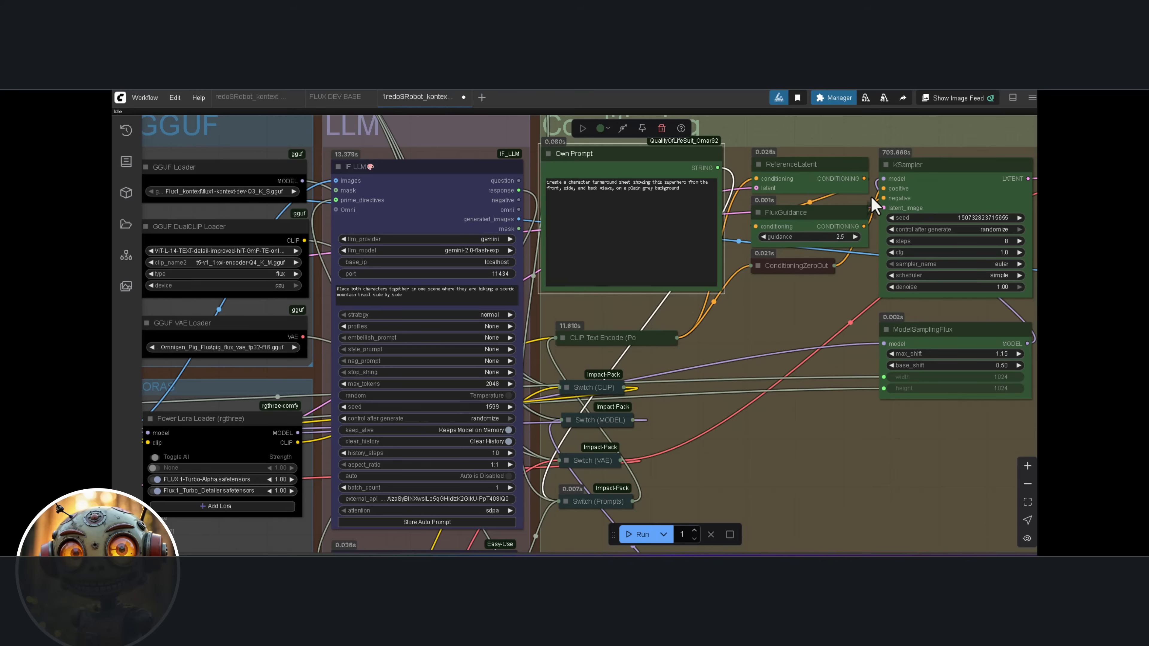
drag(897, 183, 590, 153)
scroll(587, 154, down, 3)
scroll(674, 176, down, 3)
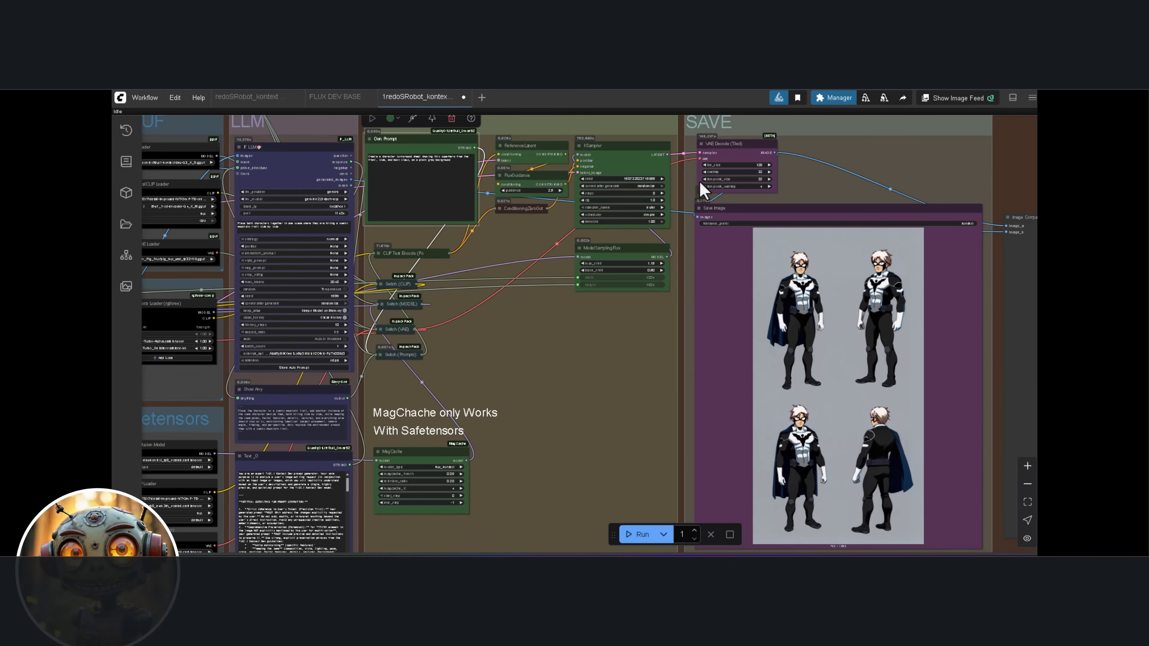
drag(739, 277, 732, 206)
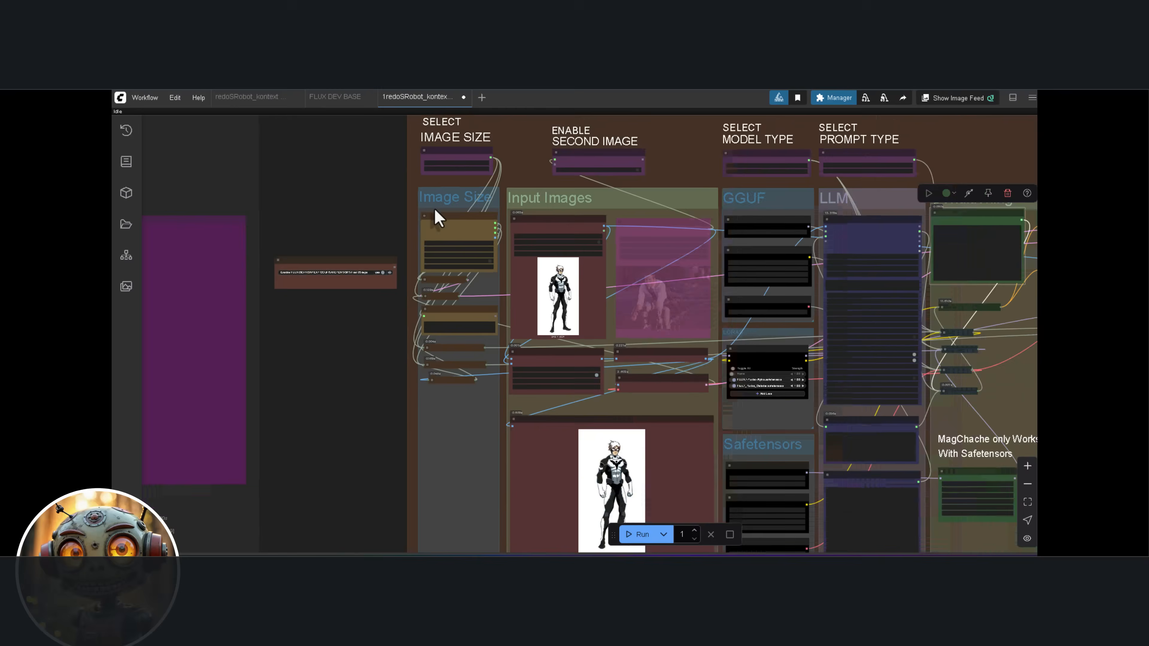
Set the image size selector to 2 so the resolution calculator determines the output size
scroll(418, 192, up, 6)
drag(416, 188, 420, 231)
scroll(427, 207, up, 2)
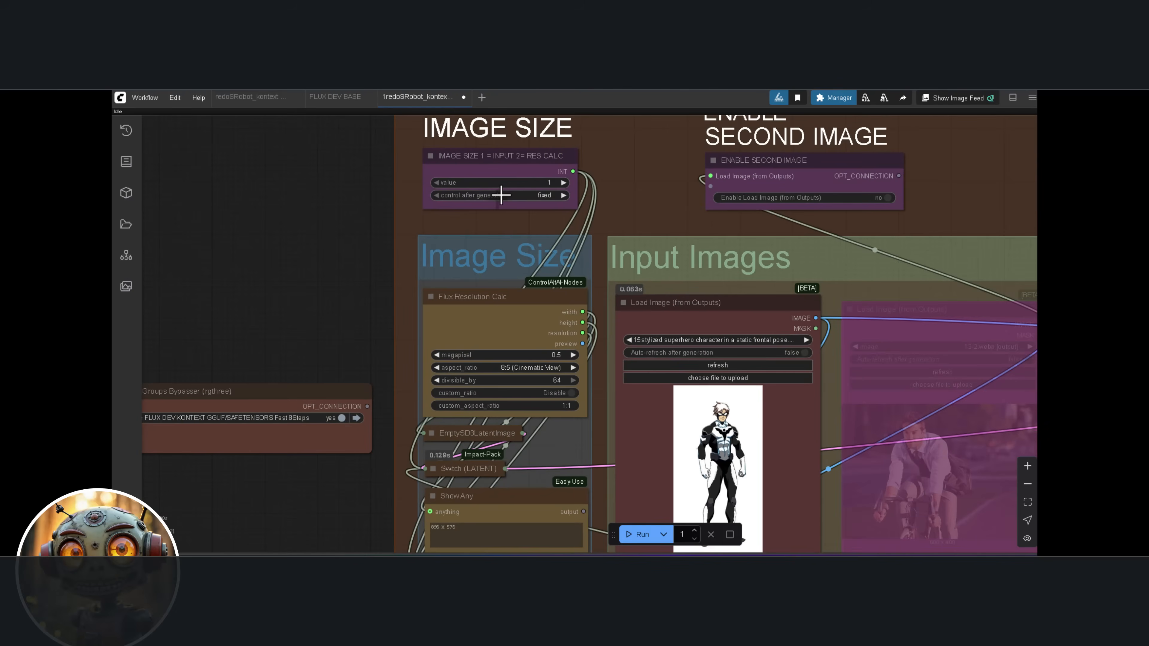
click(563, 183)
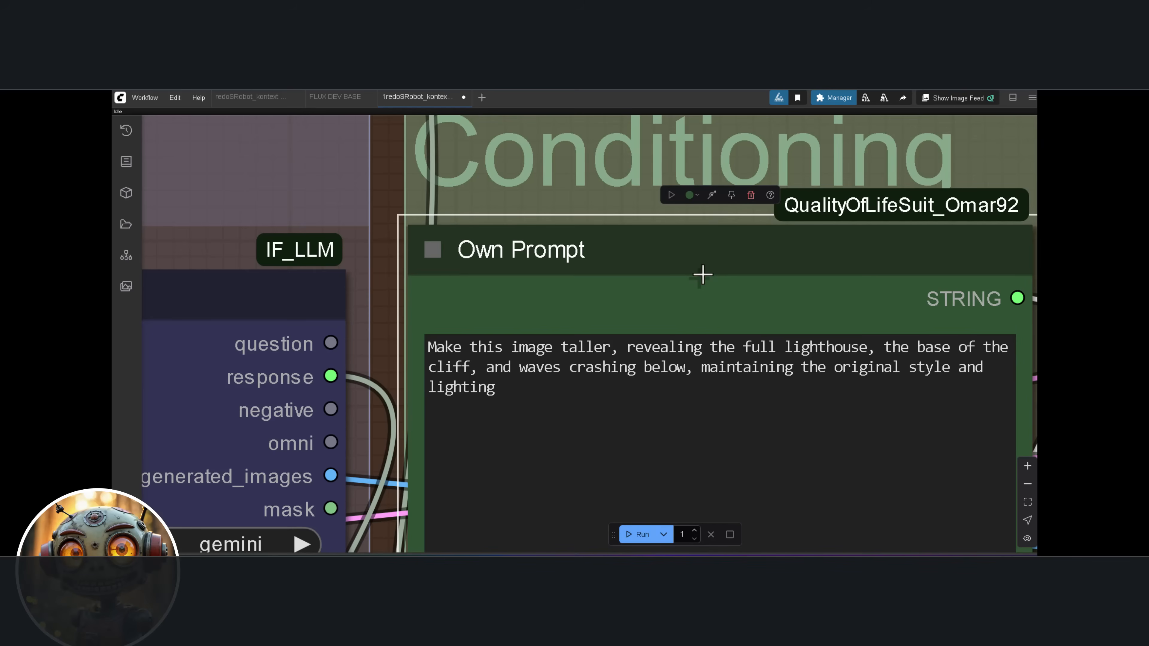
Review the own prompt that makes the lighthouse image taller and compare the original image with the extended result
drag(703, 276, 400, 215)
scroll(400, 215, down, 10)
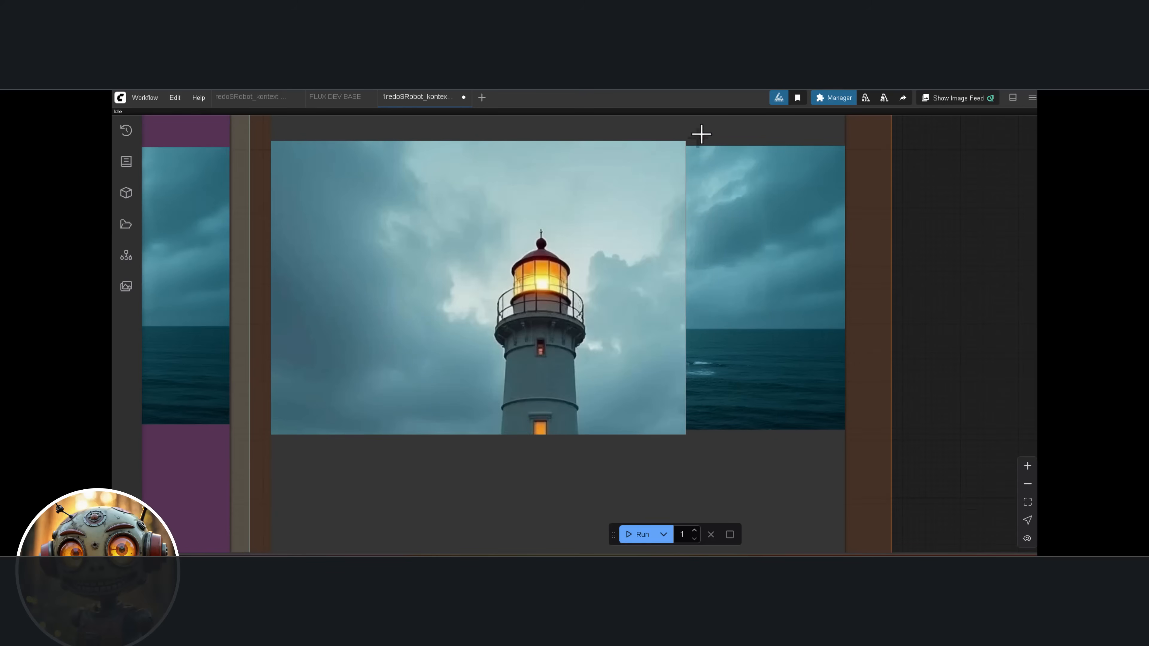
drag(844, 203, 974, 246)
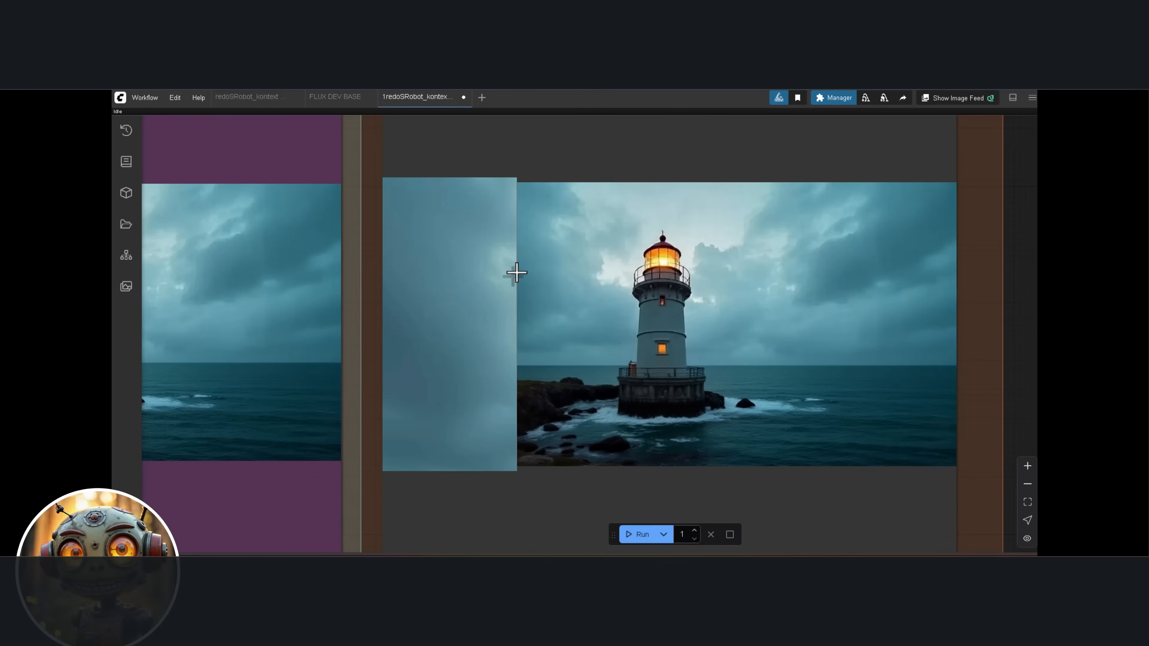
scroll(515, 272, down, 3)
drag(565, 273, 702, 267)
scroll(706, 262, down, 2)
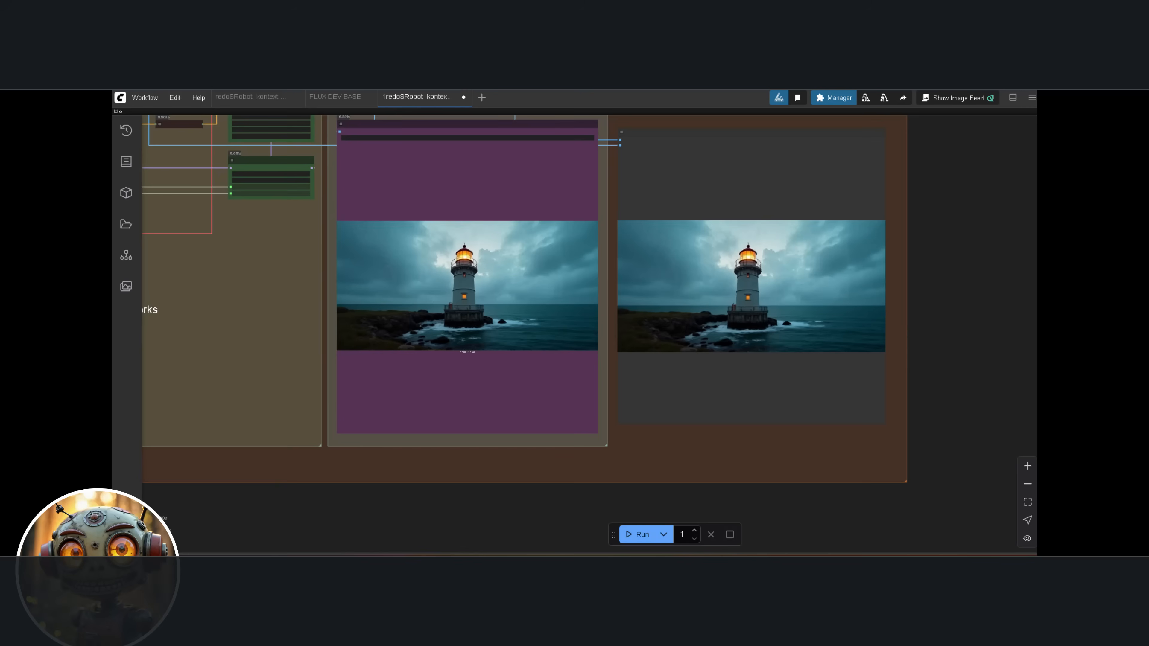
scroll(862, 300, up, 5)
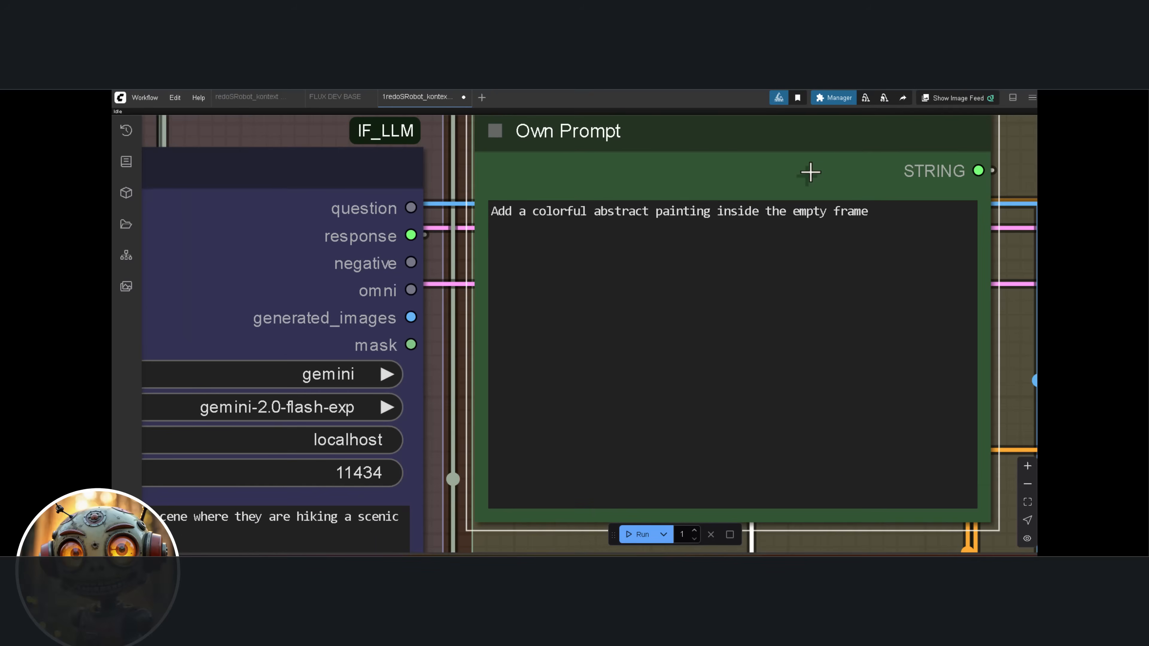
drag(810, 173, 758, 186)
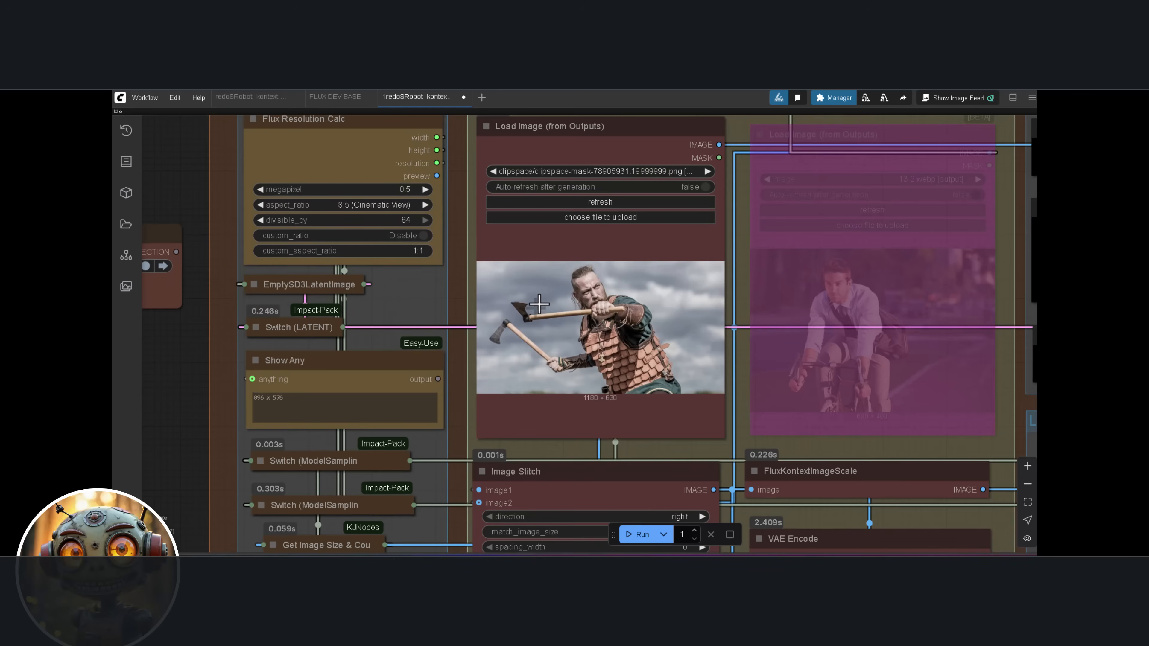
Outline the Viking's lower axe and hand with a red rectangle of 5 px lines in the Photopea editor and save the image to the node
right_click(558, 308)
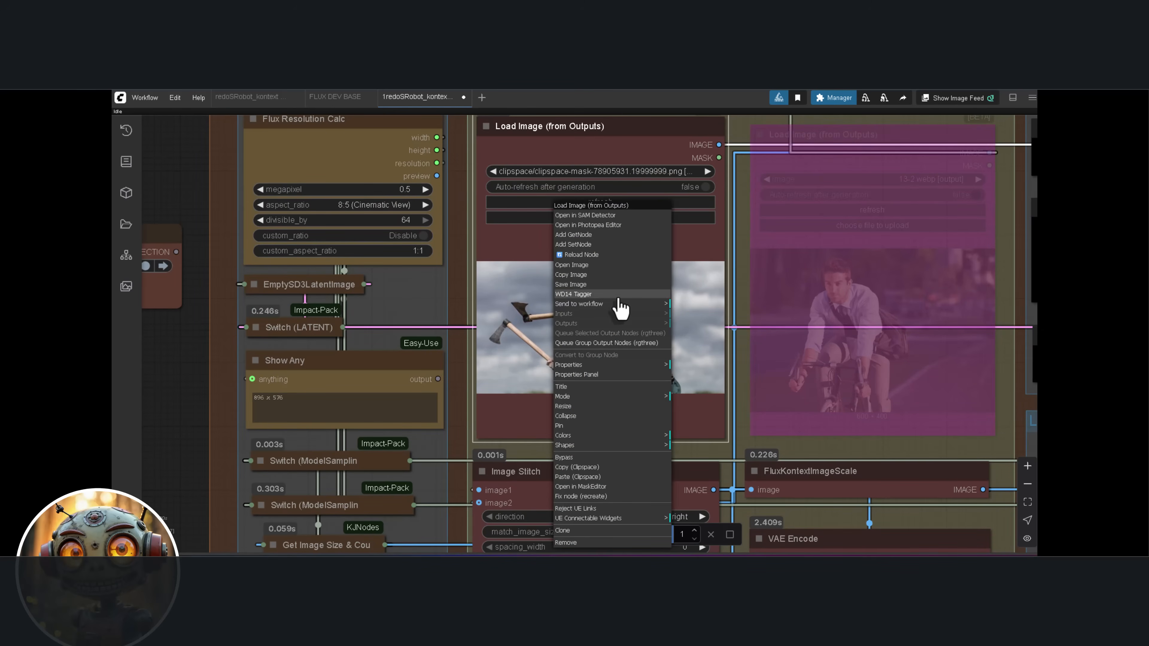
click(588, 225)
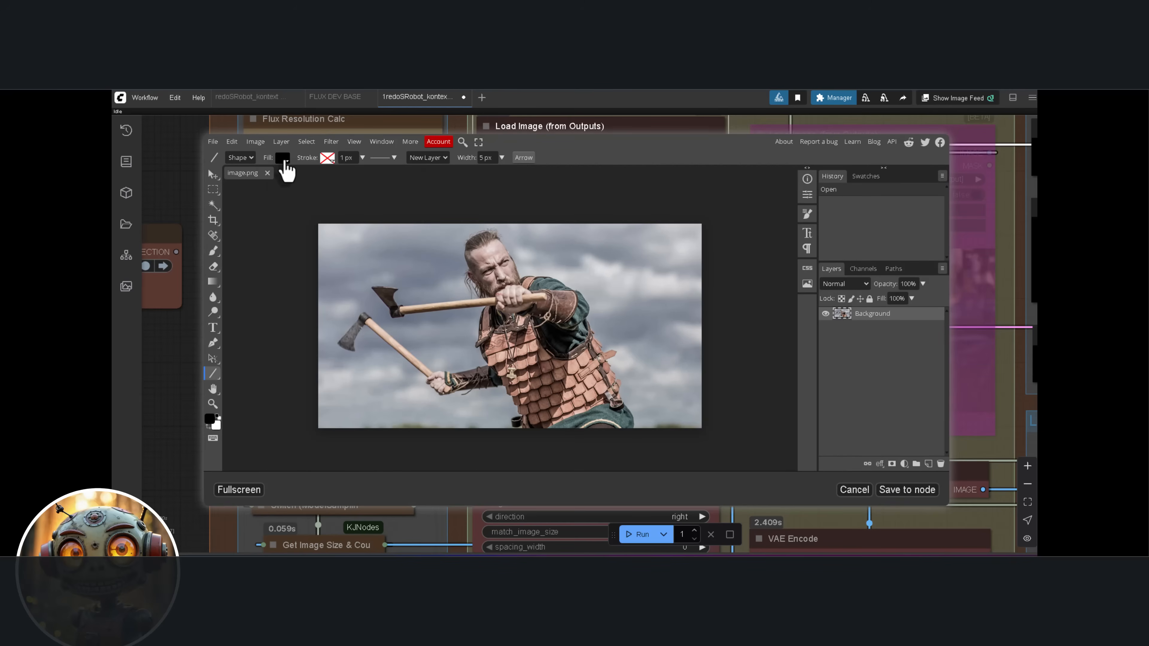
click(284, 162)
click(286, 213)
drag(357, 301, 326, 343)
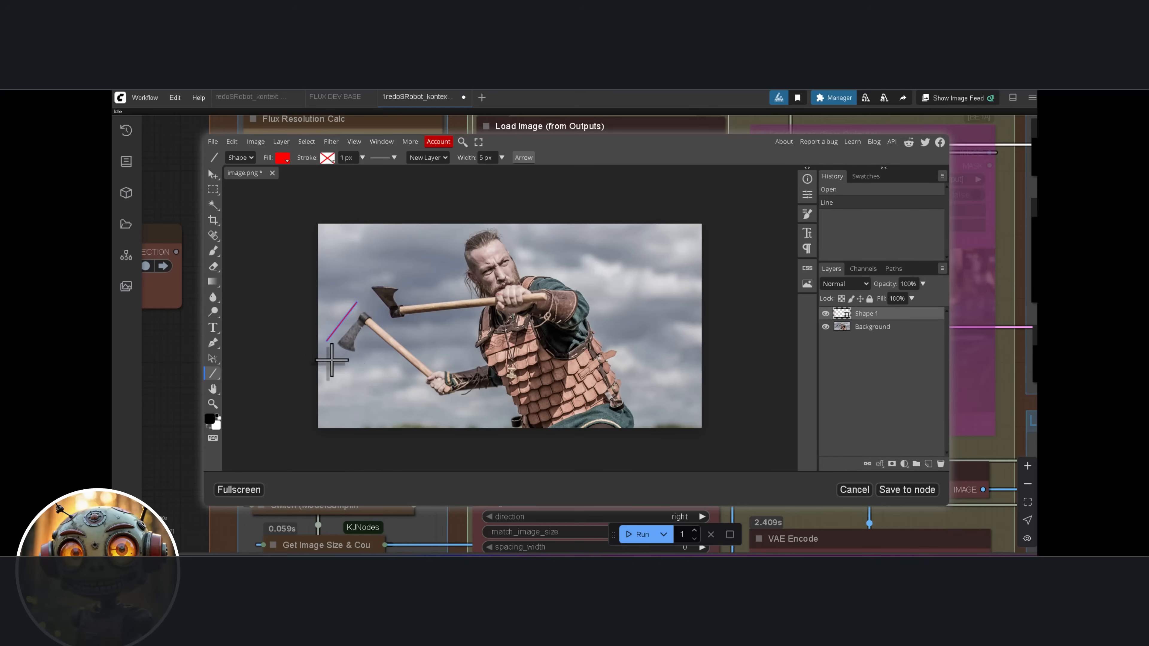
mouse_move(326, 342)
mouse_down()
mouse_move(435, 422)
mouse_move(470, 380)
mouse_move(357, 302)
mouse_up()
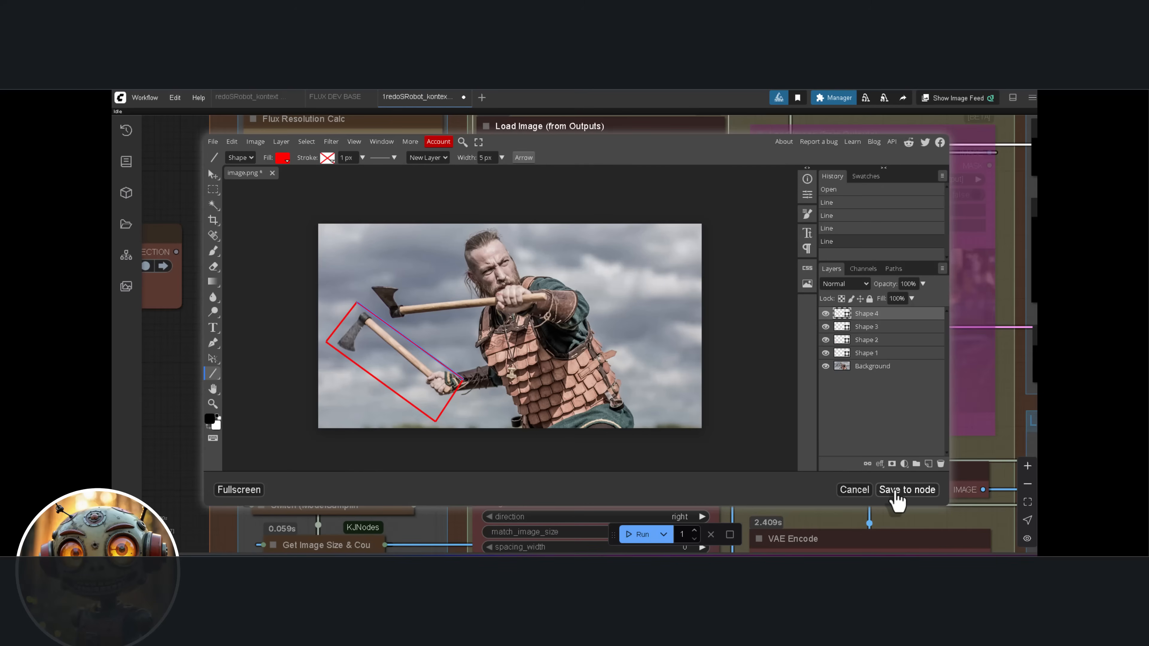
click(896, 498)
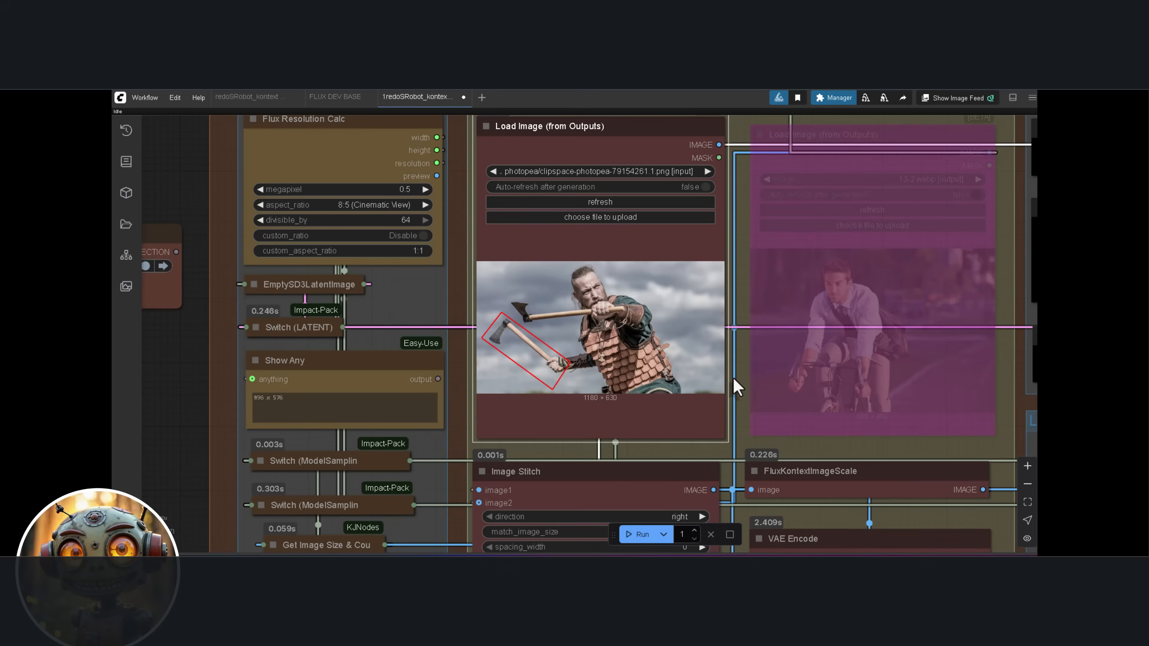
Examine the own prompt that adds a lightsaber to the hand in the red rectangle
scroll(607, 301, down, 2)
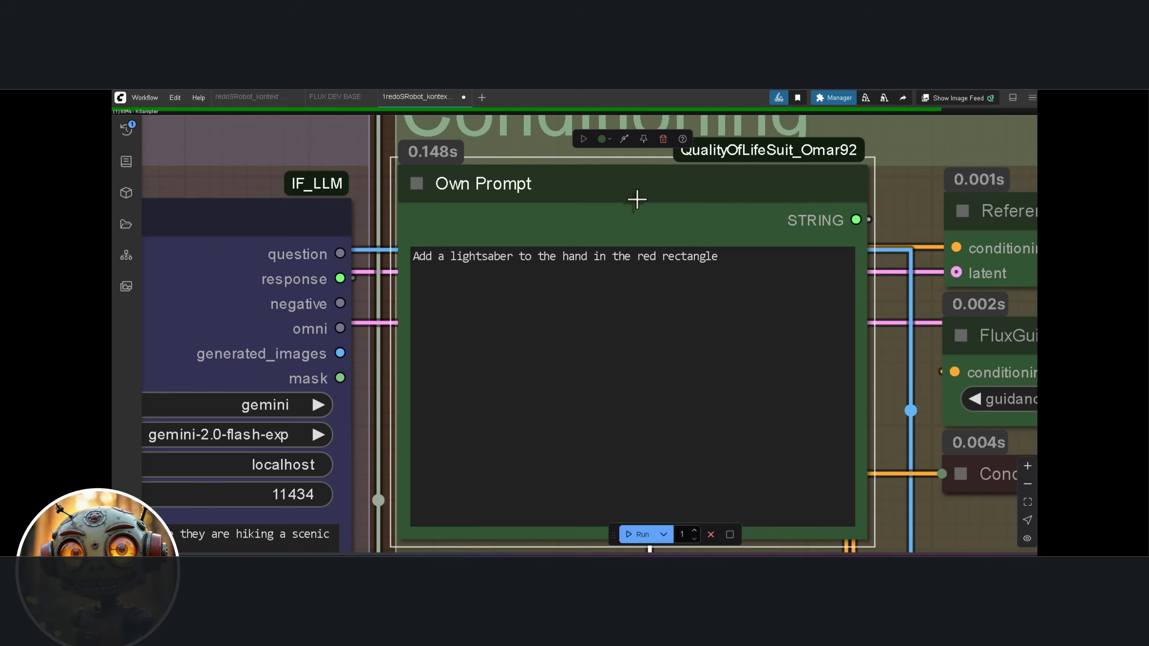
scroll(638, 198, up, 4)
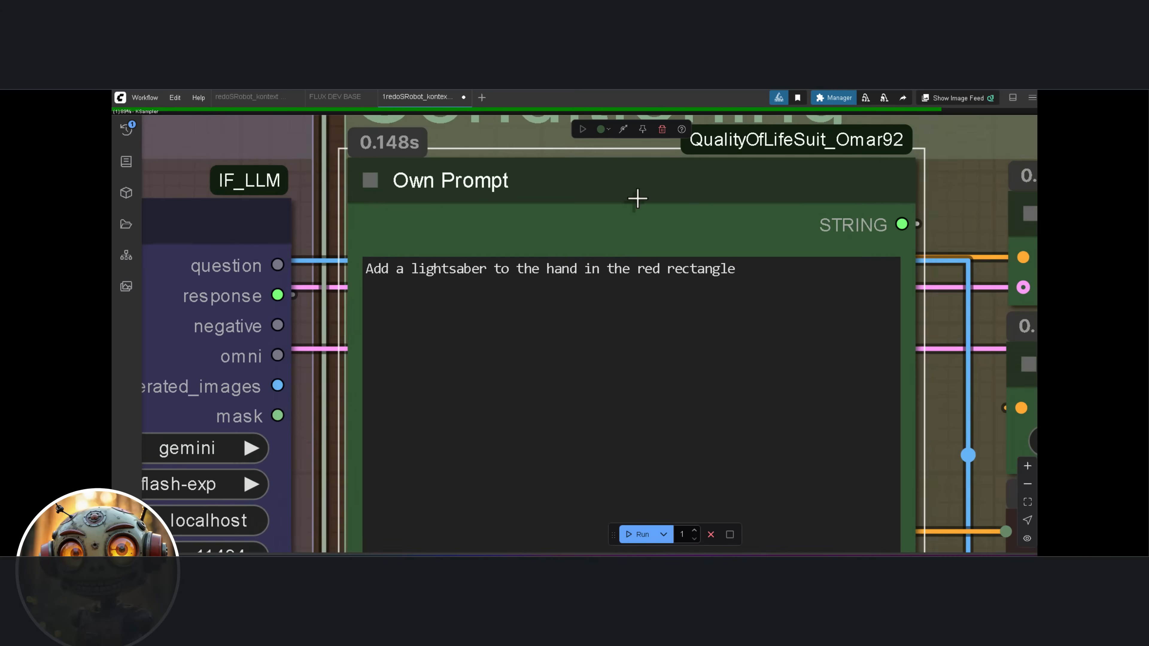
scroll(638, 199, up, 3)
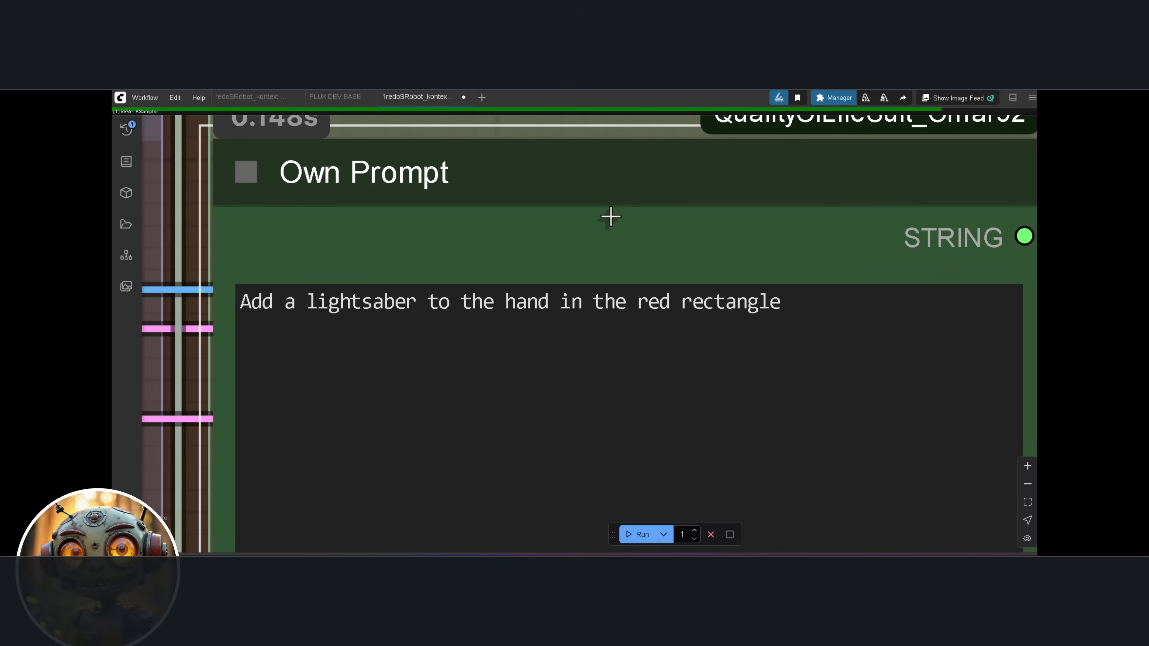
scroll(596, 228, up, 1)
drag(596, 228, 564, 240)
scroll(556, 245, up, 1)
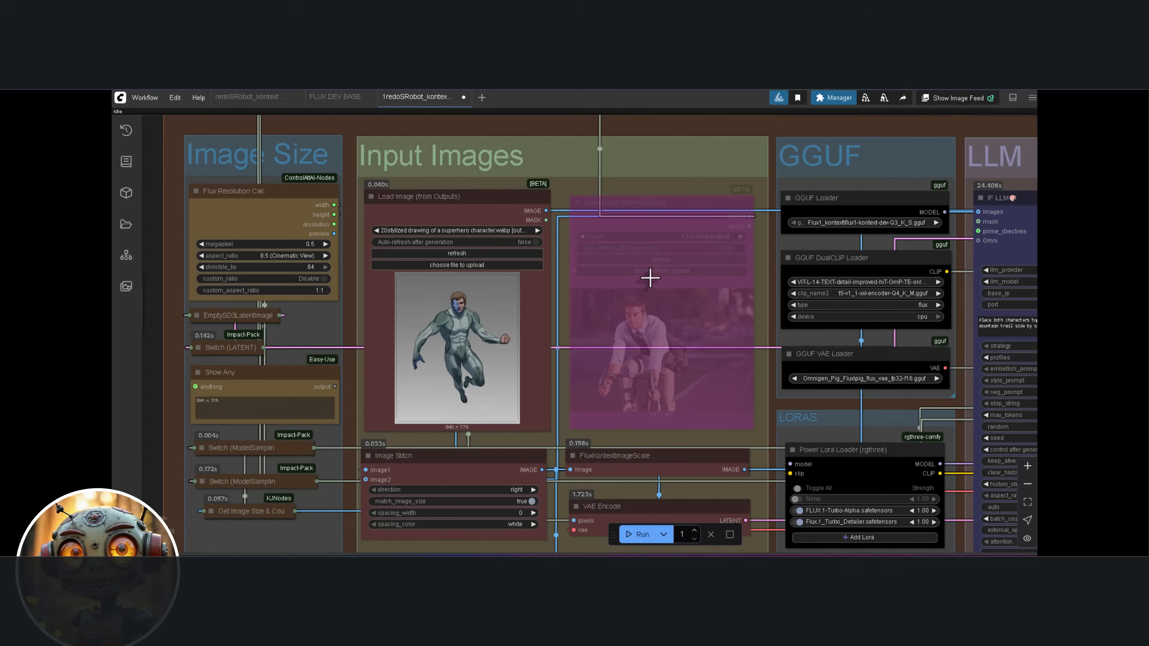
Run the workflow on the superhero image with the own prompt for a comic panel flying over a city with a 'Justice Awaits!' thought bubble
scroll(650, 278, down, 5)
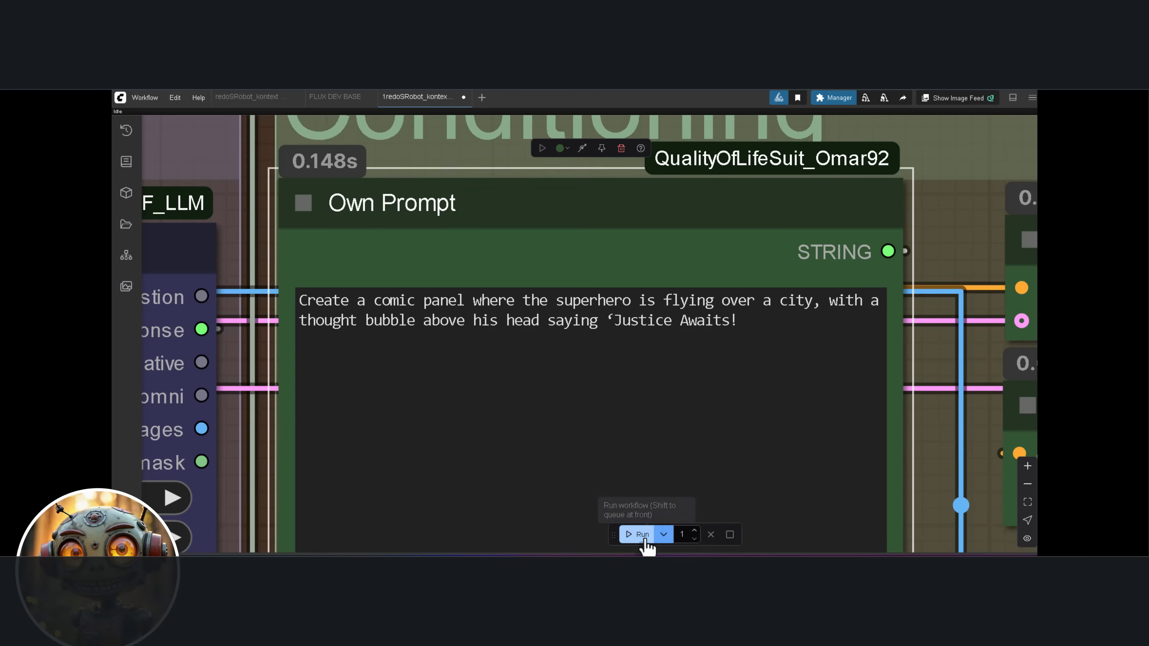
click(643, 536)
scroll(567, 270, down, 2)
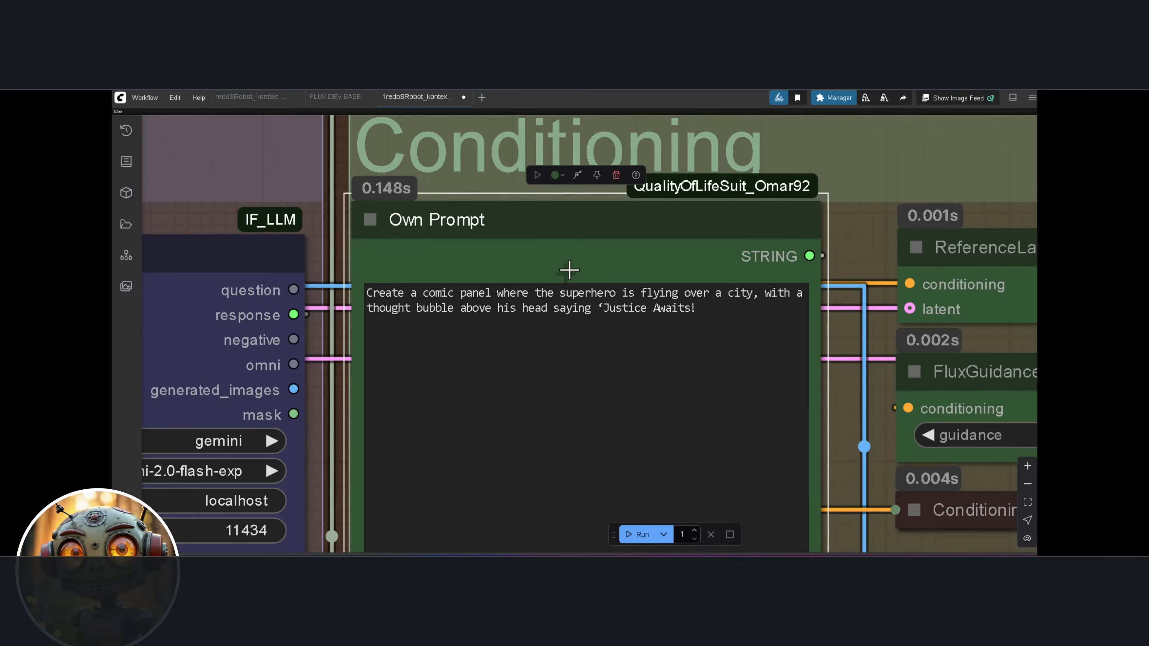
scroll(564, 269, down, 5)
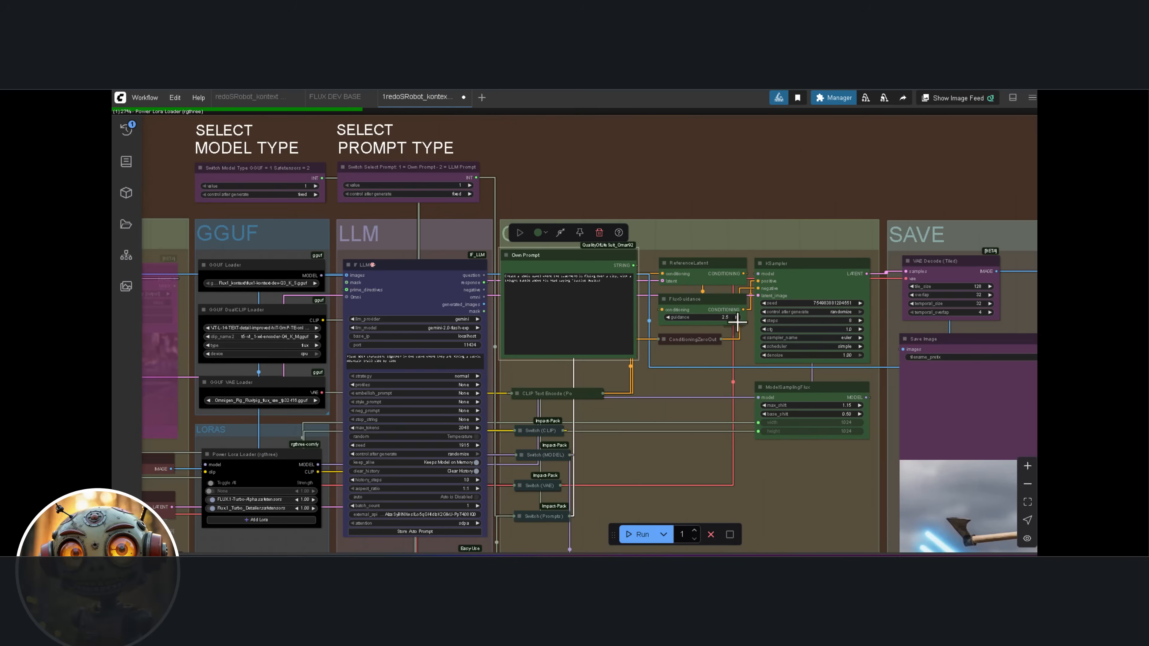
drag(734, 396, 623, 395)
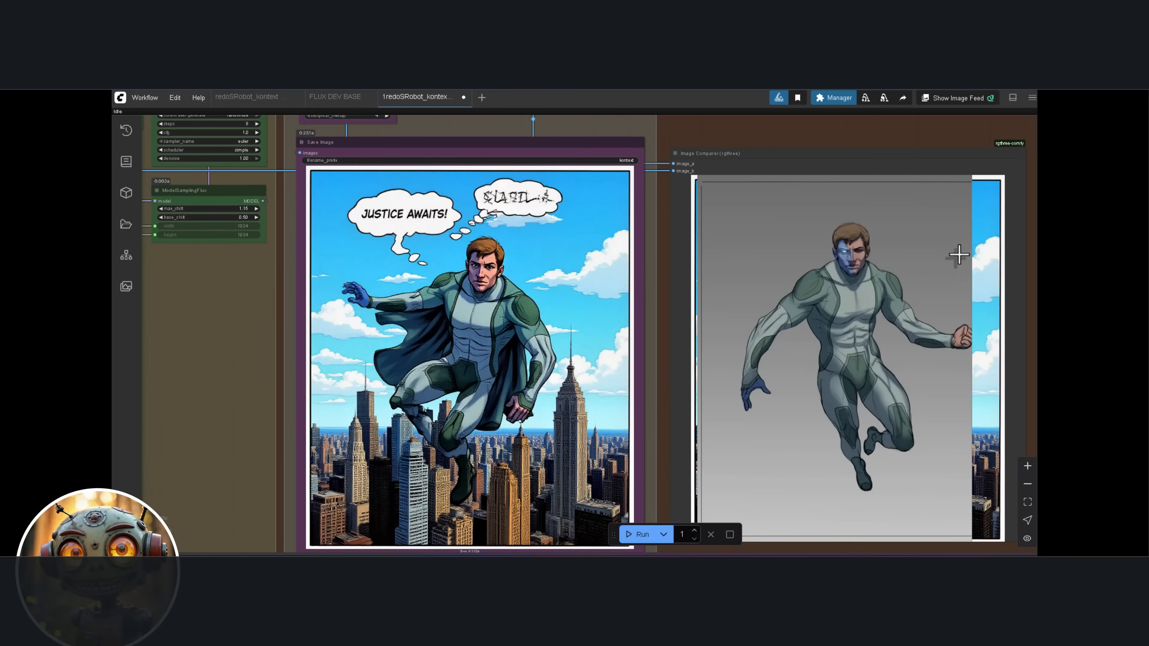
Compare the original superhero drawing with the generated comic panel
drag(736, 236, 574, 216)
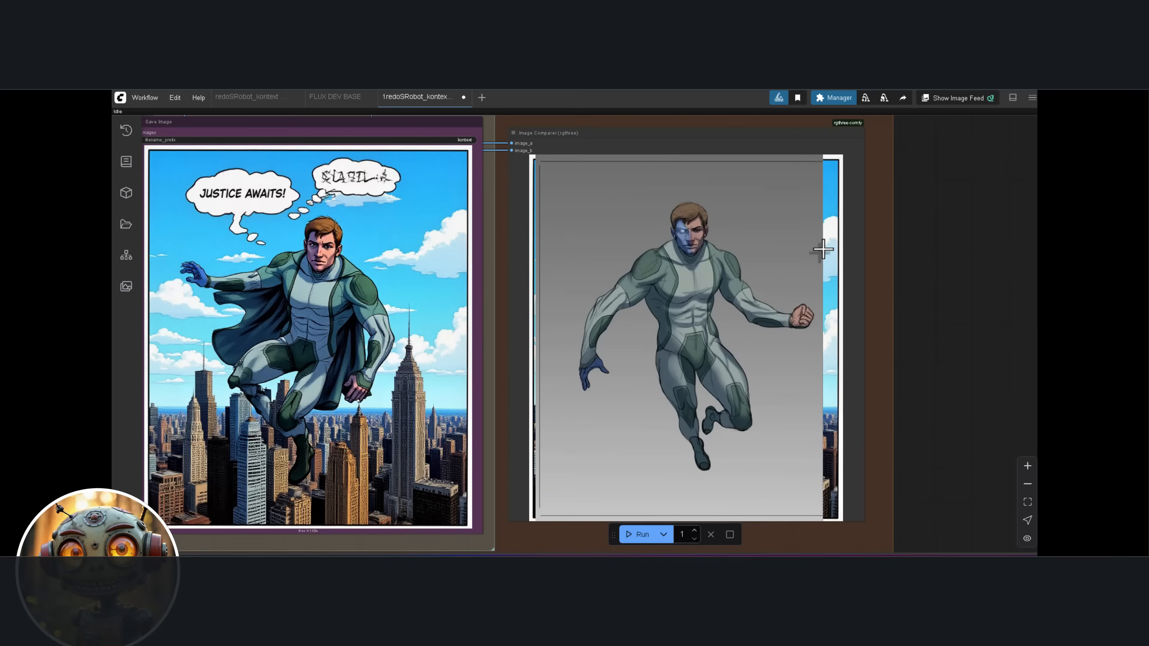
scroll(894, 259, down, 2)
scroll(900, 262, down, 3)
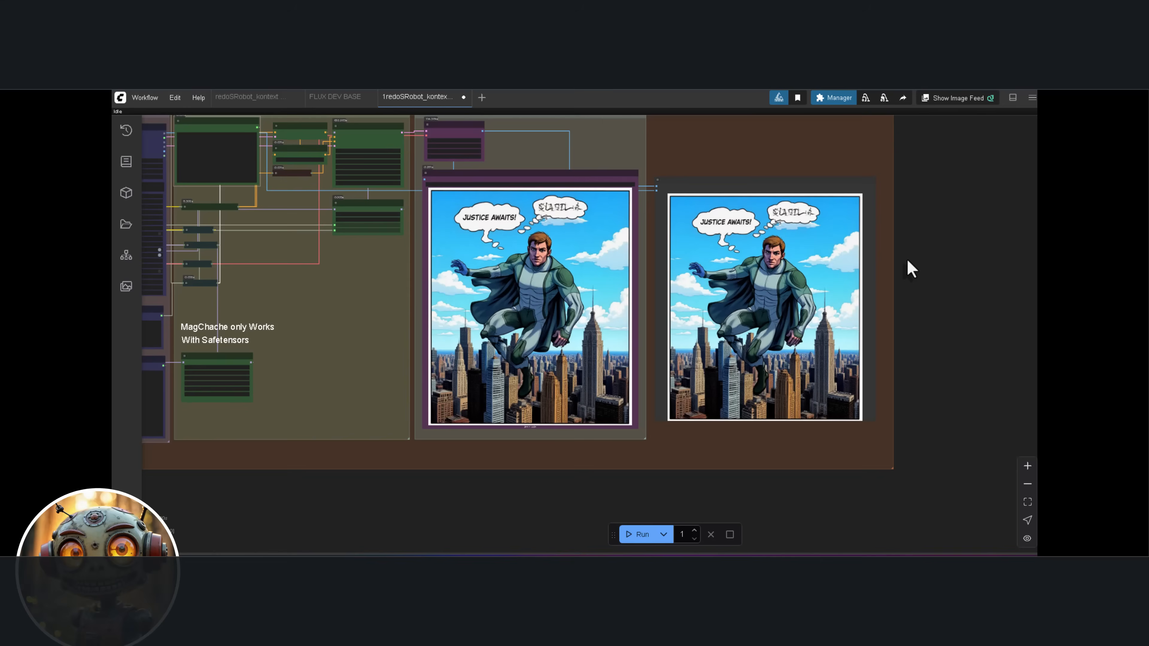
Review the own prompt for a sharp, ultra HD landscape and compare the blurry original with the enhanced image
scroll(837, 205, up, 5)
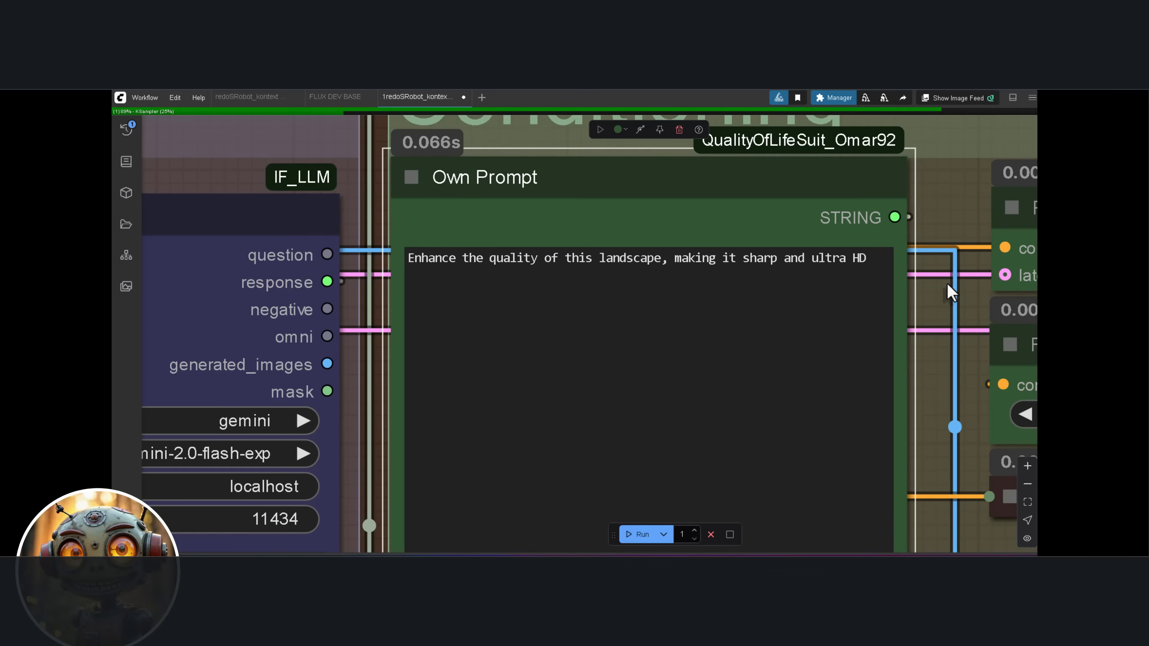
scroll(948, 285, down, 5)
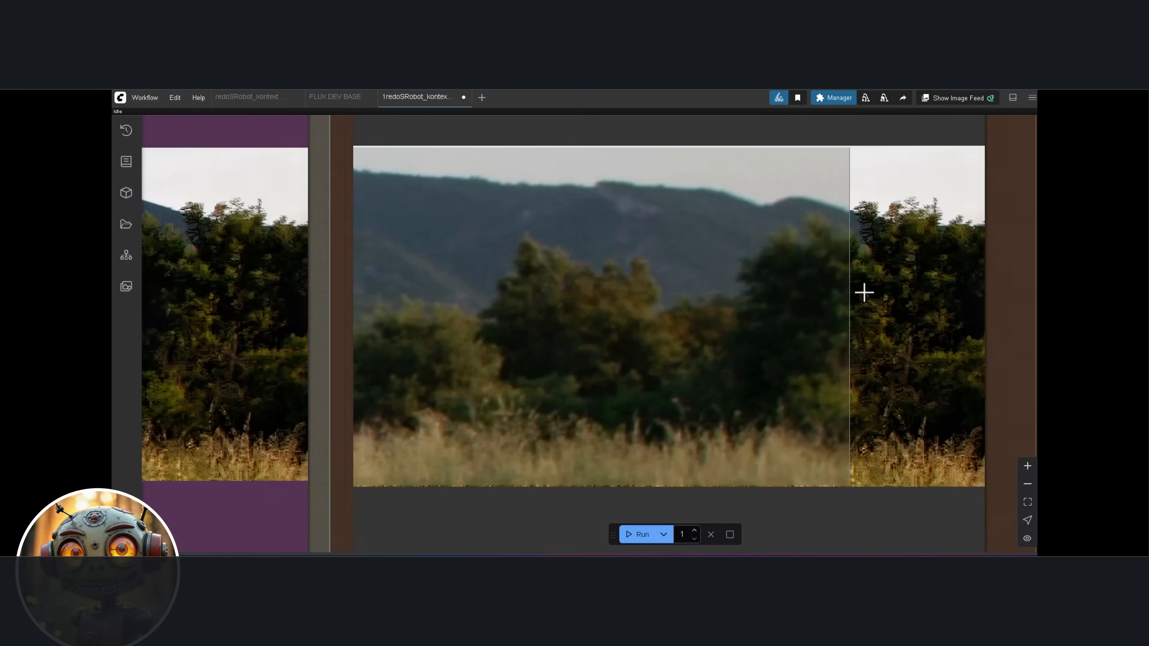
scroll(852, 288, up, 3)
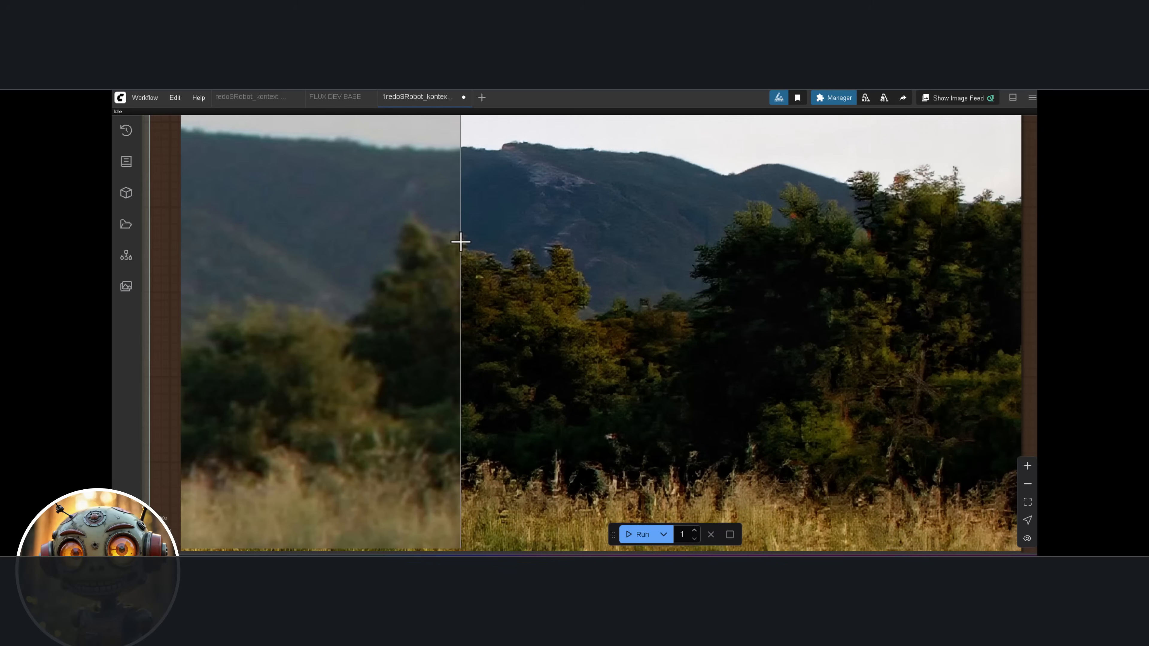
scroll(241, 231, down, 2)
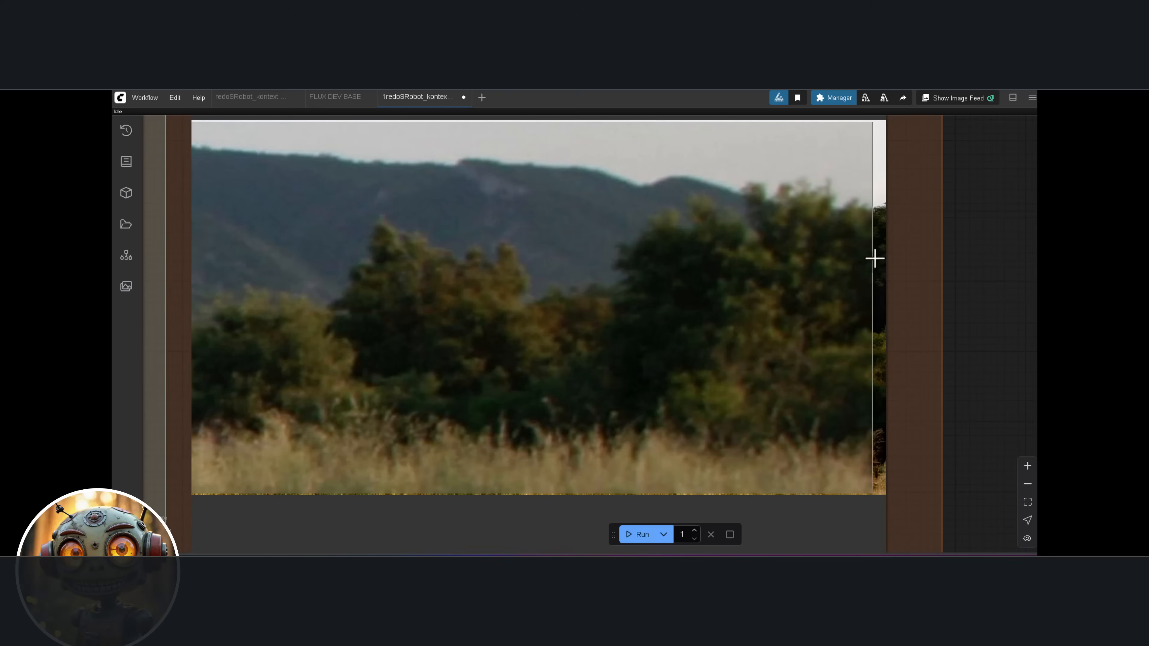
scroll(672, 254, down, 1)
drag(672, 254, 710, 267)
scroll(674, 275, up, 1)
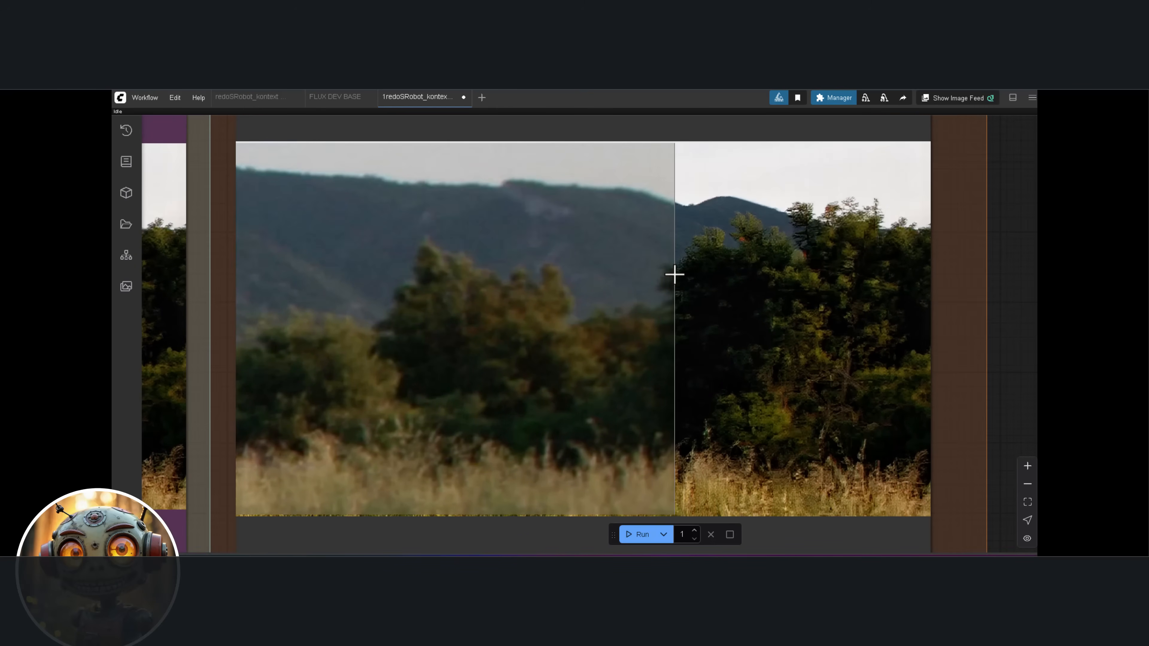